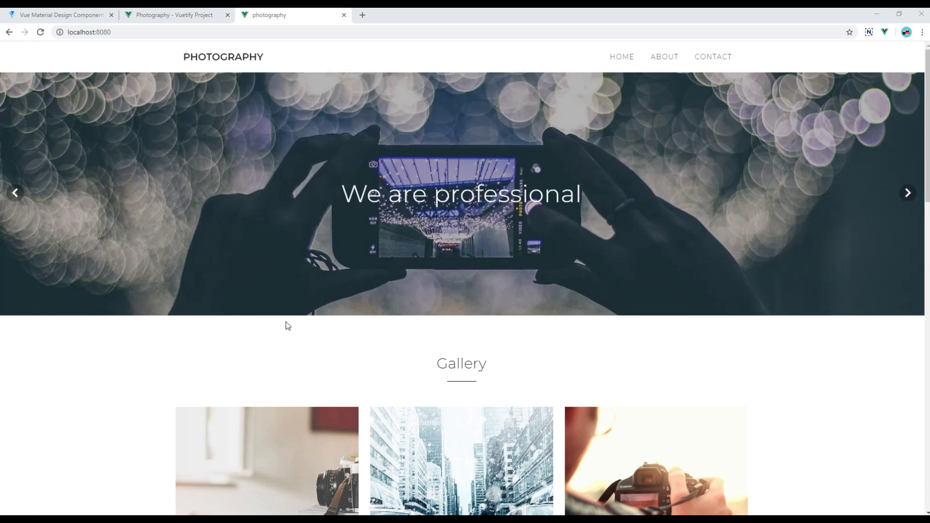
Step: Stop the running dev server and install vue-router 3.1.5 from the VS Code terminal
click(115, 480)
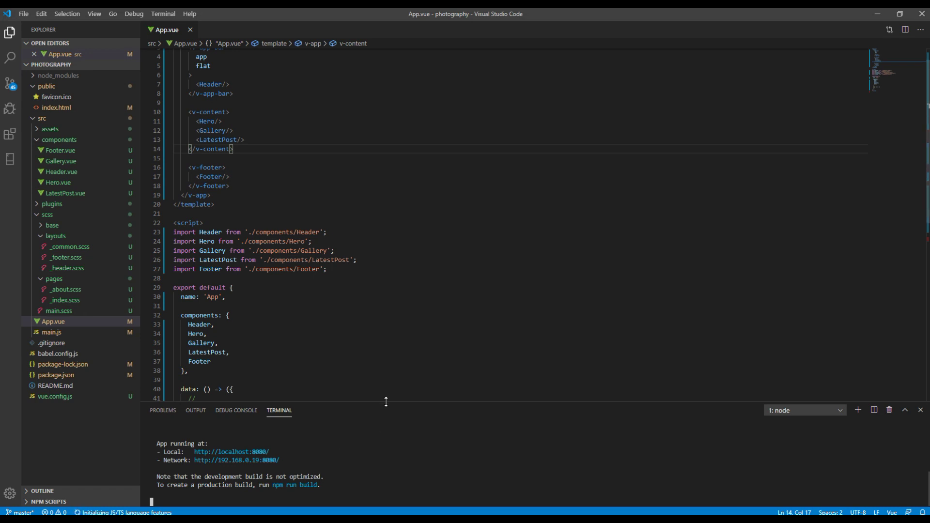
drag(387, 405, 387, 351)
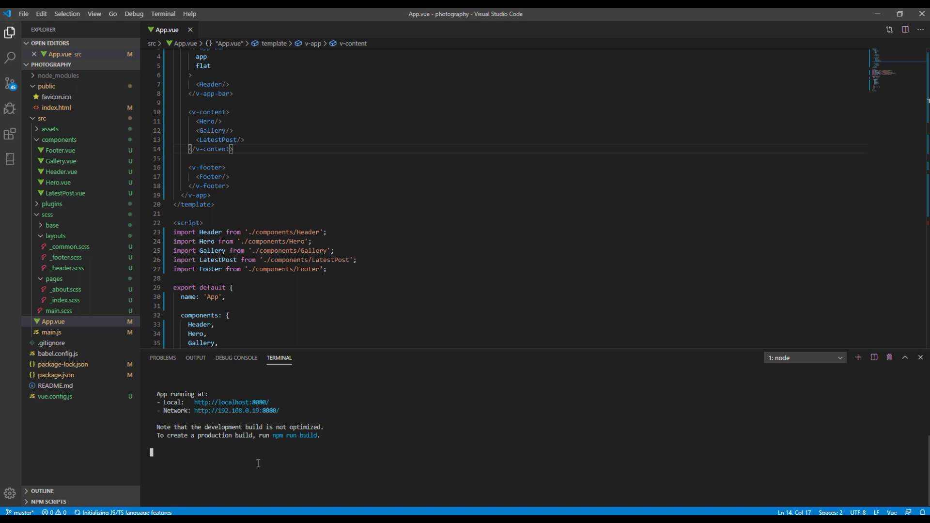
key(ctrl+c)
text(y)
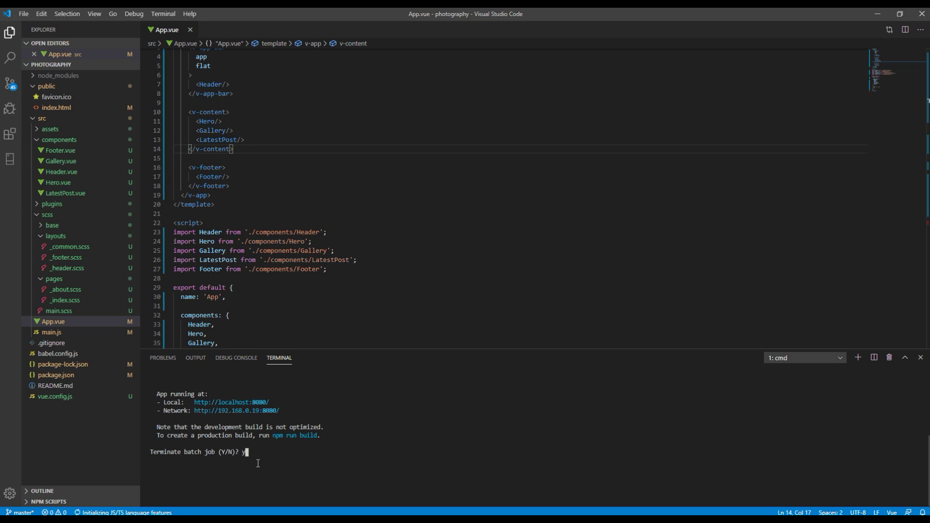
key(Return)
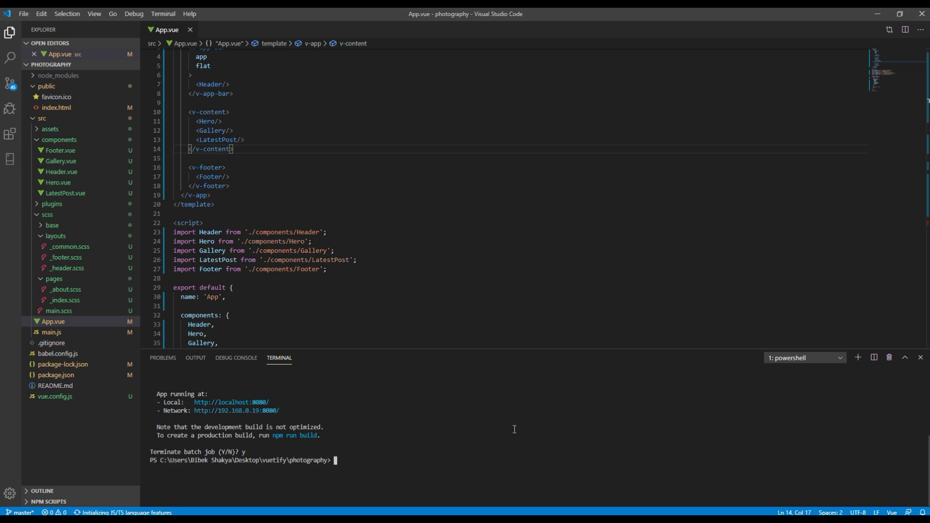
text(npm install)
text( vue-rou)
text(ter)
key(Return)
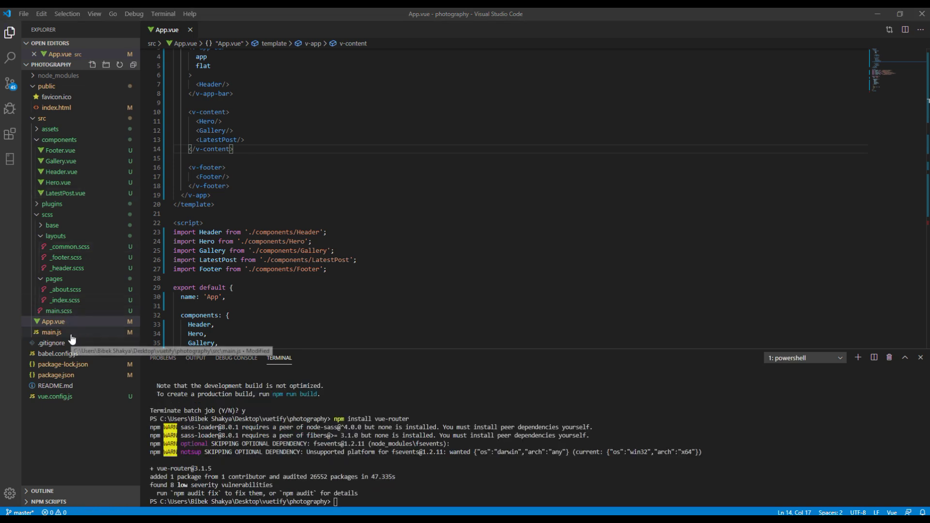
Step: Add import VueRouter from 'vue-router'; below the vuetify import in main.js
click(52, 332)
click(331, 72)
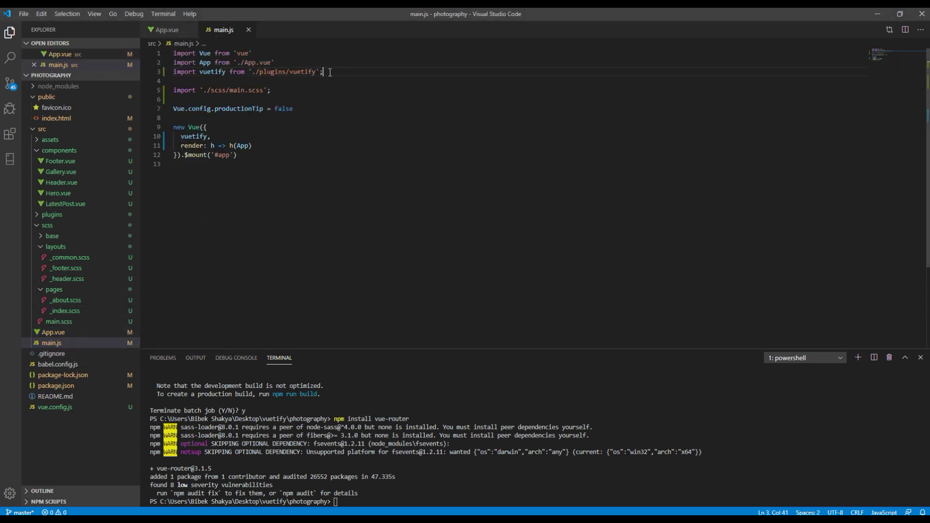
key(Return)
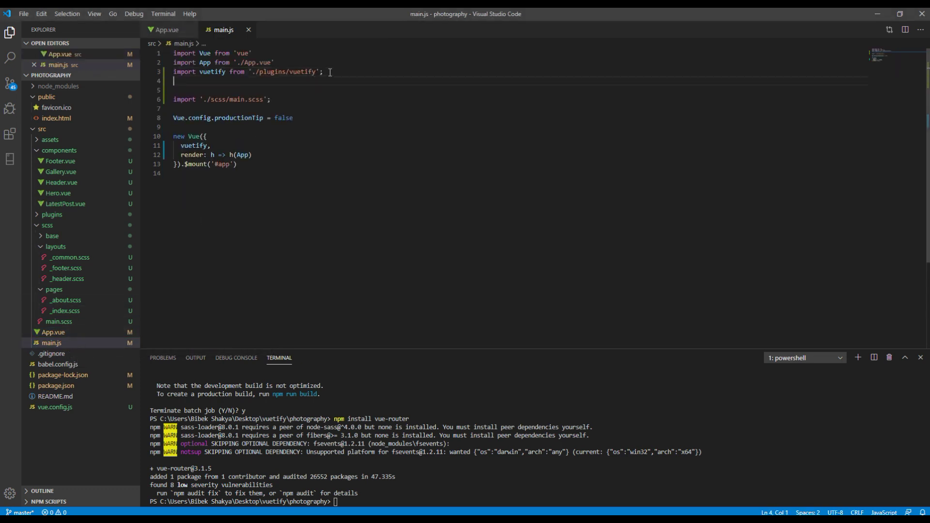
text(import Vue)
text(Route)
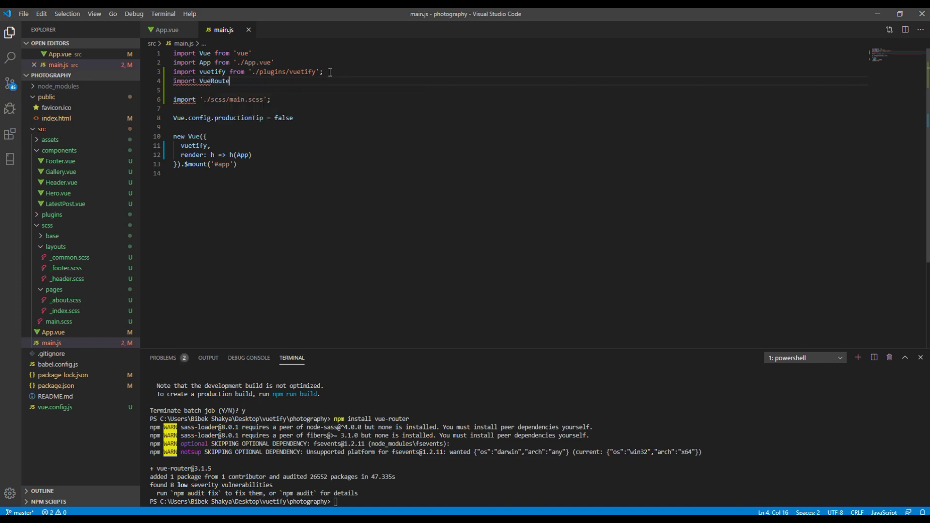
text(r from '';)
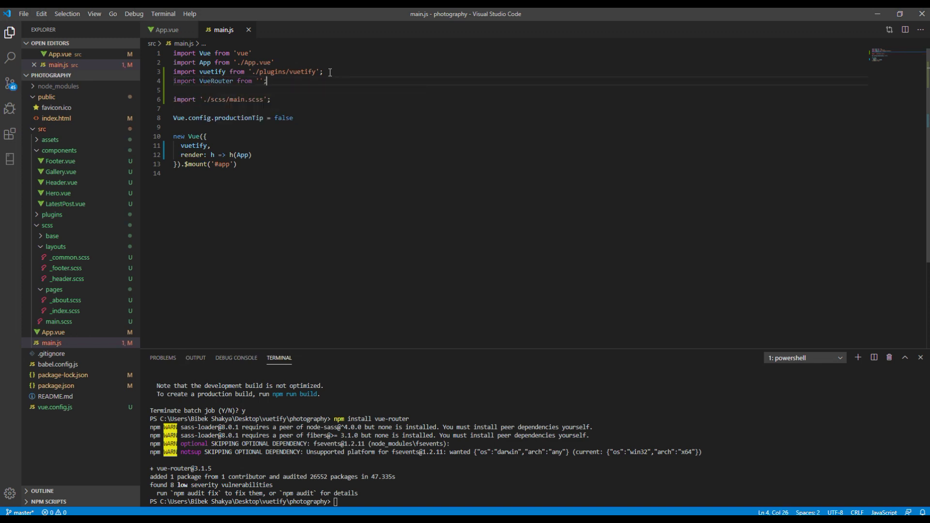
text(vue-r)
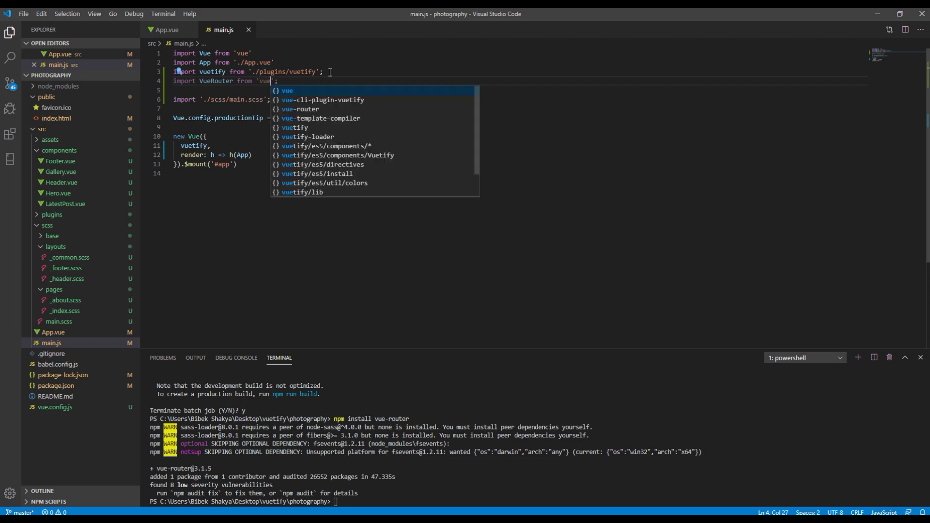
key(Tab)
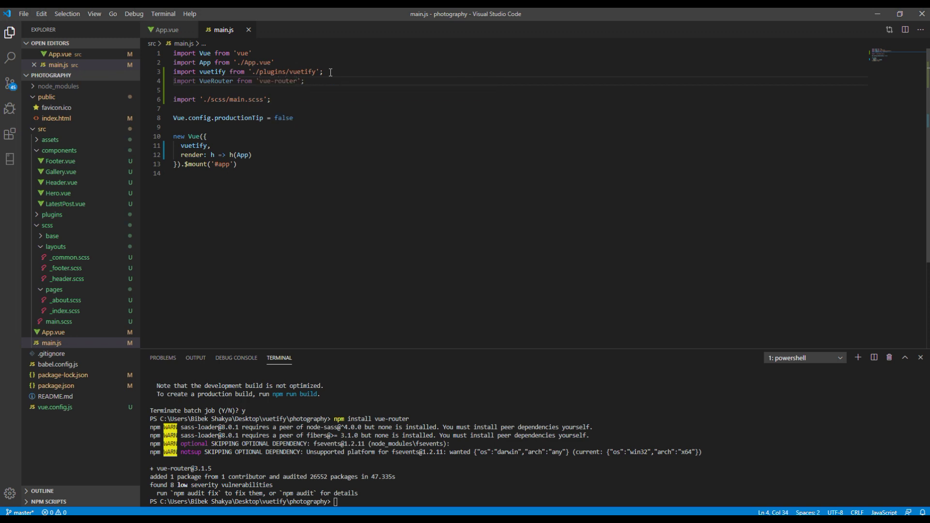
key(End)
key(Return)
key(Return)
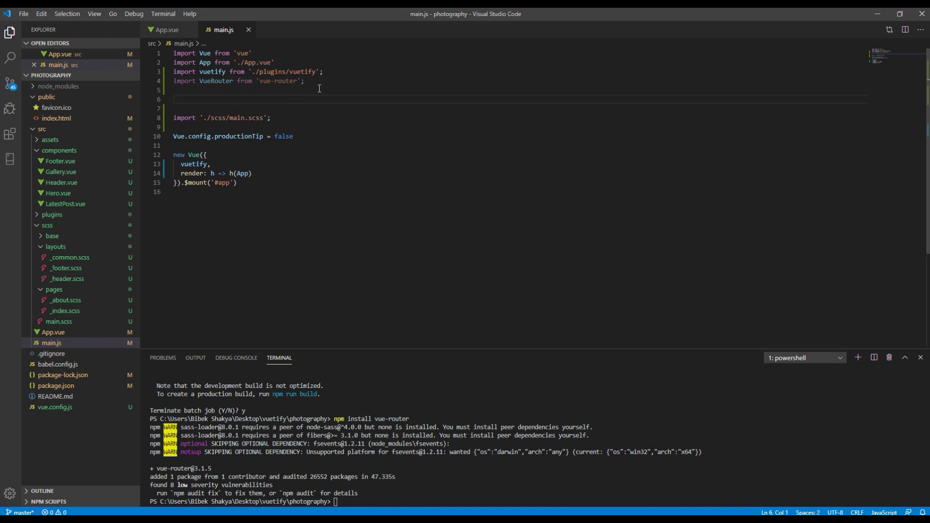
text(Vue.)
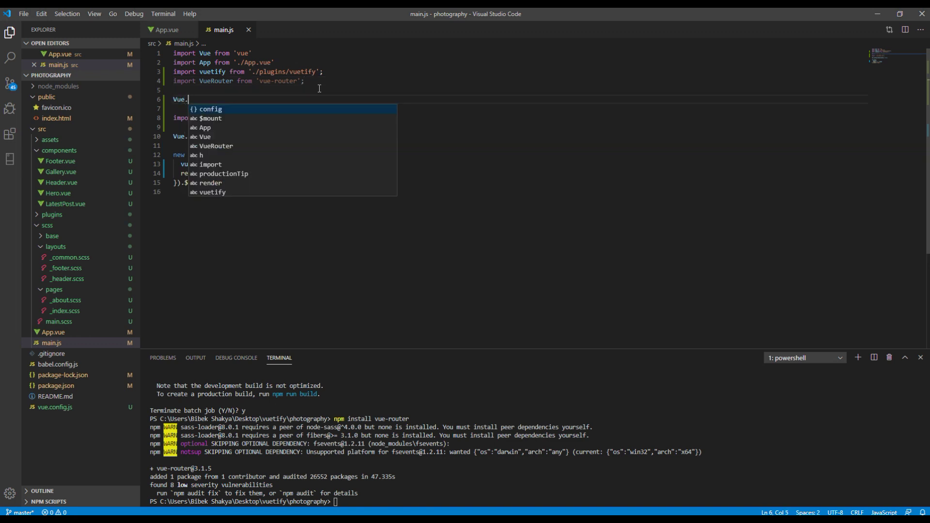
text(use()
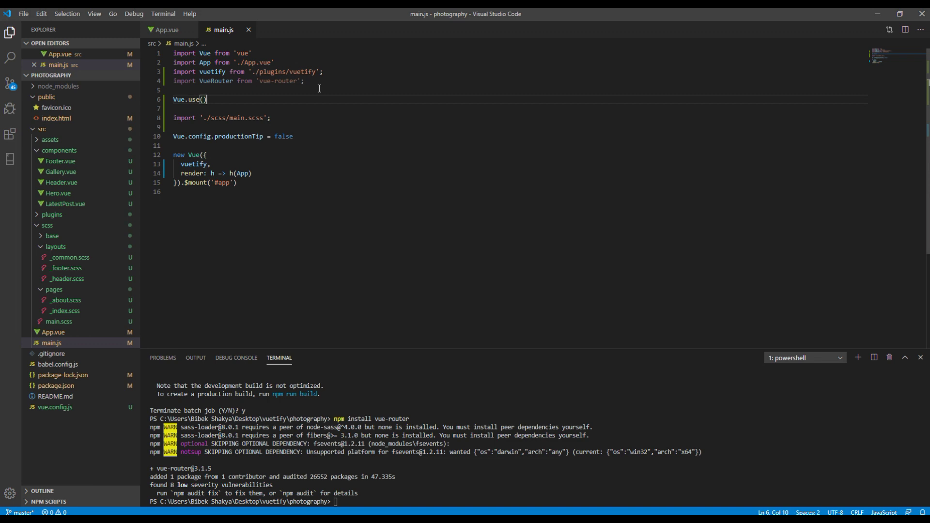
Step: Register the router plugin with Vue.use(VueRouter) in main.js
click(218, 80)
double_click(218, 81)
key(ctrl+c)
click(205, 100)
key(ctrl+v)
key(End)
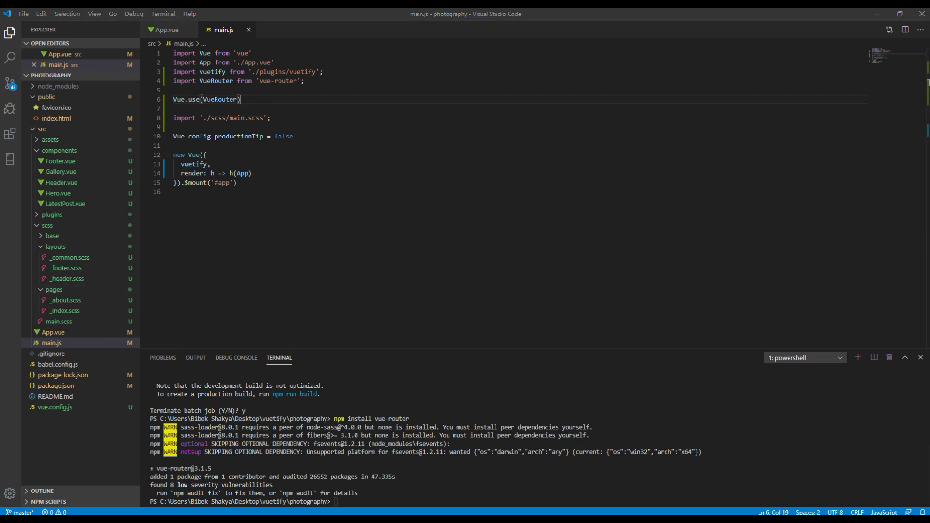
Step: Review the finished photography demo site's Home, About and Contact pages in Chrome
key(alt+Tab)
click(164, 15)
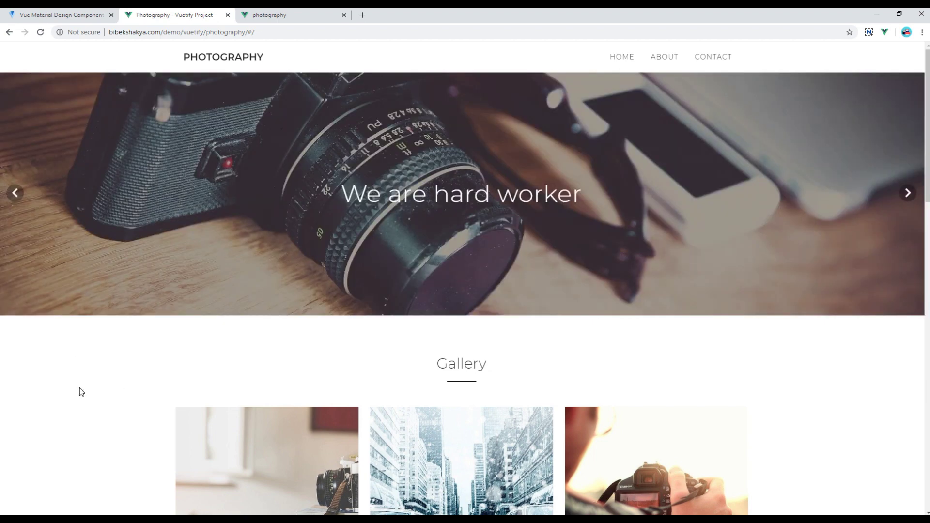
key(alt+Tab)
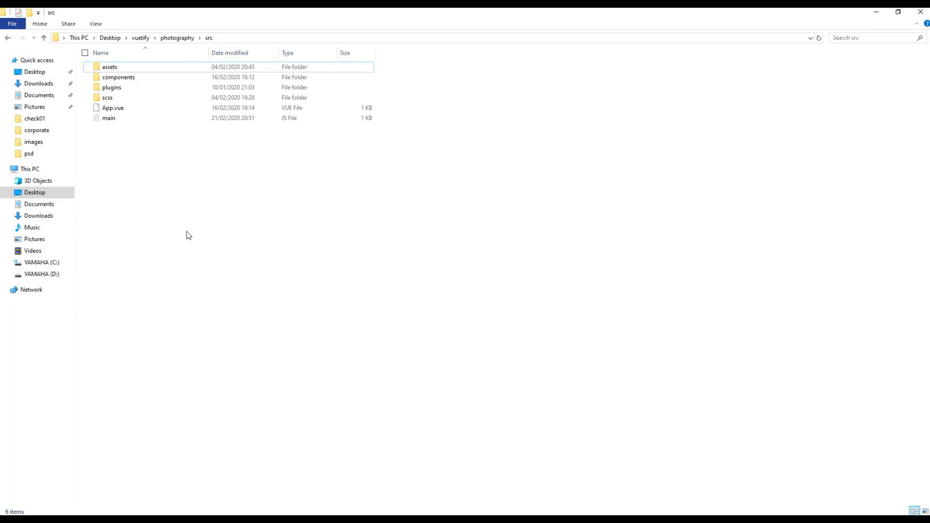
Step: Create a views folder in src and paste copies of Hero.vue into it
right_click(187, 231)
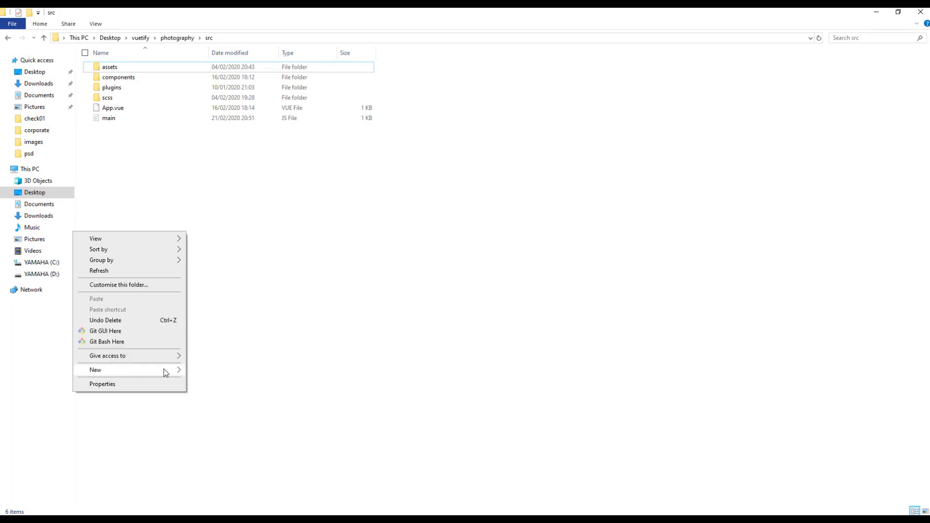
click(206, 371)
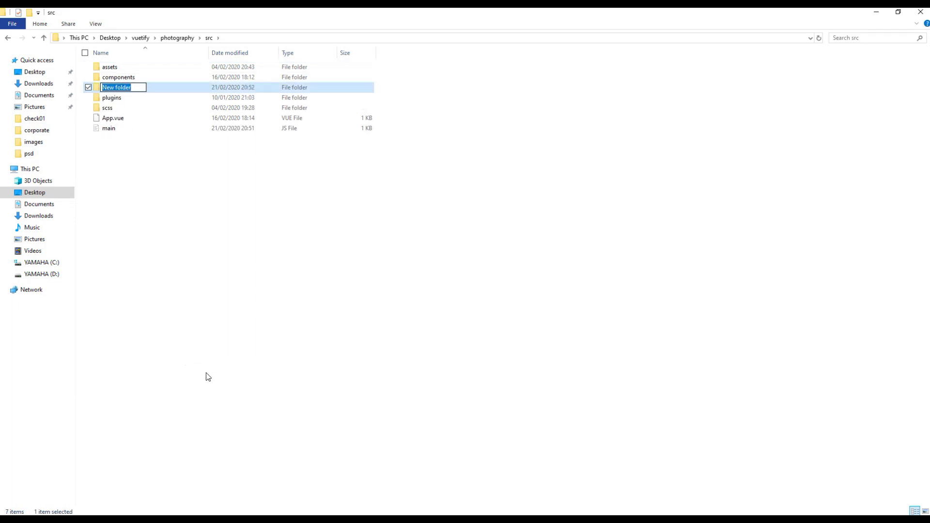
text(views)
key(Return)
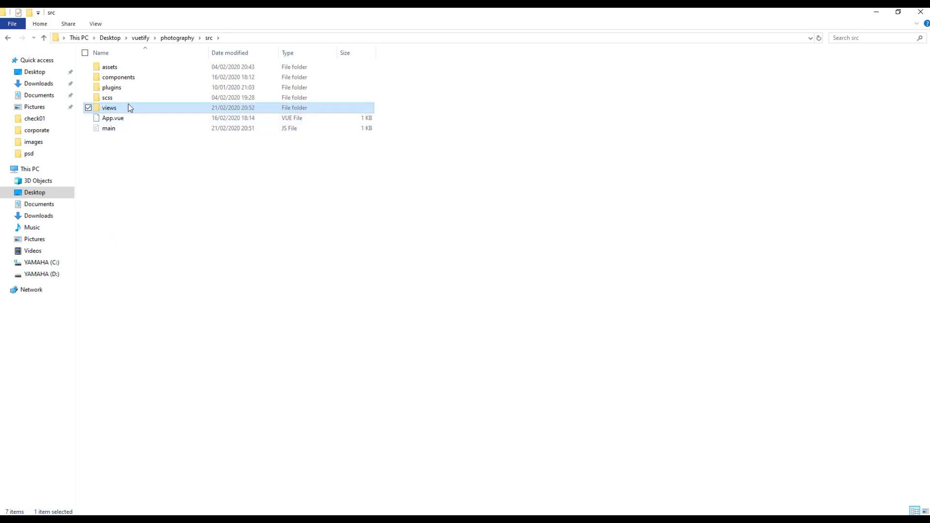
double_click(119, 77)
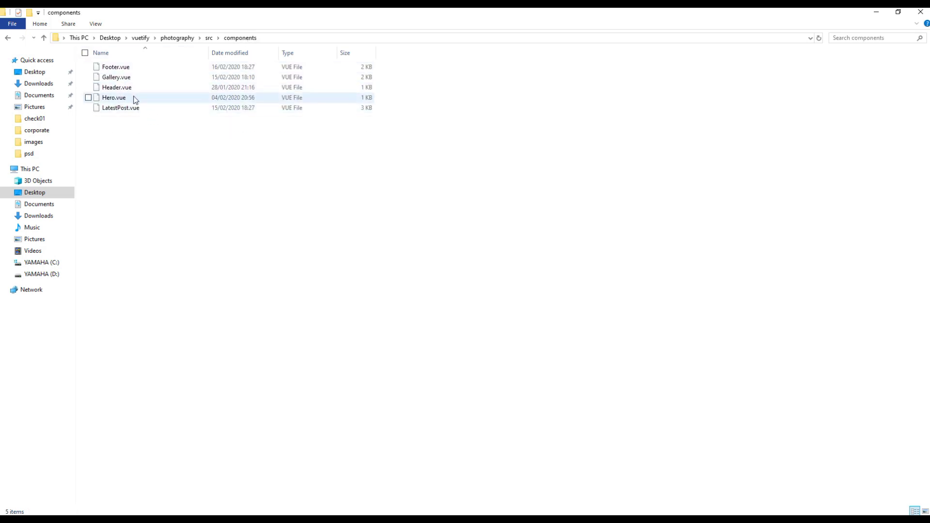
click(114, 97)
click(208, 37)
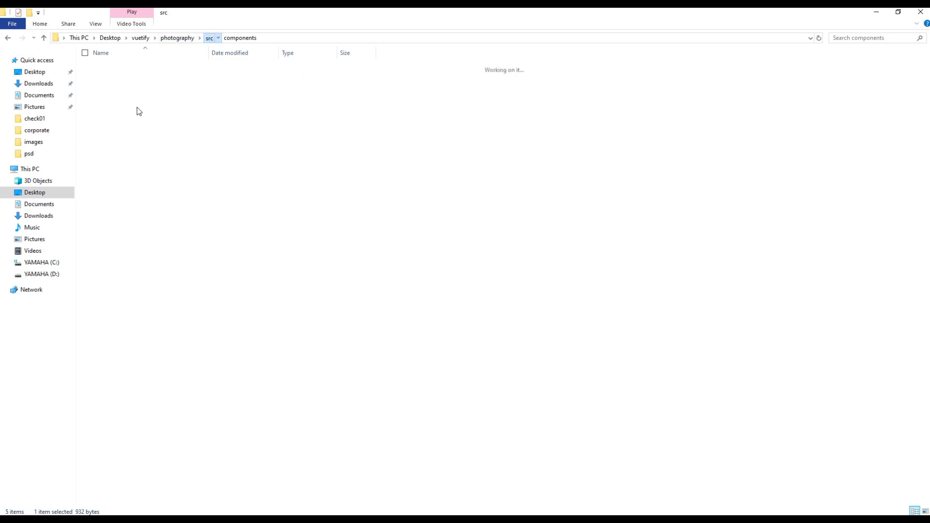
double_click(110, 108)
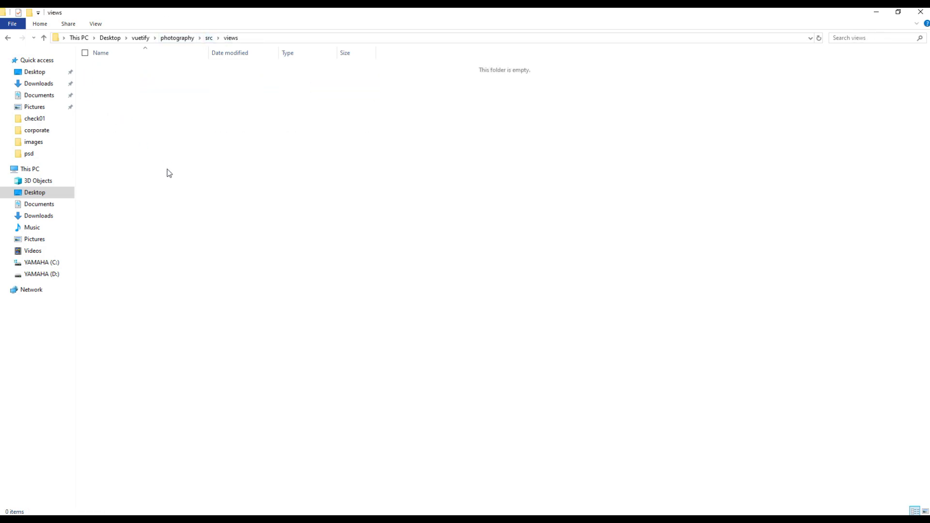
key(ctrl+v)
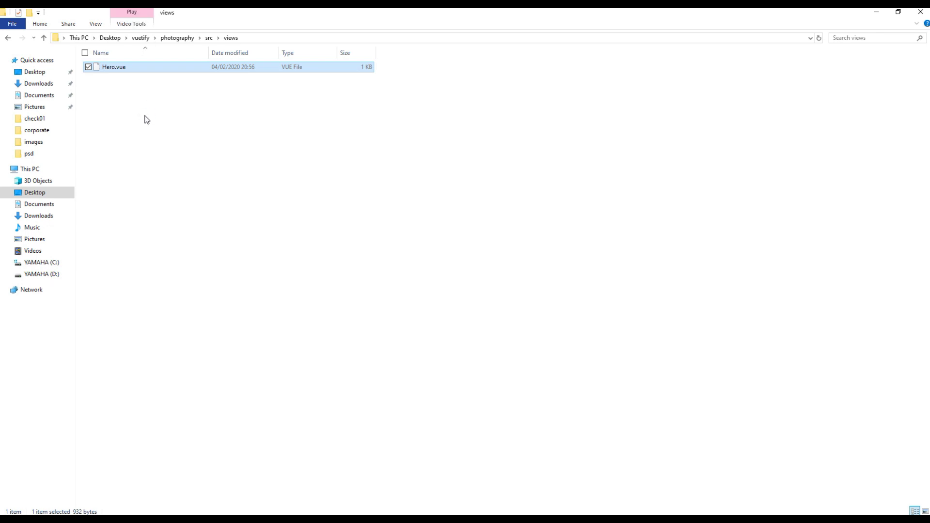
key(ctrl+v)
key(ctrl+v)
key(ctrl+v)
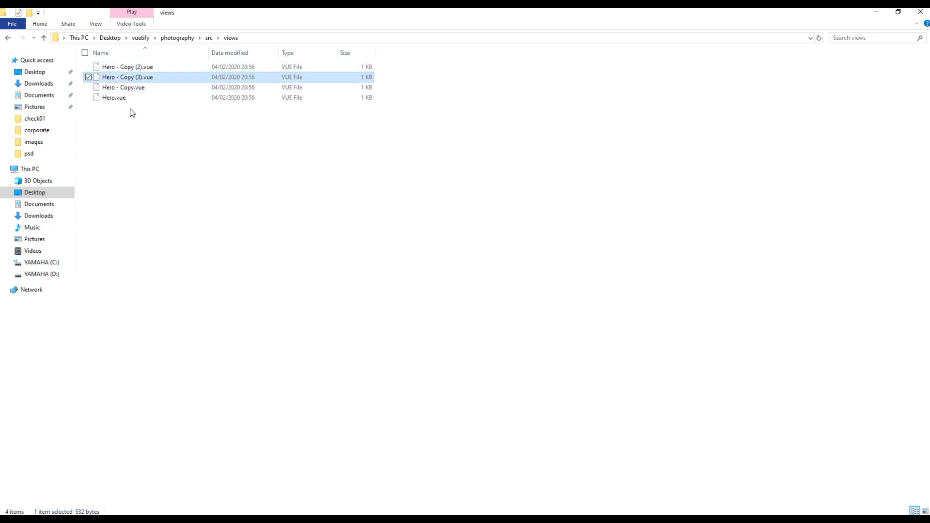
Step: Rename the Hero files to Home.vue, About.vue, Contact.vue and NotFound.vue
click(113, 97)
key(F2)
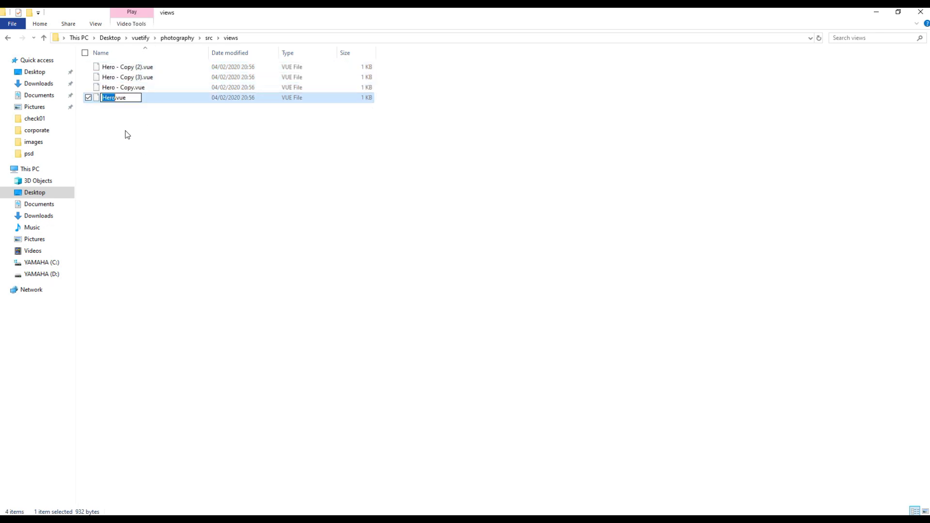
text(Home)
key(Return)
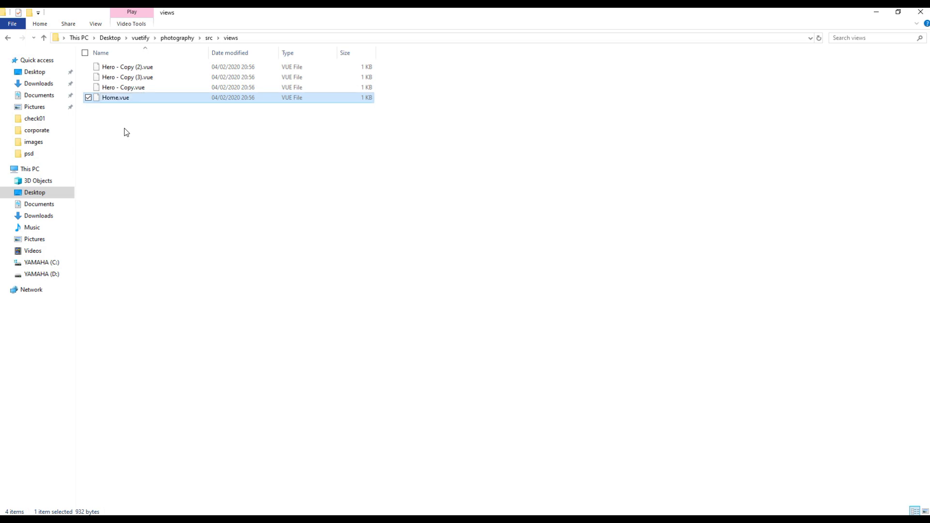
click(119, 87)
key(F2)
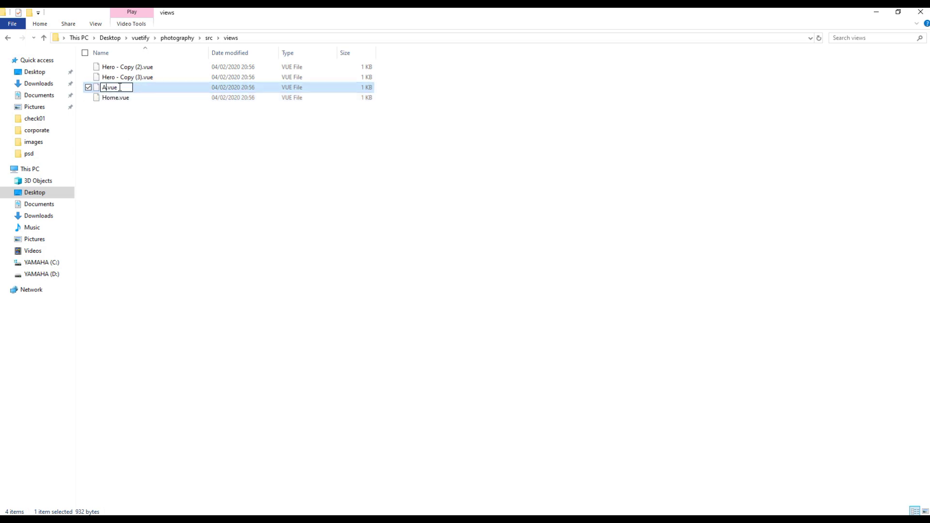
text(About)
key(Return)
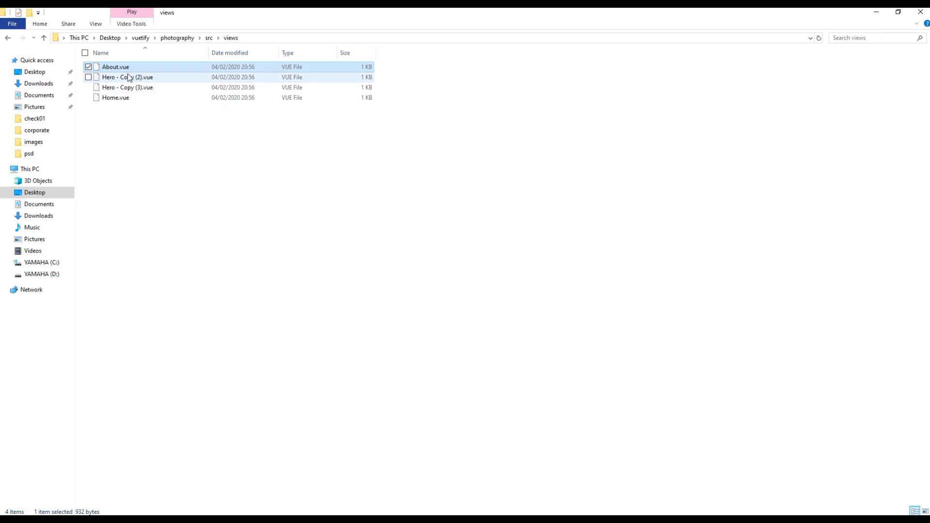
click(129, 78)
key(F2)
text(Contact)
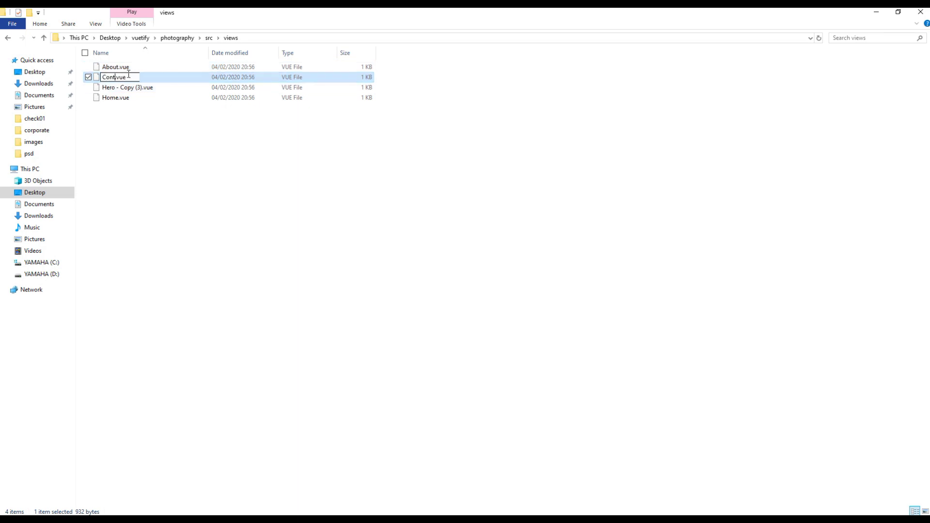
key(Return)
click(124, 89)
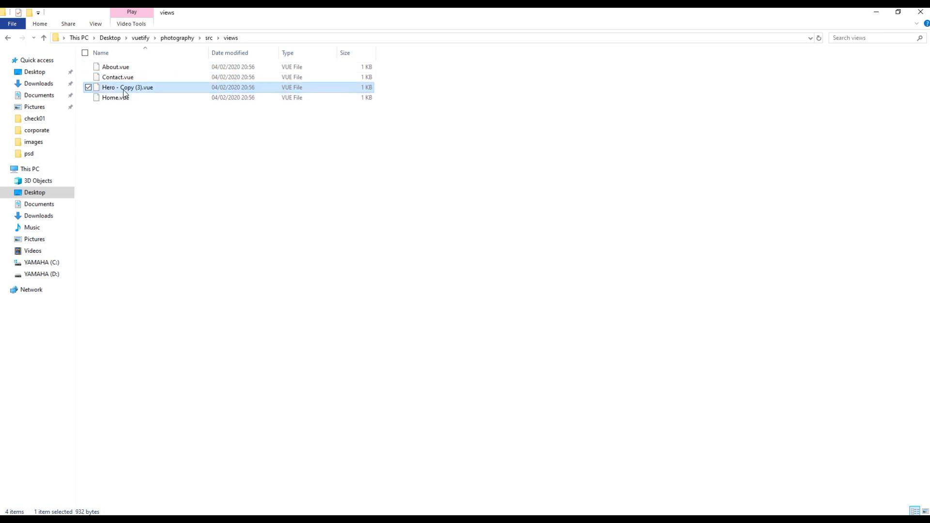
key(F2)
text(NotFoun)
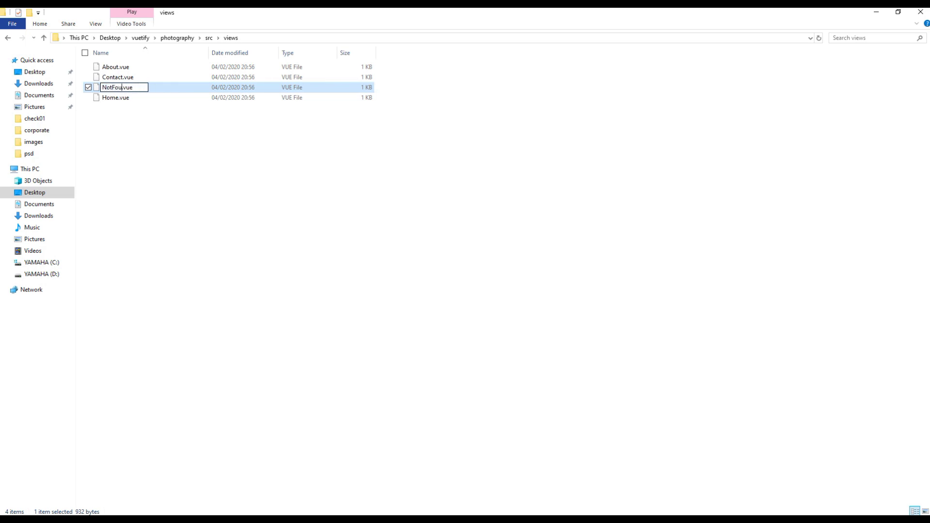
text(d)
key(Return)
click(206, 269)
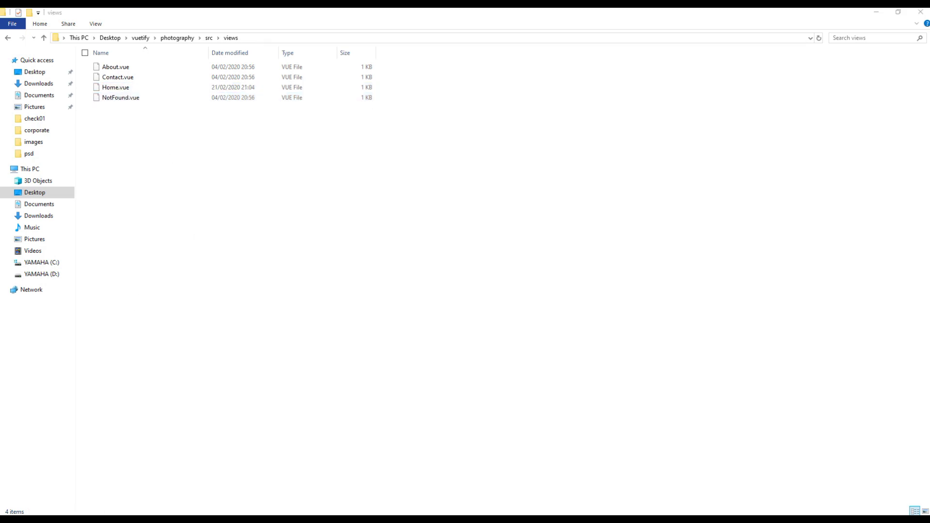
Step: In views/Home.vue, replace the carousel markup with <v-content>Home</v-content>
click(115, 479)
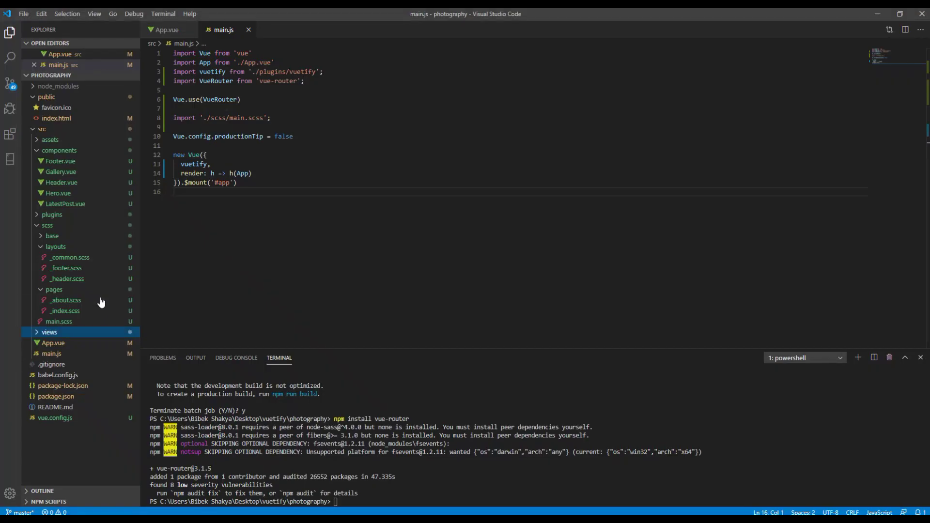
click(37, 336)
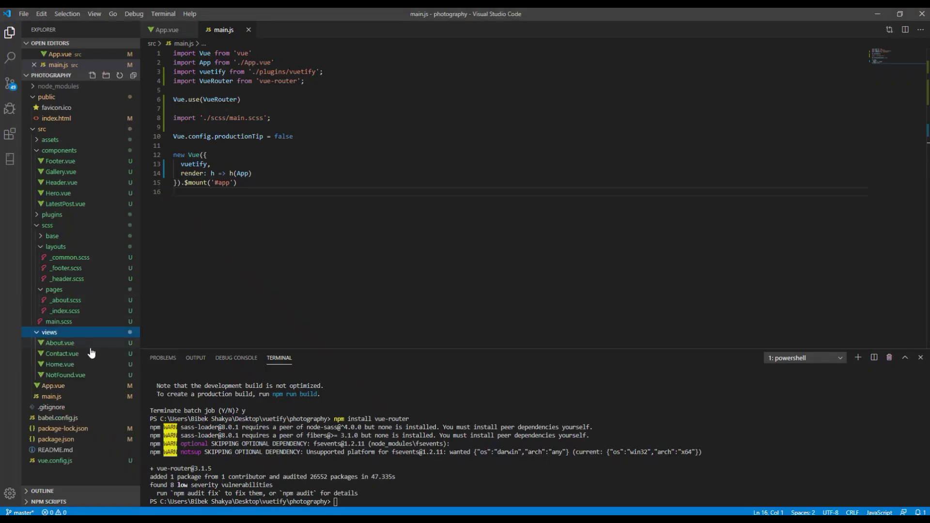
click(62, 364)
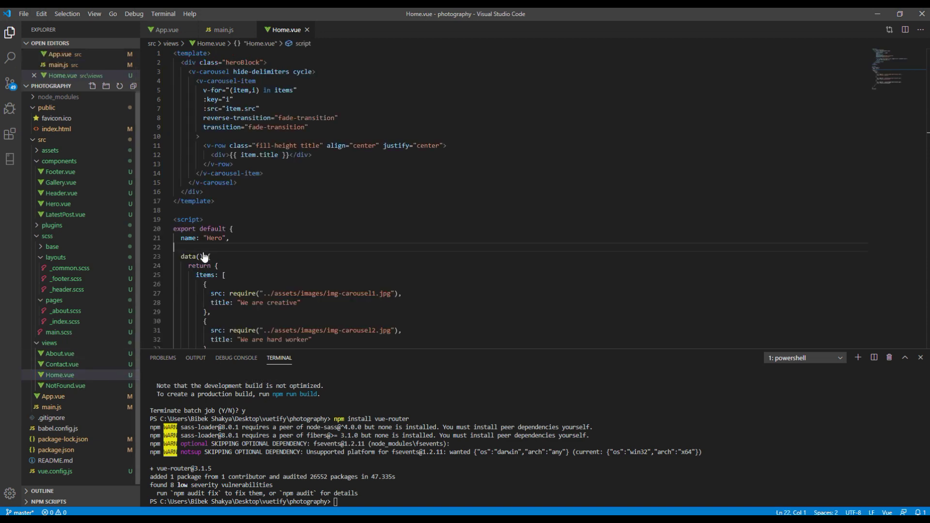
shift+click(181, 62)
text(v)
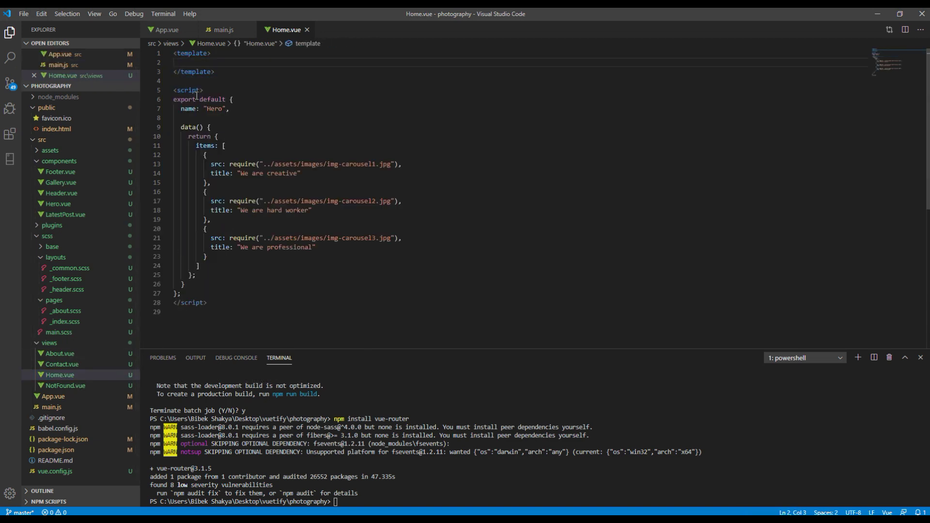
text(-content>)
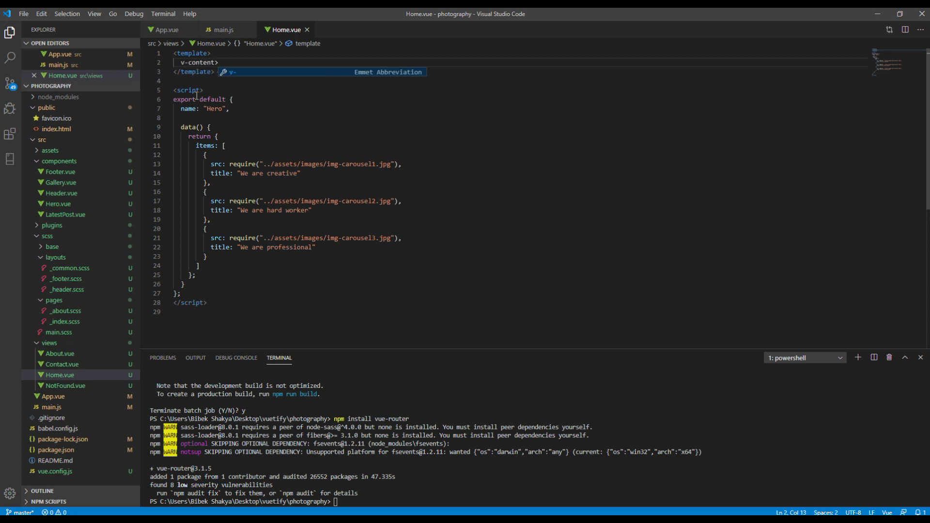
key(Tab)
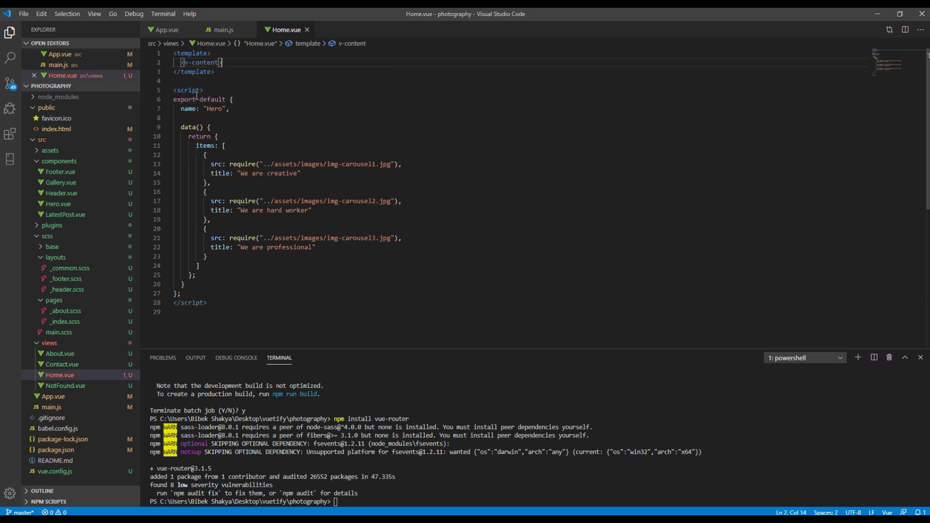
key(Return)
key(Return)
text(</v)
key(Tab)
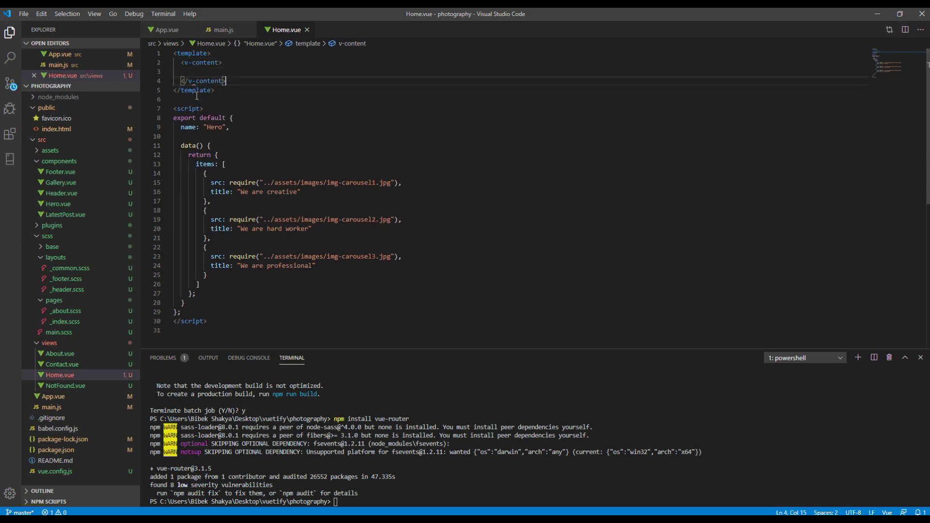
key(Up)
text(Home)
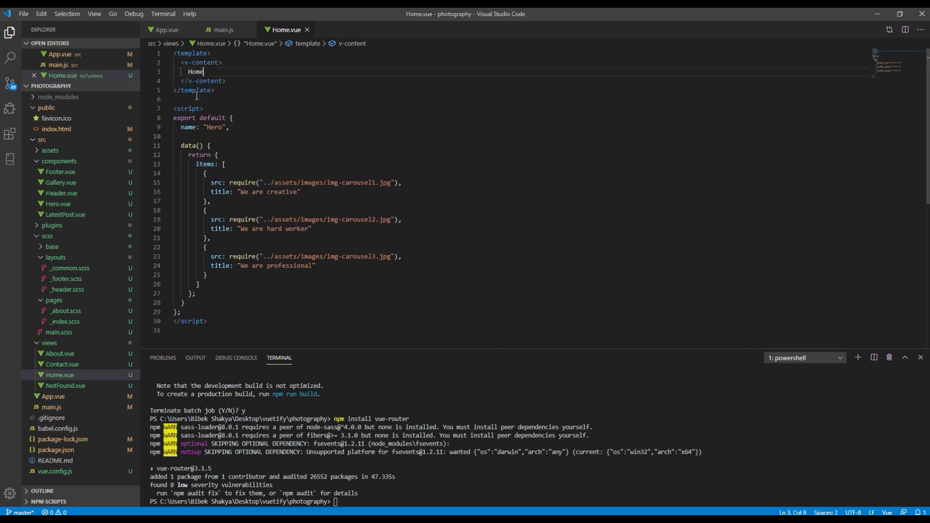
Step: Empty Home.vue's items array and rename the component from 'Hero' to 'Home'
click(226, 164)
shift+click(215, 275)
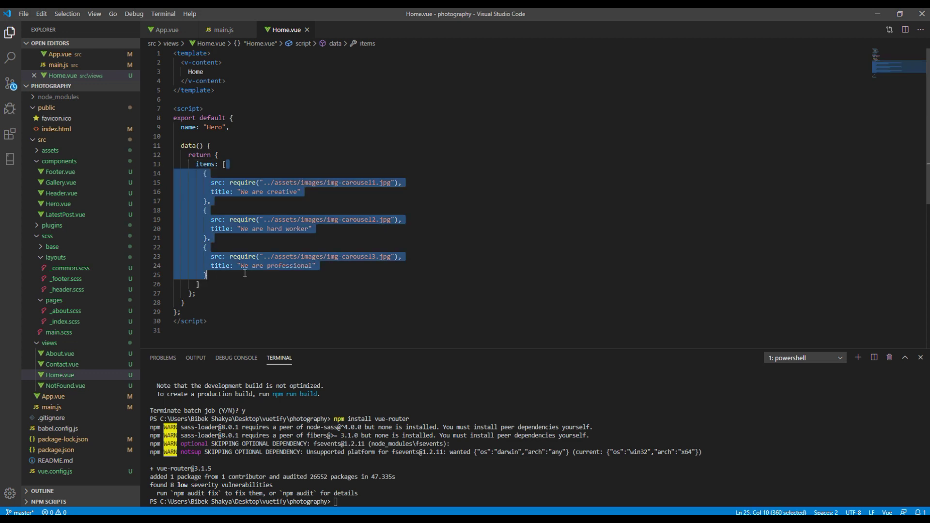
key(BackSpace)
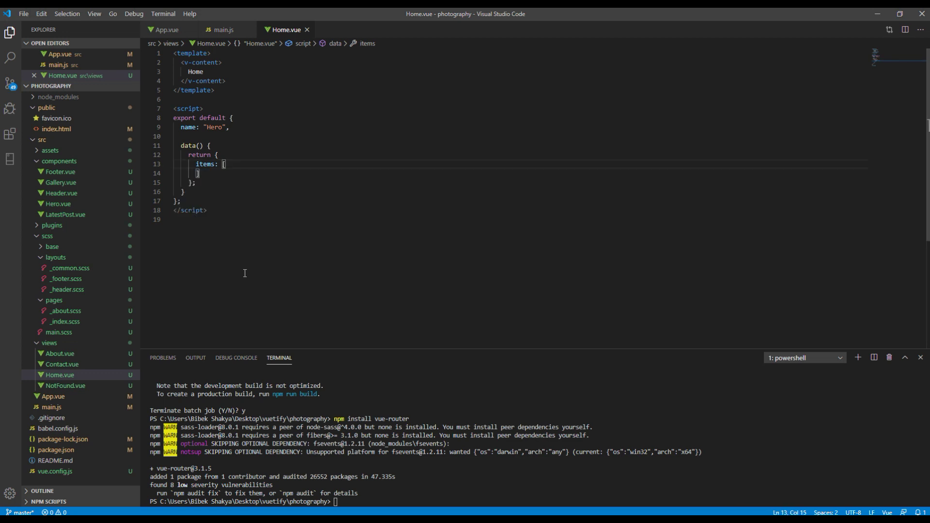
double_click(214, 127)
text(Home)
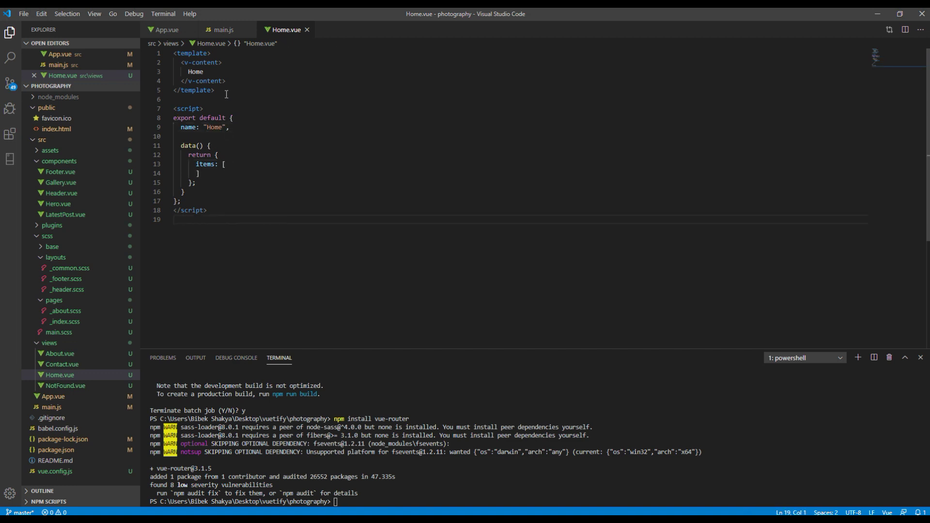
drag(226, 80, 181, 63)
key(ctrl+c)
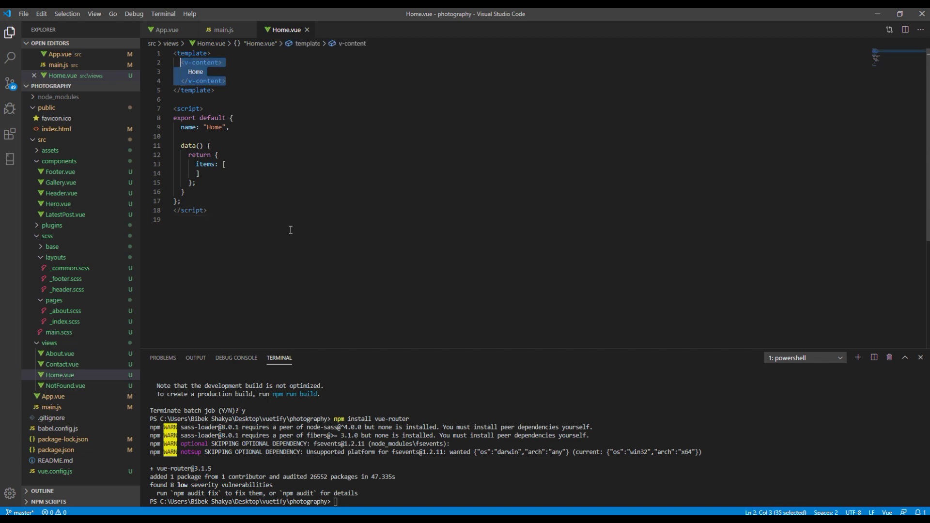
click(291, 231)
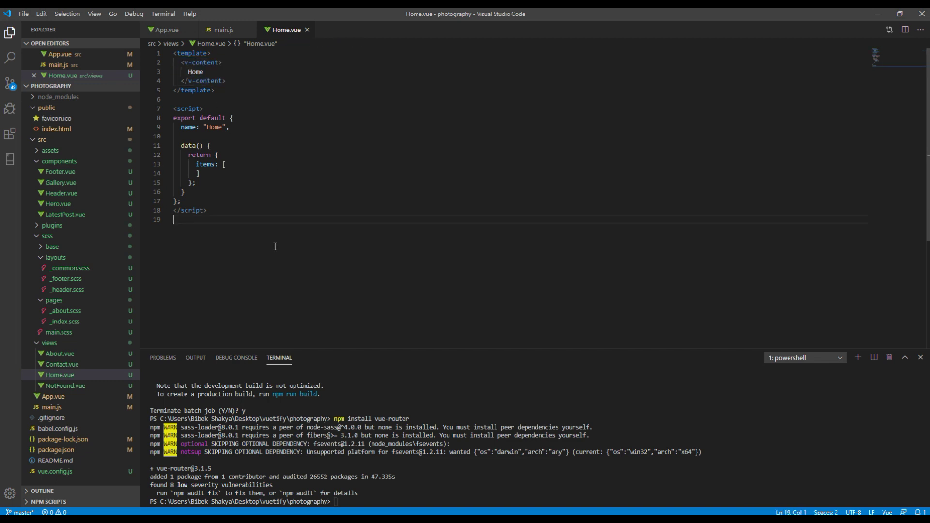
Step: Replace About.vue's carousel with a v-content block reading About, name it 'About', empty items
click(77, 354)
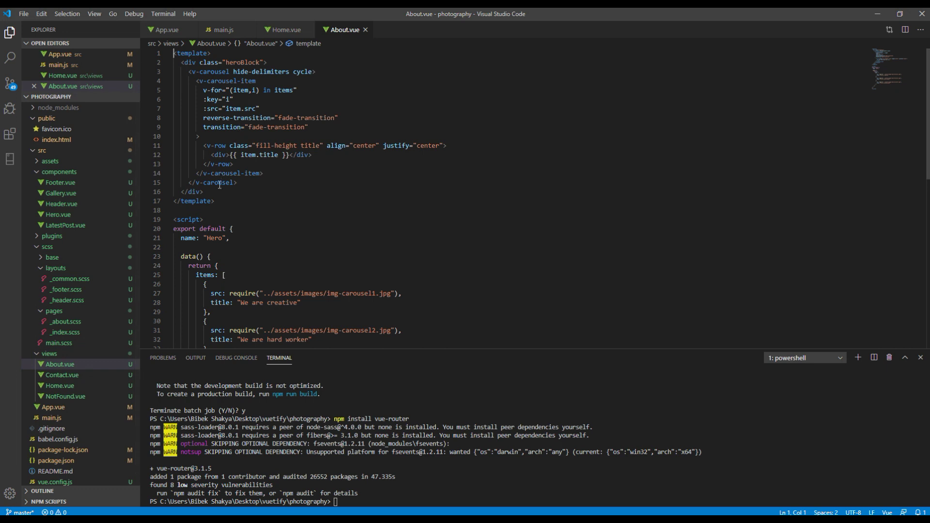
drag(203, 192, 182, 63)
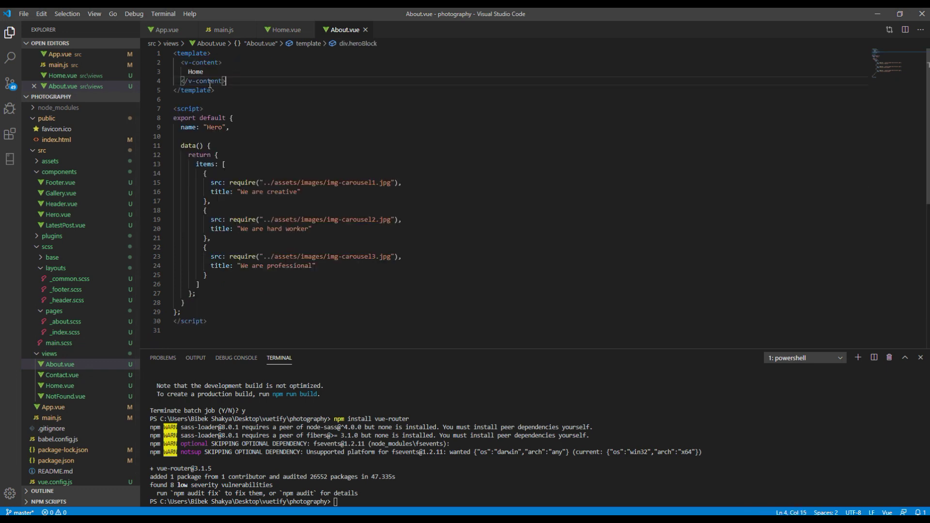
double_click(194, 71)
text(About)
double_click(217, 128)
text(About)
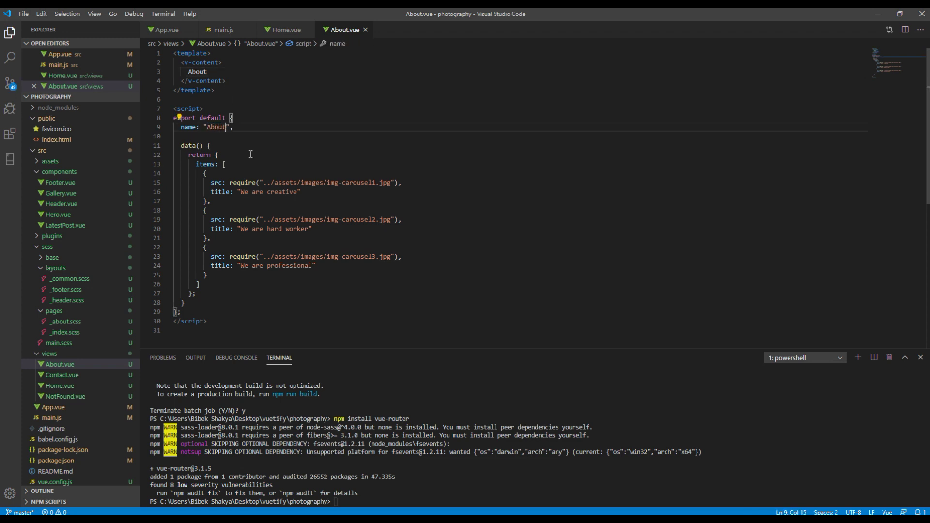
click(246, 163)
shift+click(218, 278)
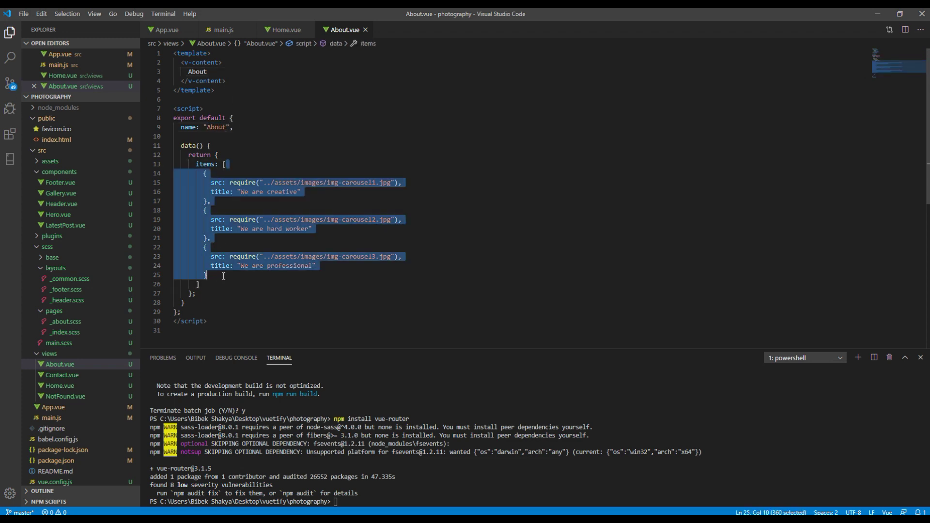
key(BackSpace)
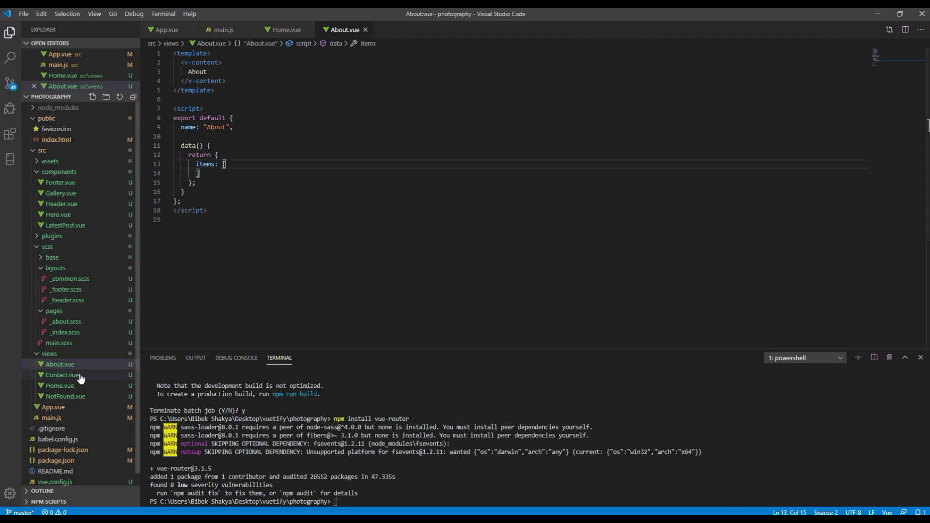
click(62, 376)
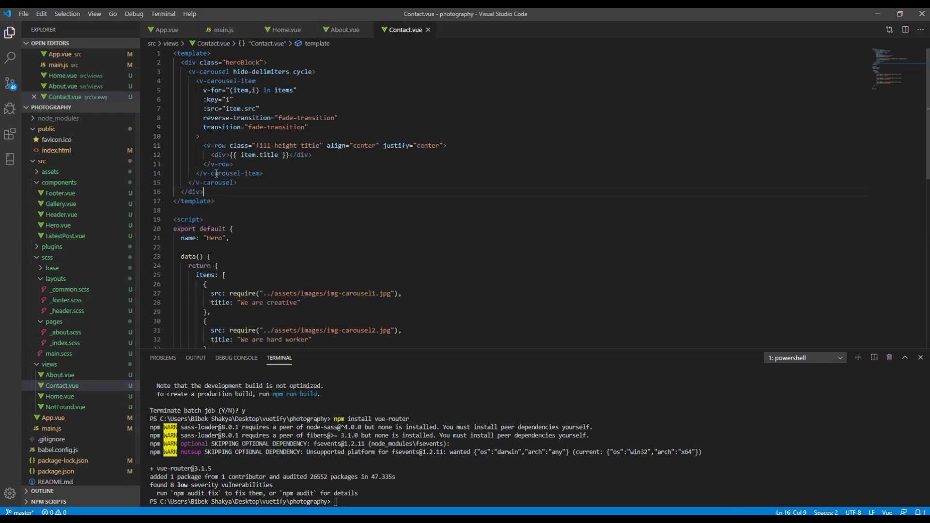
Step: Paste the v-content block into Contact.vue, change its text and name to Contact, clear items
drag(255, 193, 181, 63)
key(ctrl+v)
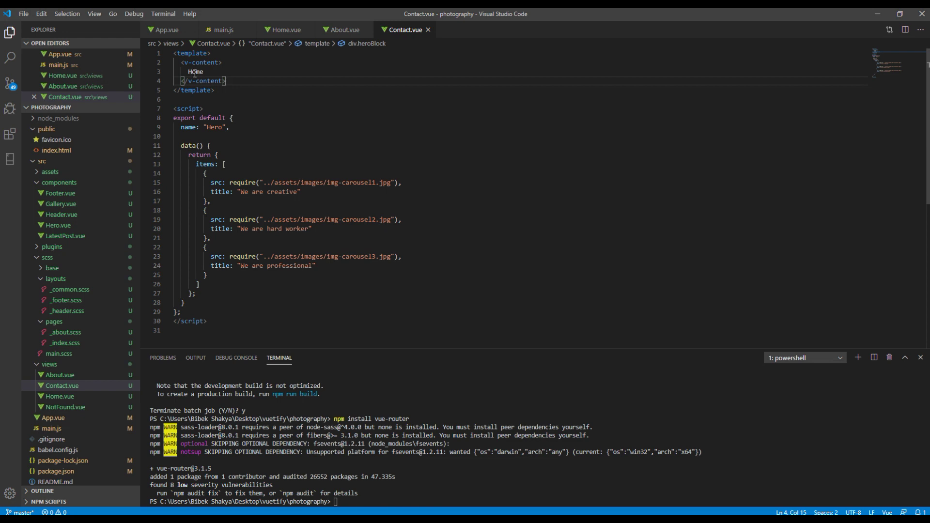
double_click(194, 71)
text(Contact)
double_click(211, 127)
text(Contac)
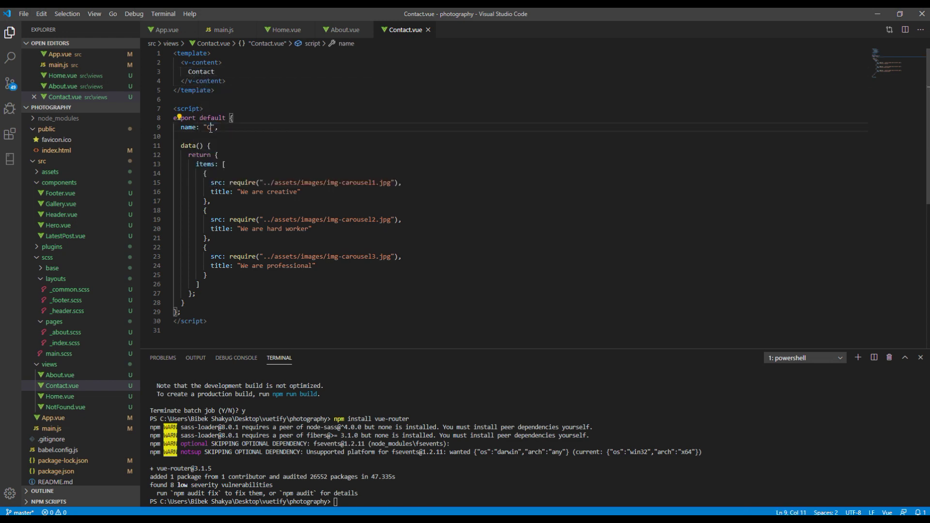
text(t)
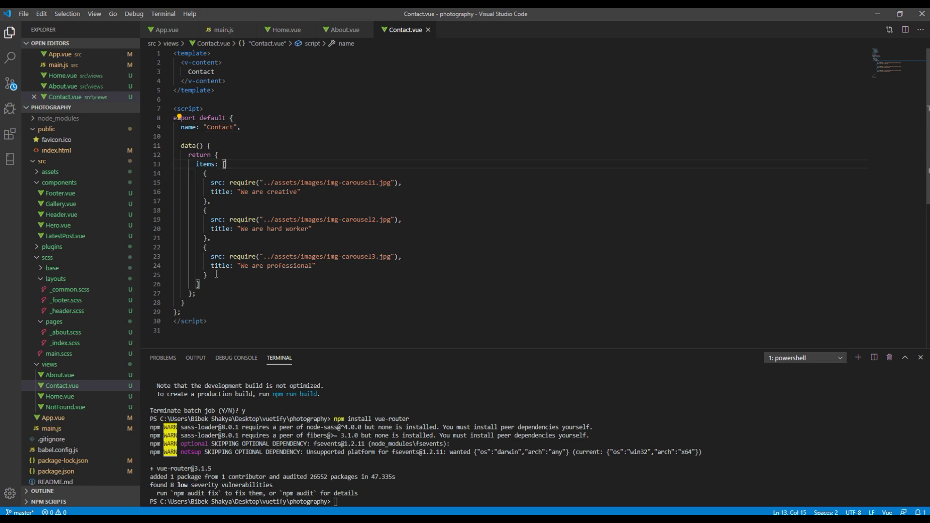
drag(228, 165, 216, 276)
key(BackSpace)
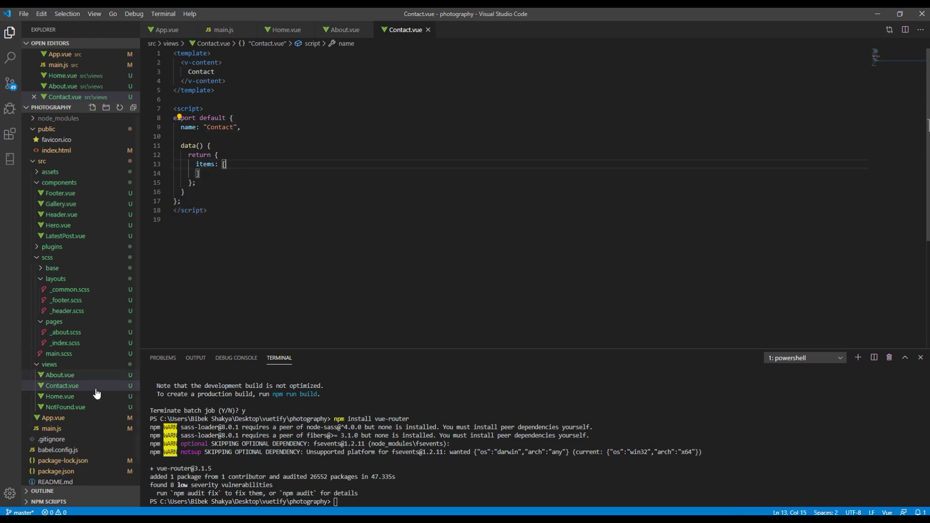
Step: Make NotFound.vue a 'Not Found' v-content page named NotFound with empty items, and save
click(66, 407)
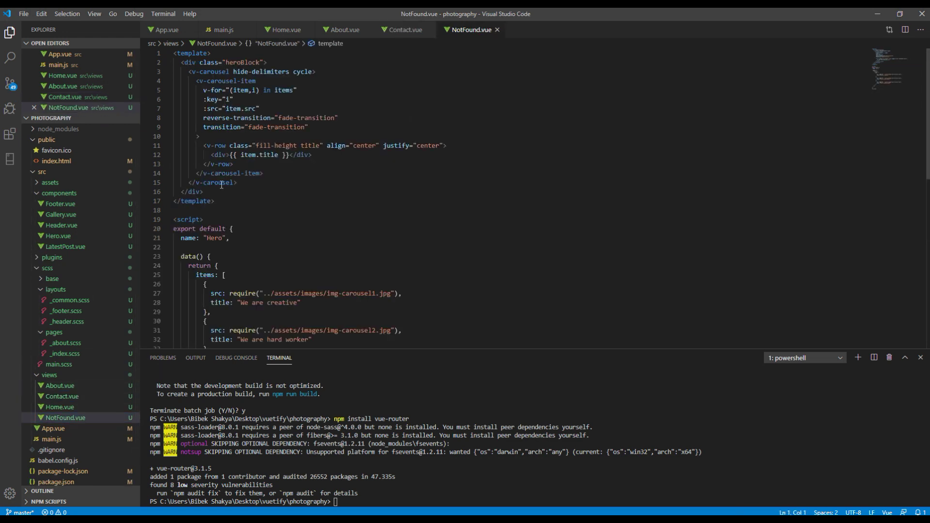
drag(205, 192, 180, 61)
key(ctrl+v)
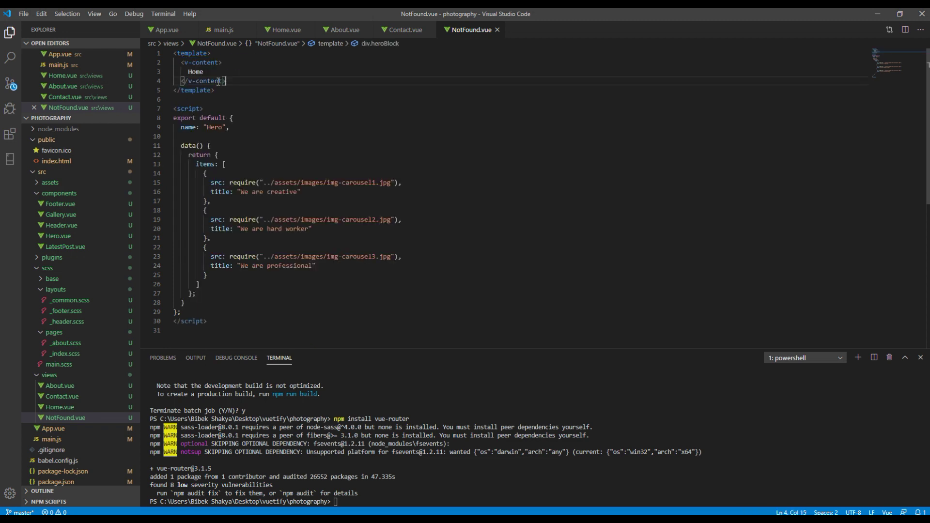
double_click(197, 72)
text(Not Found)
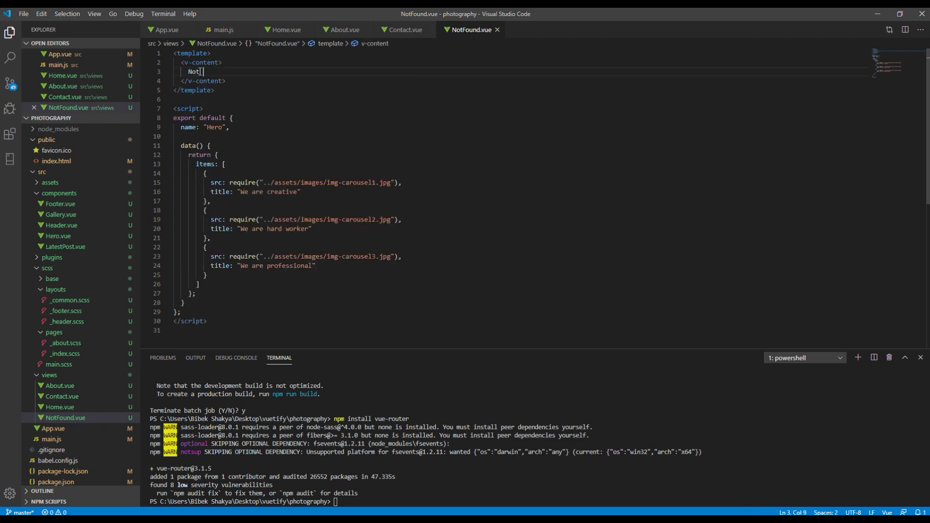
double_click(213, 127)
text(NotFound)
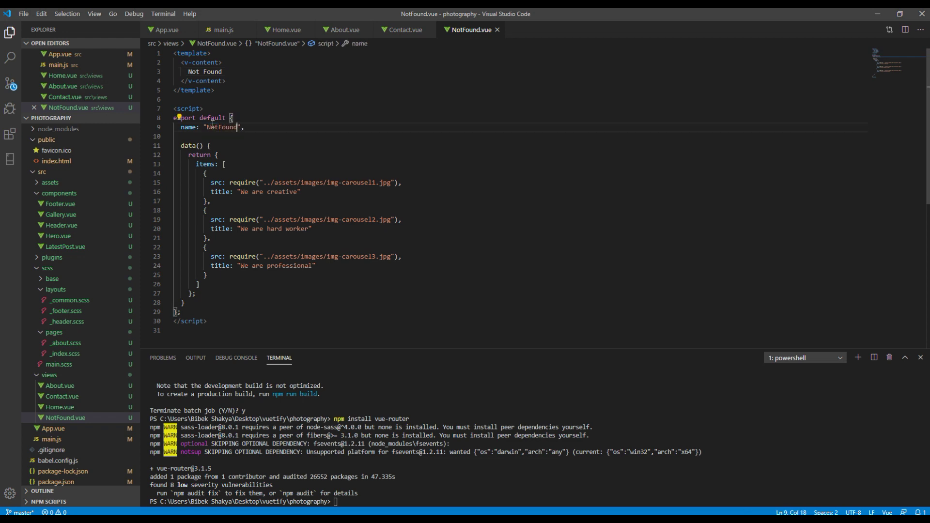
click(224, 165)
shift+click(219, 274)
key(BackSpace)
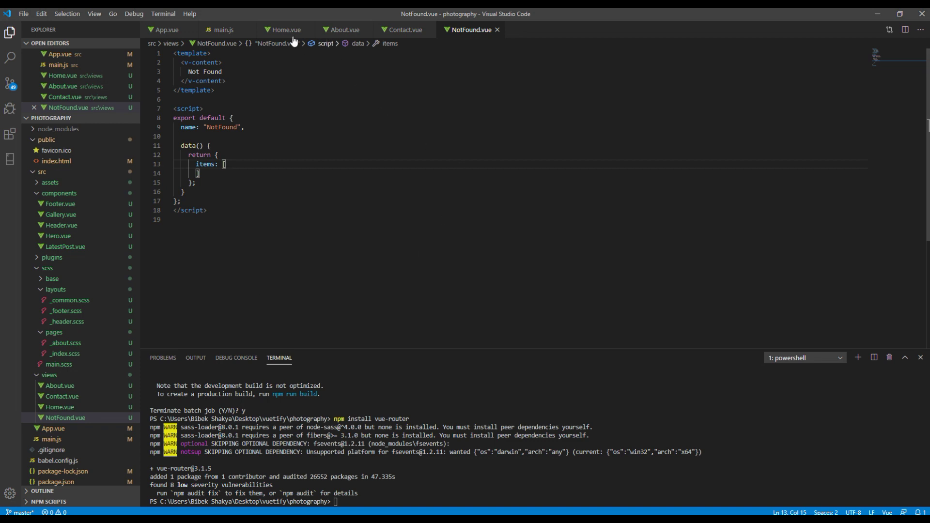
key(ctrl+s)
Step: Look over the Home, About, Contact and NotFound view files
click(284, 29)
click(344, 29)
click(405, 29)
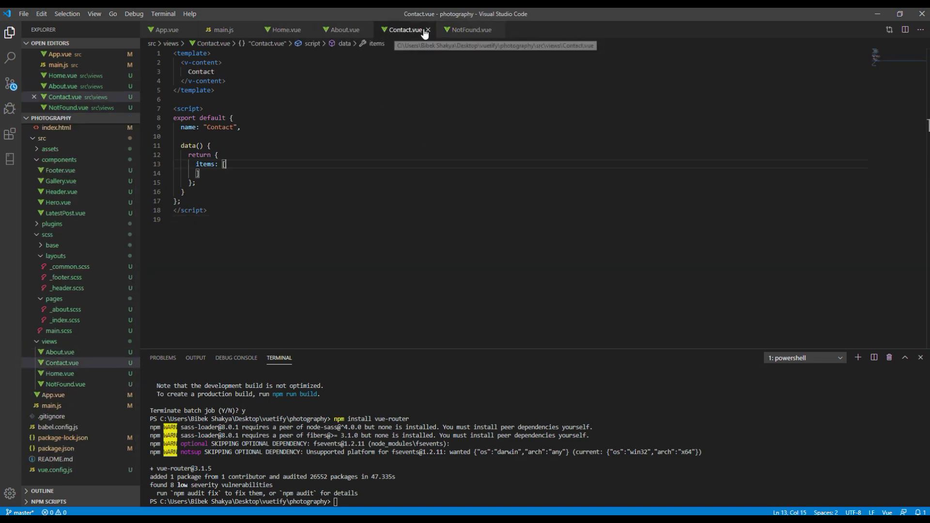
click(472, 29)
click(282, 30)
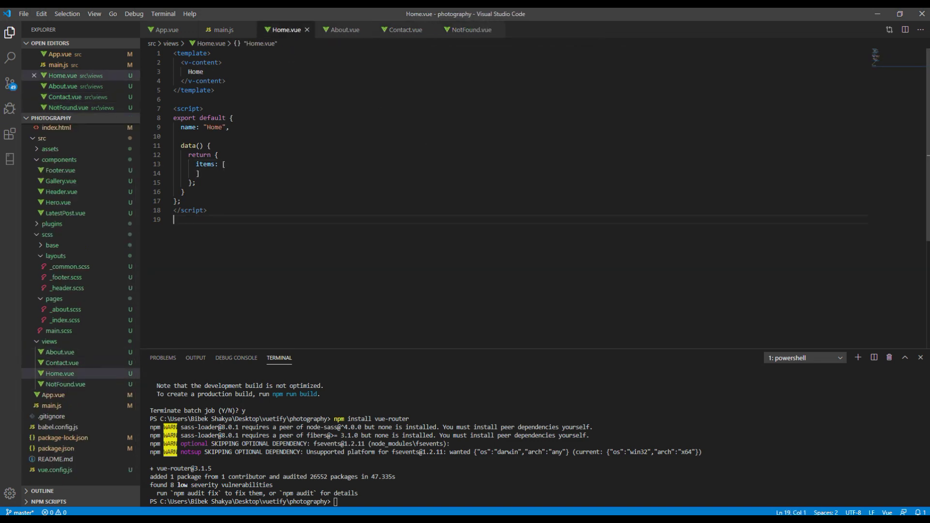
click(499, 218)
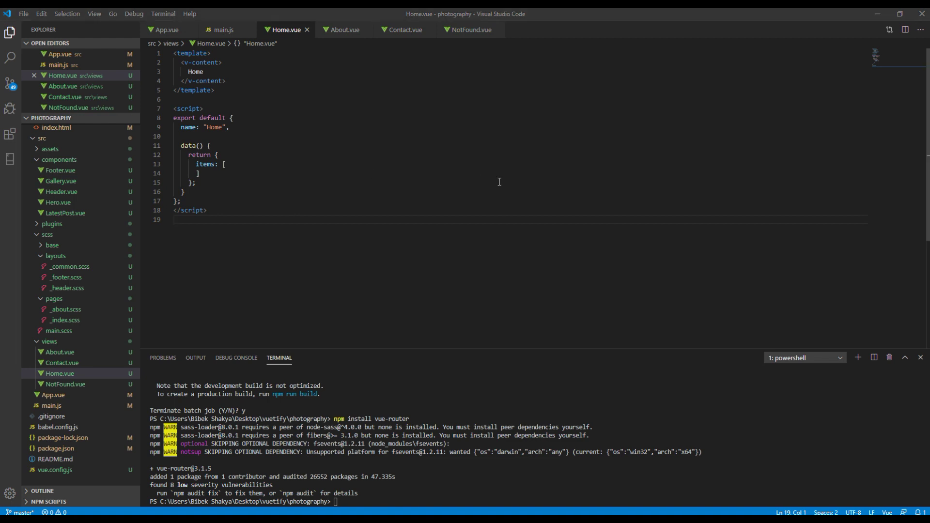
Step: Add import Home from './views/Home'; below the VueRouter import in main.js
click(221, 30)
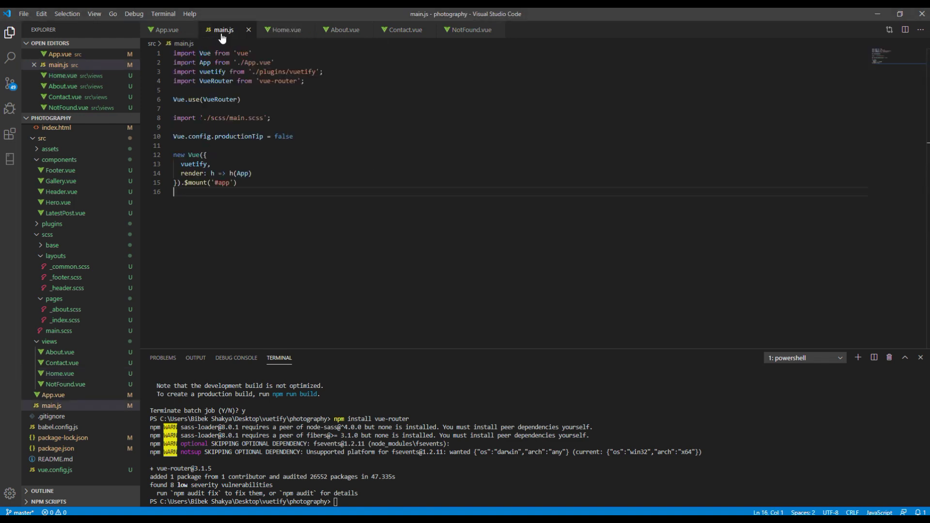
click(314, 81)
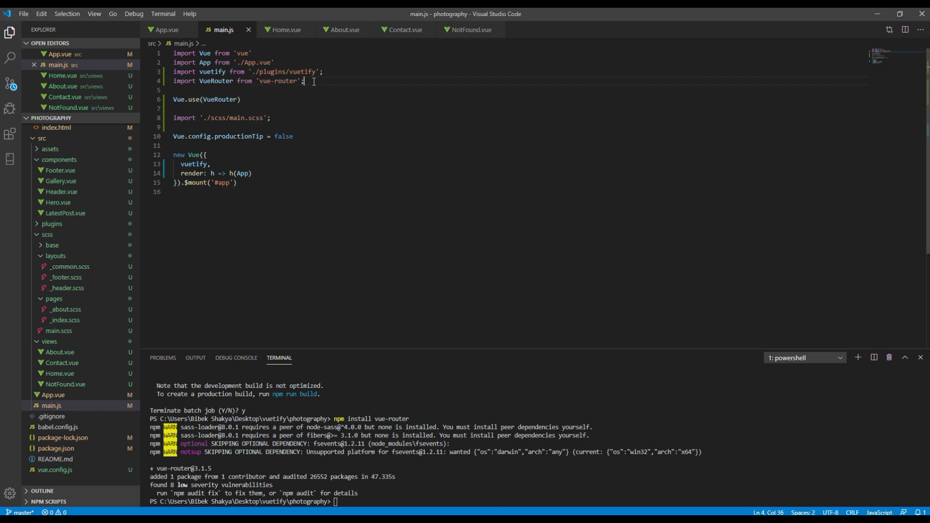
key(Return)
key(Return)
text(import)
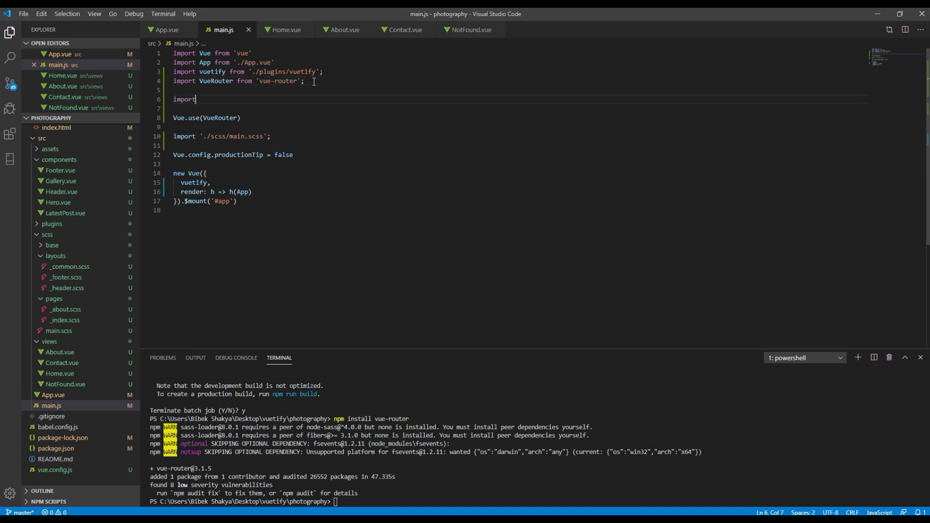
text( Home from )
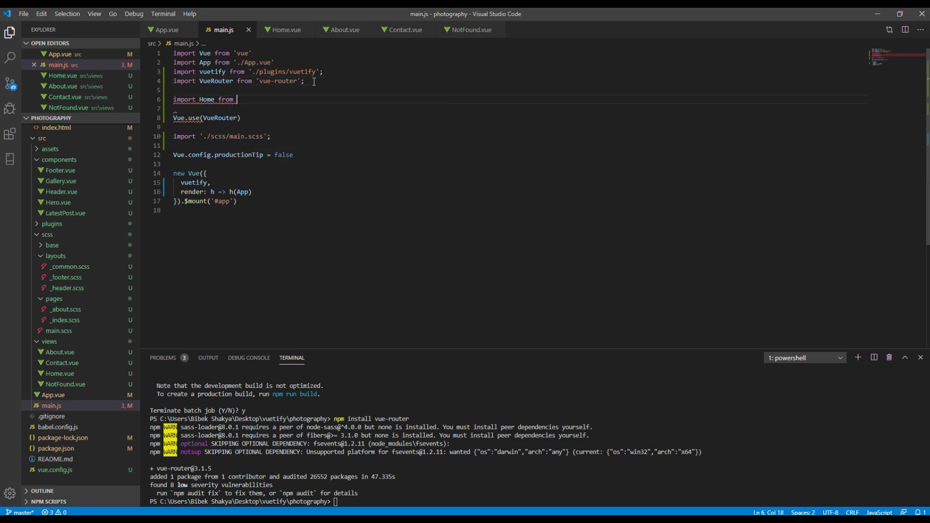
text('';)
key(Left)
key(Left)
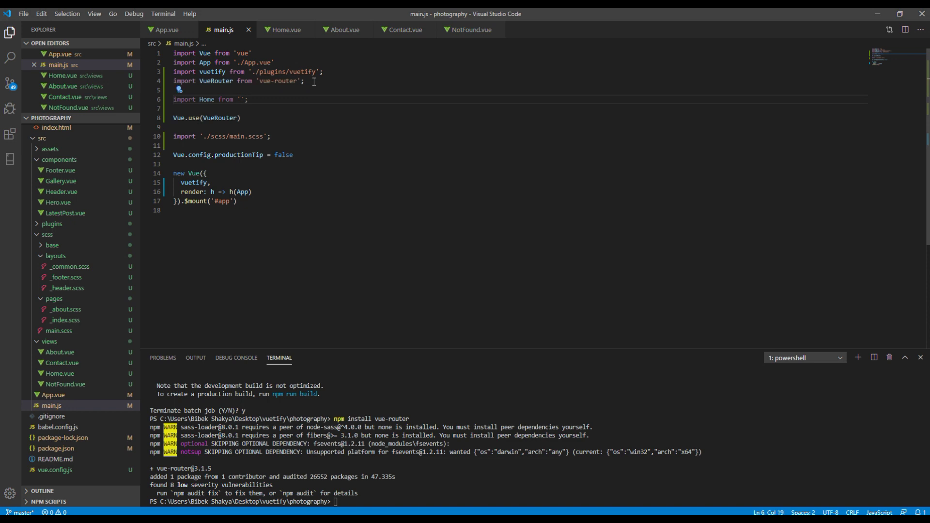
text(./)
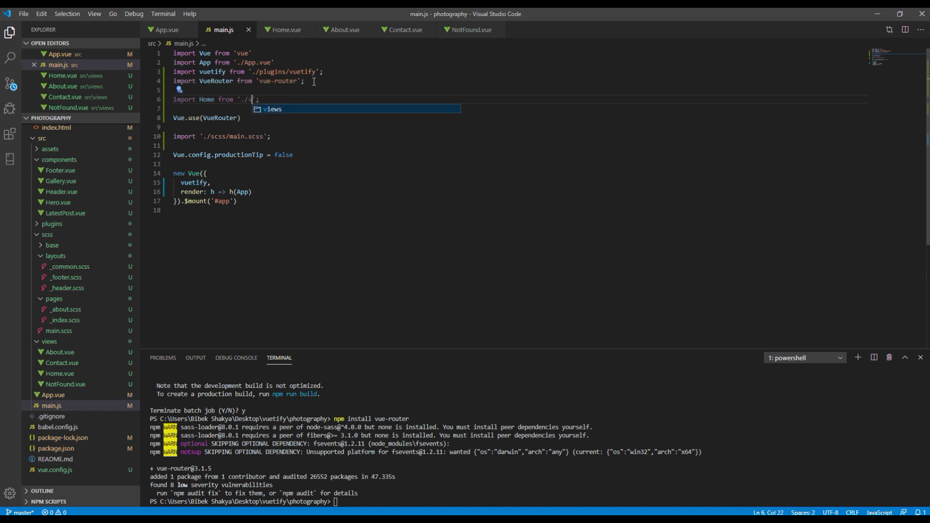
text(views)
key(Escape)
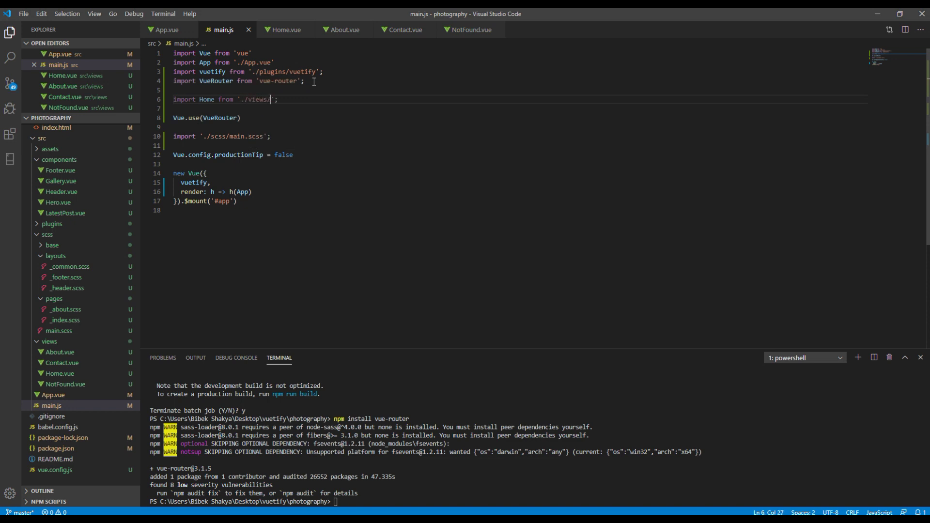
text(/Home)
key(End)
Step: Duplicate the Home import line into four copies
key(shift+Home)
key(ctrl+c)
key(End)
key(Return)
key(ctrl+v)
key(ctrl+v)
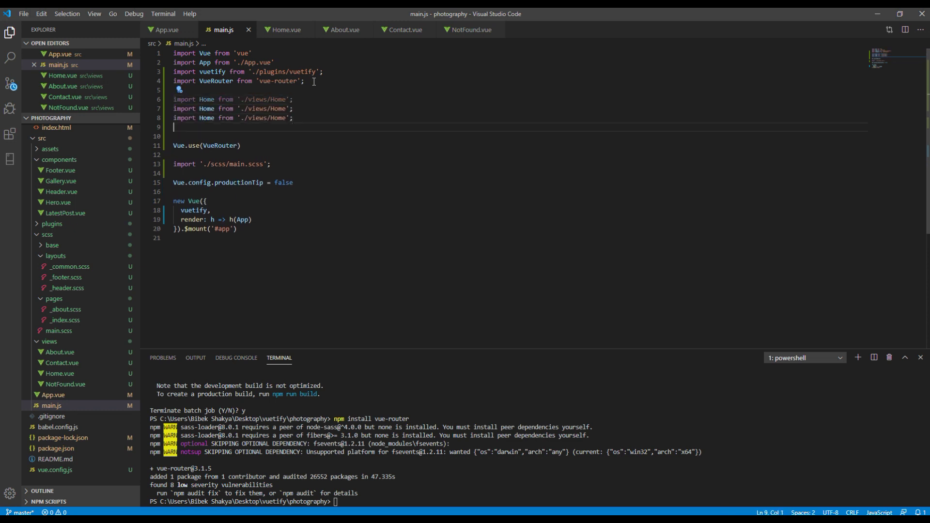
key(ctrl+v)
key(BackSpace)
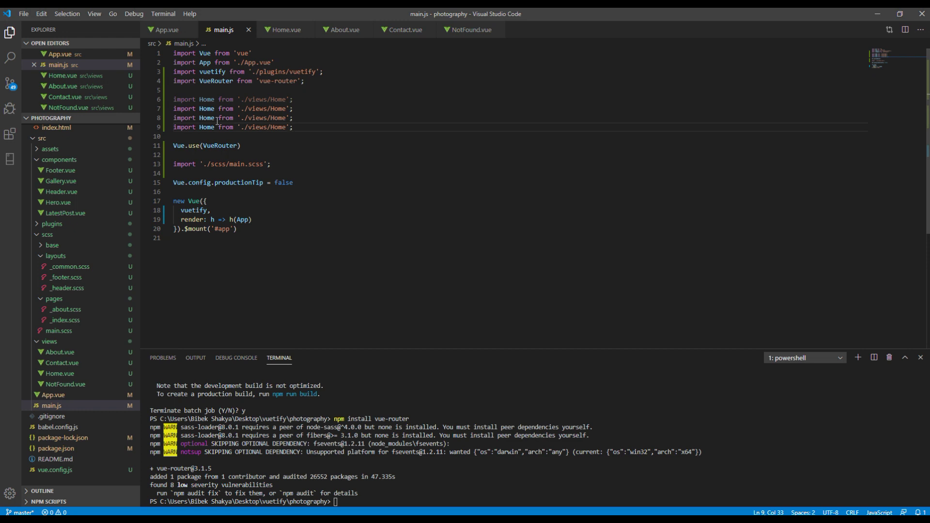
Step: Rename the second and third imports to About and Contact, names and paths
double_click(206, 108)
text(About)
double_click(209, 108)
double_click(275, 109)
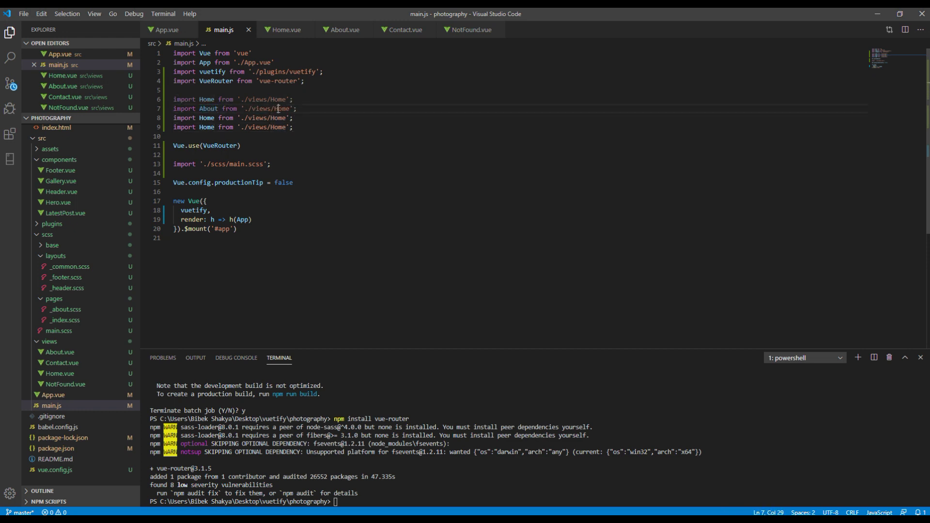
key(ctrl+v)
double_click(206, 118)
text(Contact)
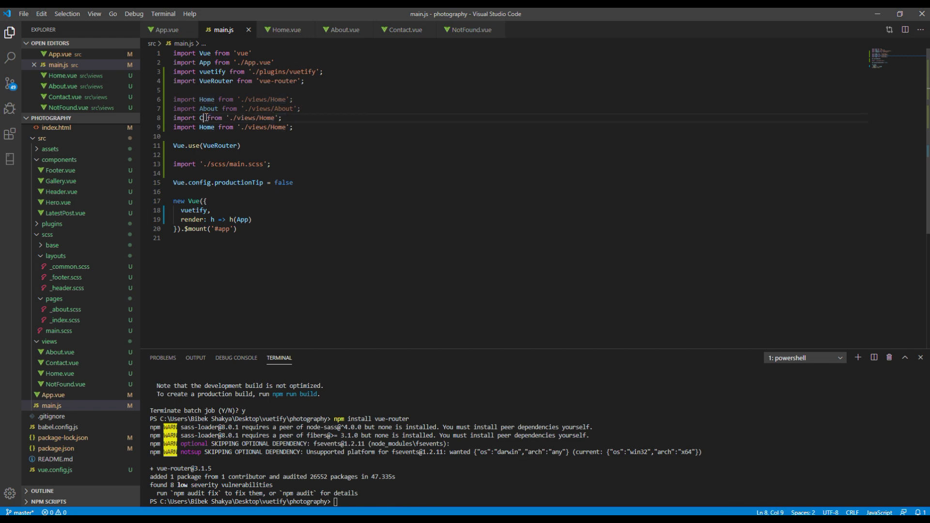
text(ontact)
double_click(213, 118)
key(ctrl+c)
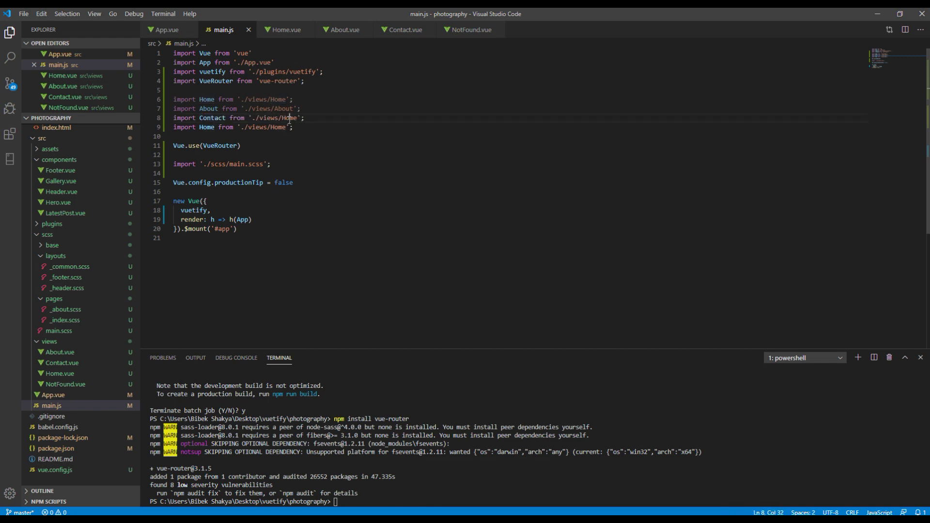
double_click(278, 117)
key(ctrl+v)
Step: Rename the fourth import to NotFound from './views/NotFound'
double_click(206, 127)
text(NotFound)
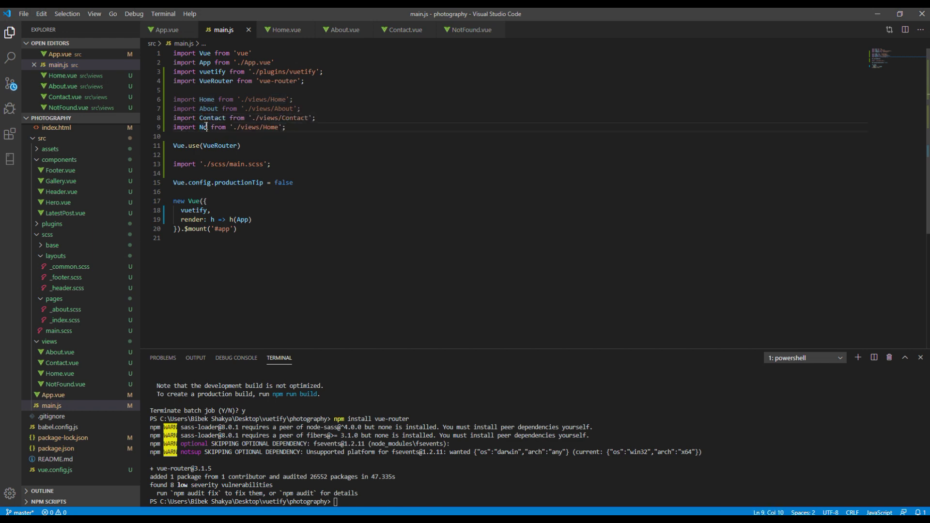
double_click(206, 127)
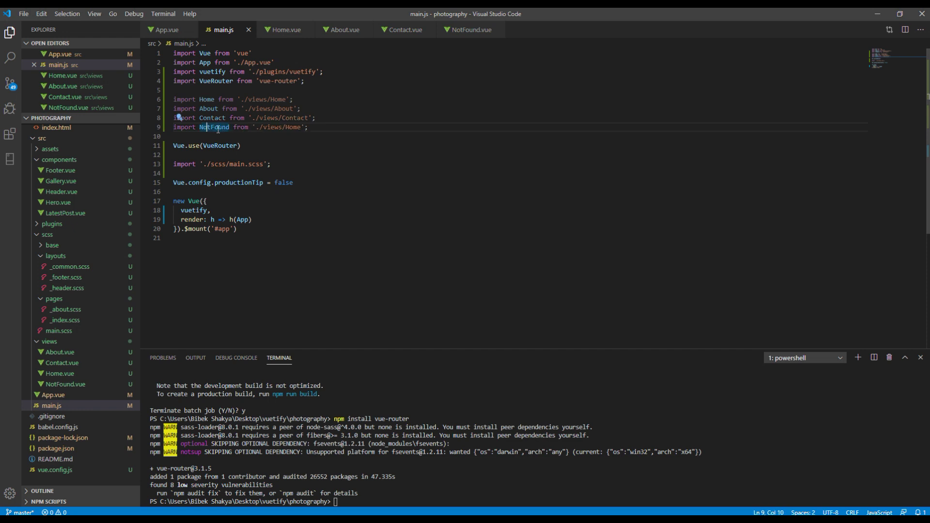
key(ctrl+c)
double_click(294, 127)
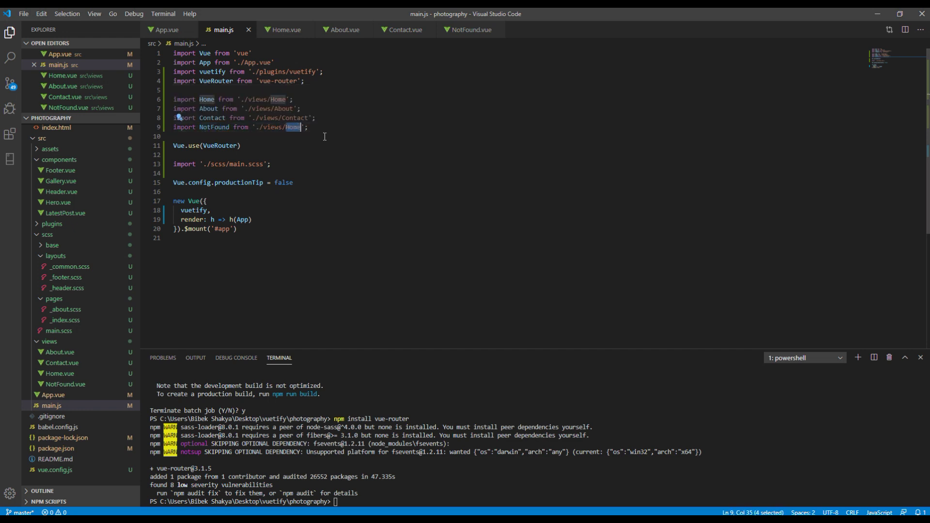
key(ctrl+v)
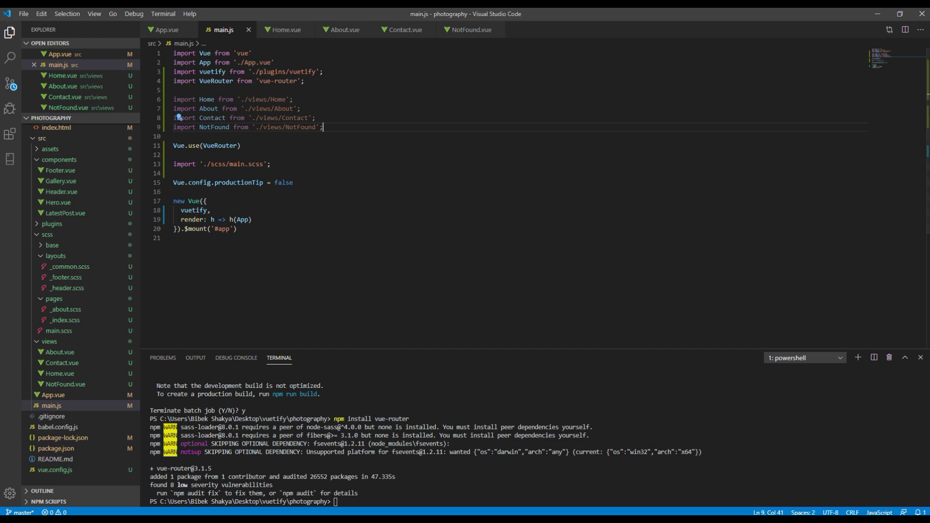
double_click(283, 182)
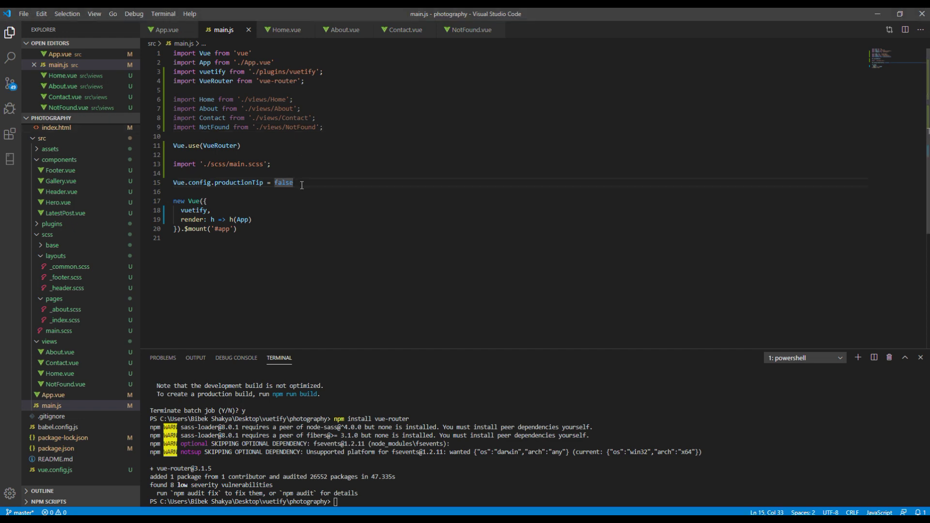
key(End)
key(Return)
key(Return)
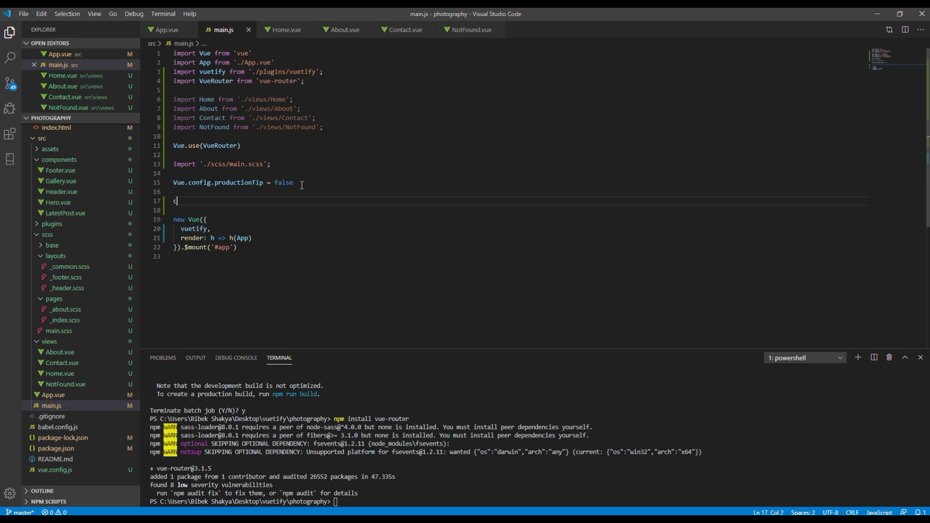
text(onst ro)
text(uter =)
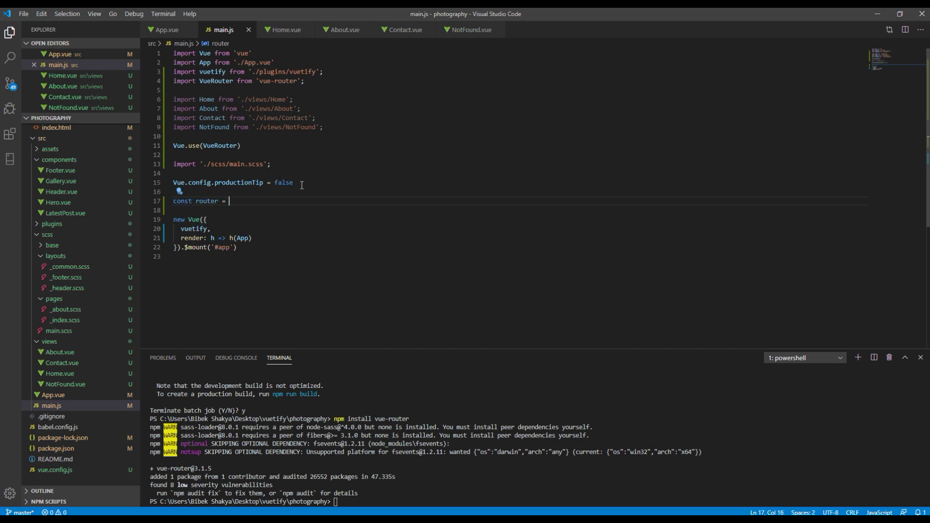
text( new Vue)
text(Router)
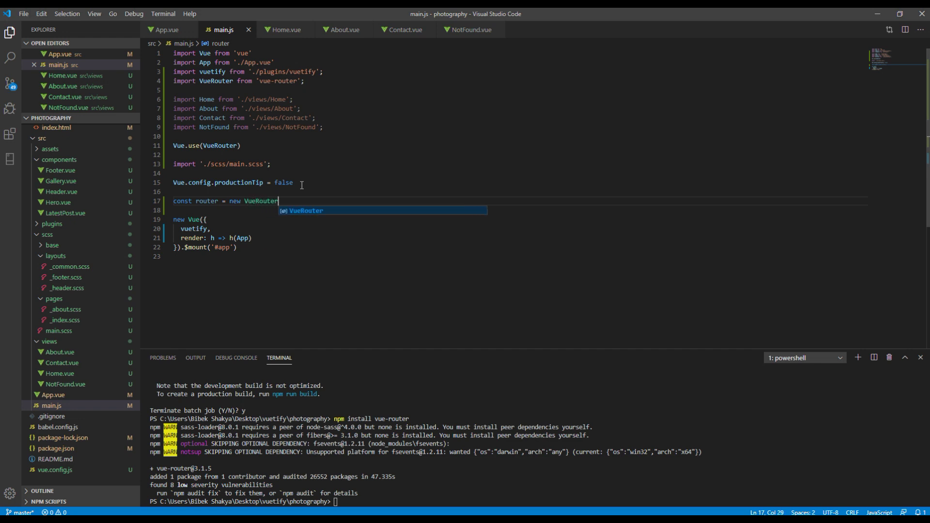
text(())
text({)
Step: Declare const router = new VueRouter({ routes: [] }) in main.js
key(Return)
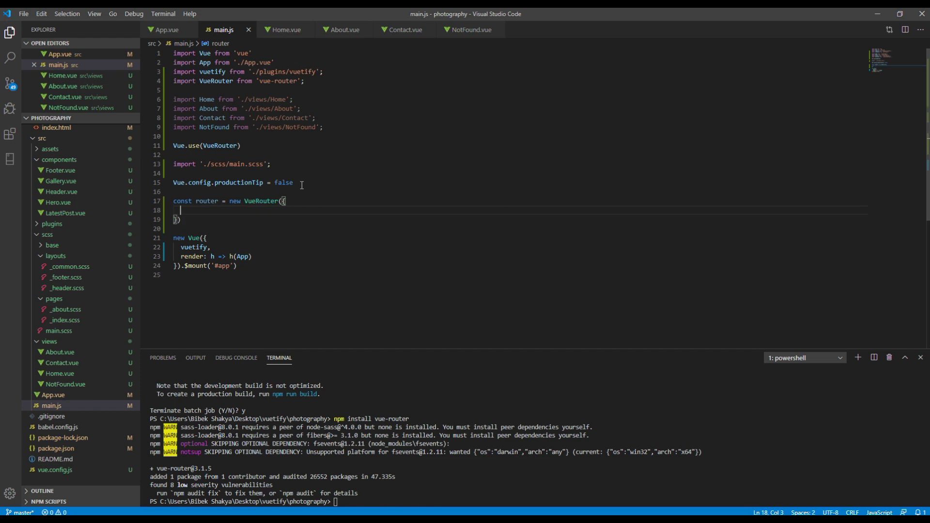
text(rou)
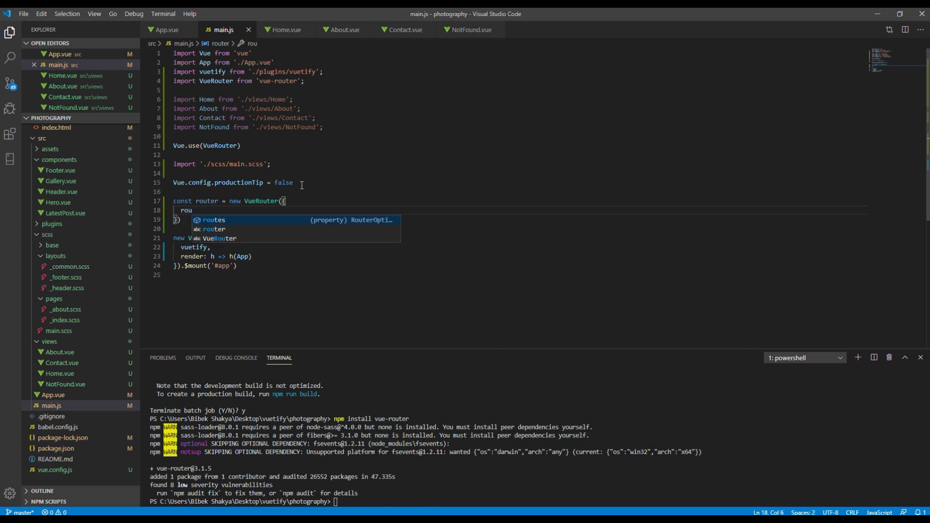
key(Tab)
text(:)
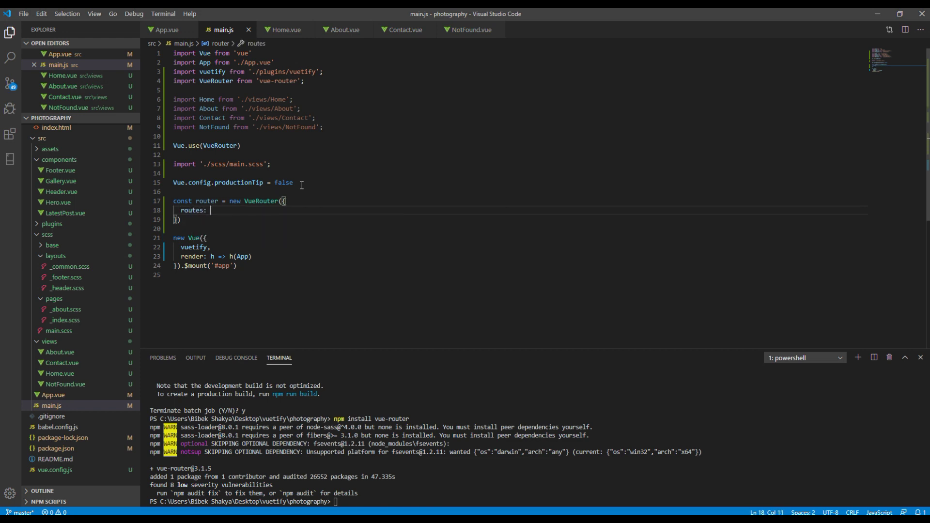
text( [)
key(Return)
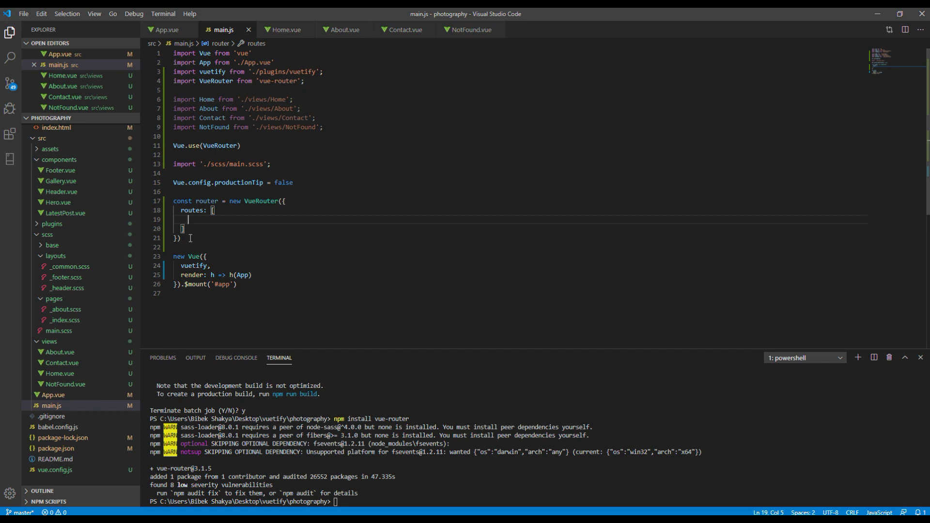
Step: Write the route { path: '/', component: Home } and duplicate it into four lines
double_click(190, 210)
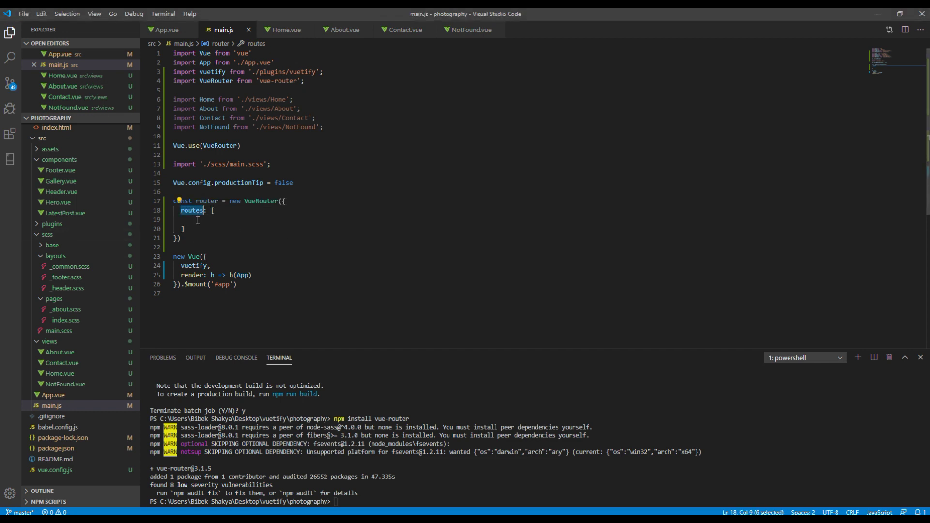
click(197, 220)
text({)
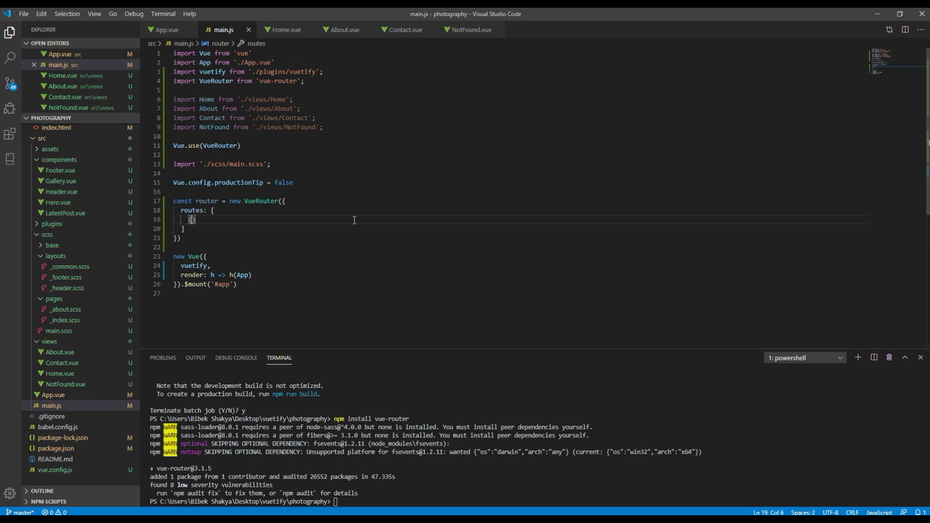
text( path )
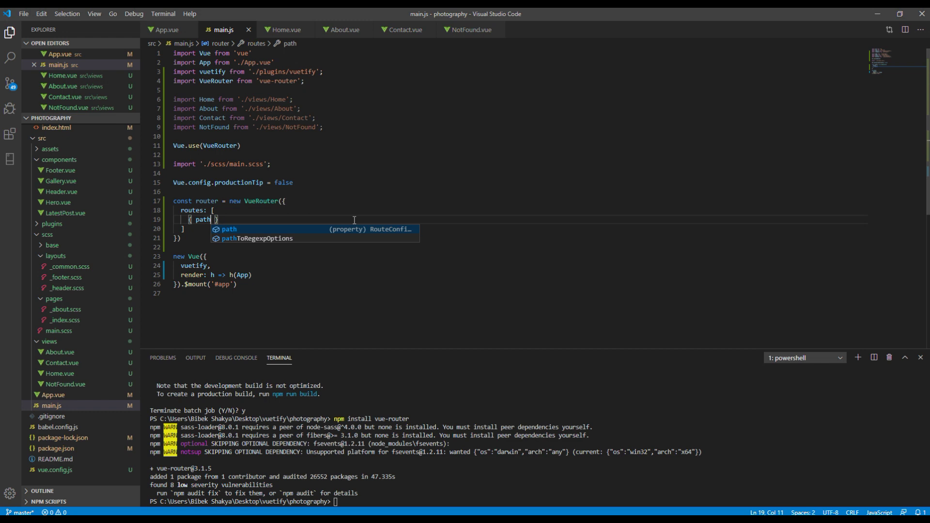
text(: '')
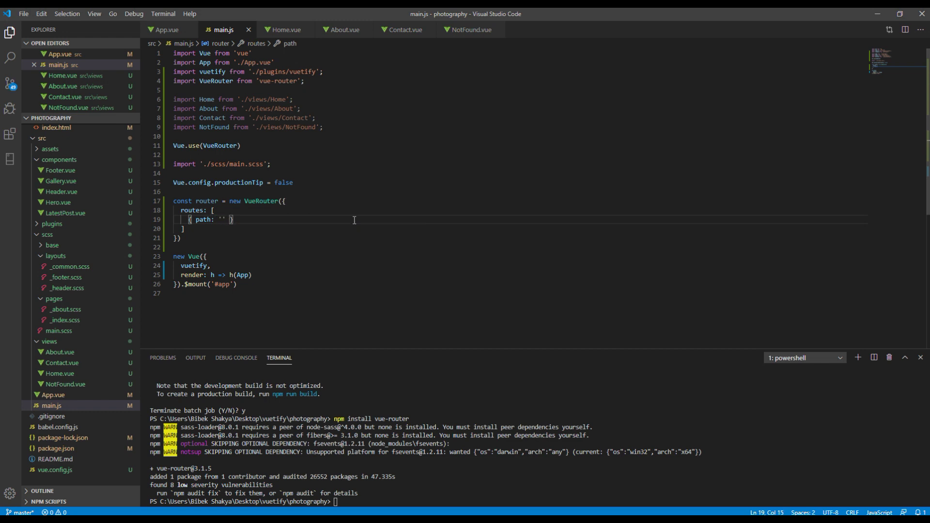
text(, component:)
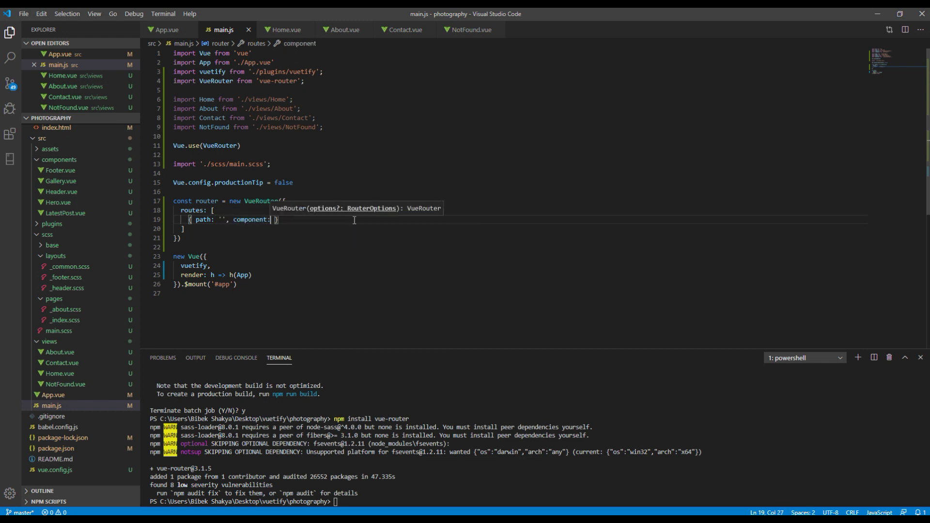
text( Hpo)
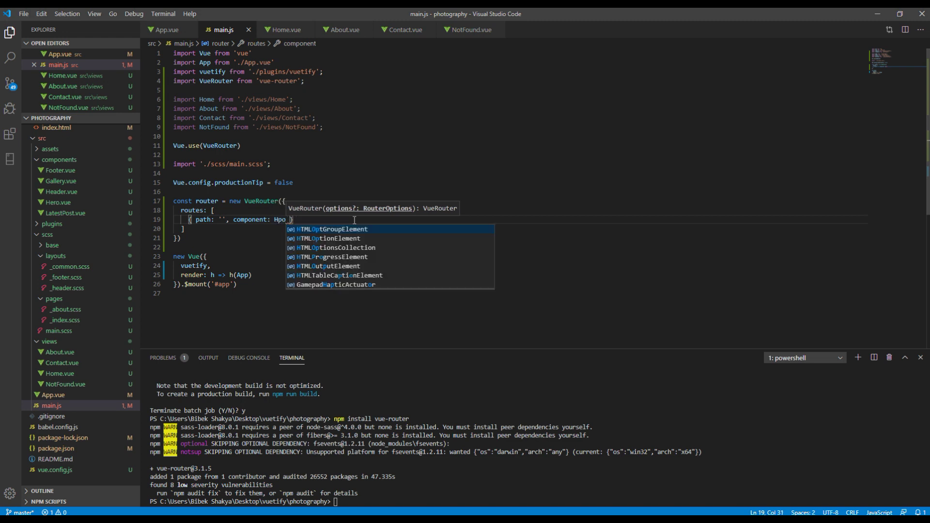
key(BackSpace)
key(BackSpace)
key(BackSpace)
text(Home)
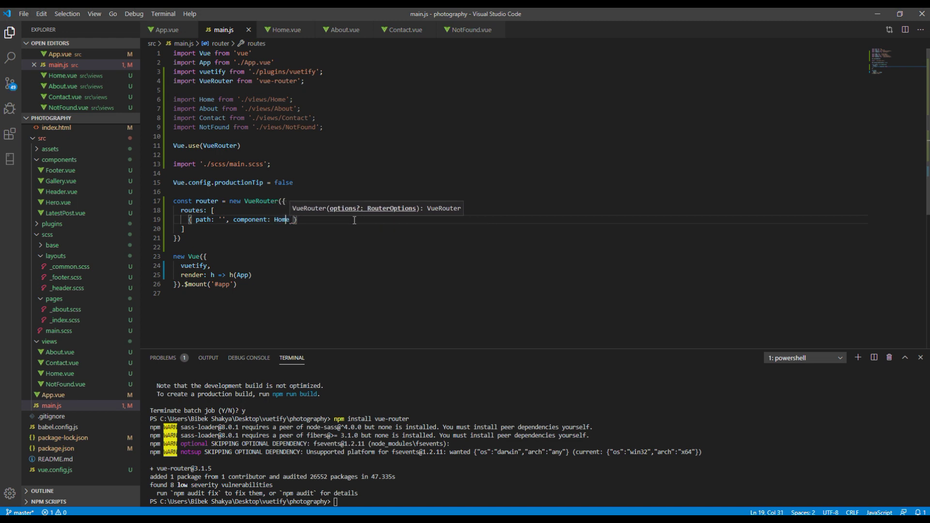
key(Left)
key(Left)
key(Left)
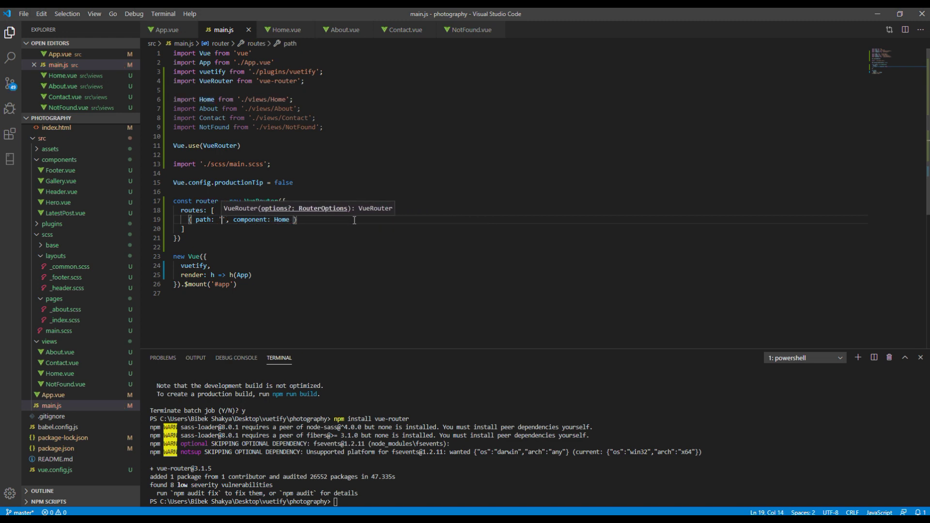
text(/)
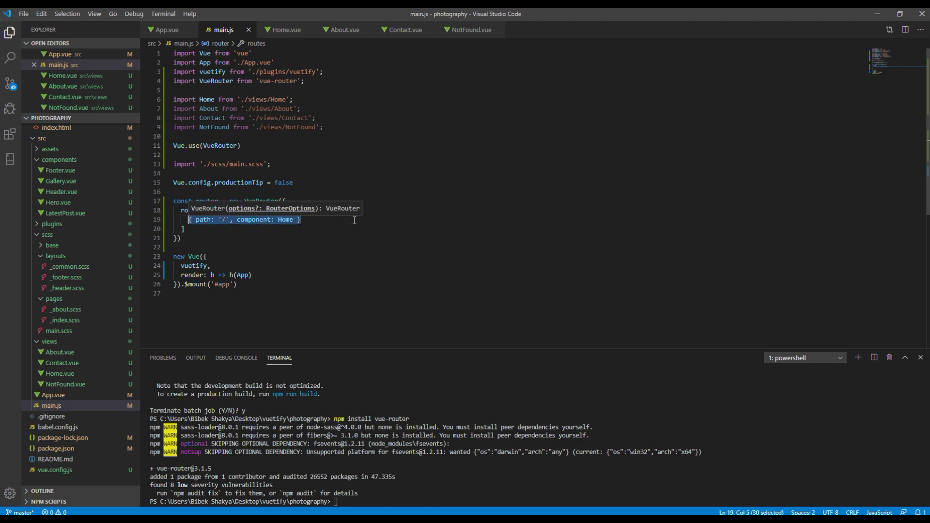
key(End)
text(,)
key(shift+alt+Down)
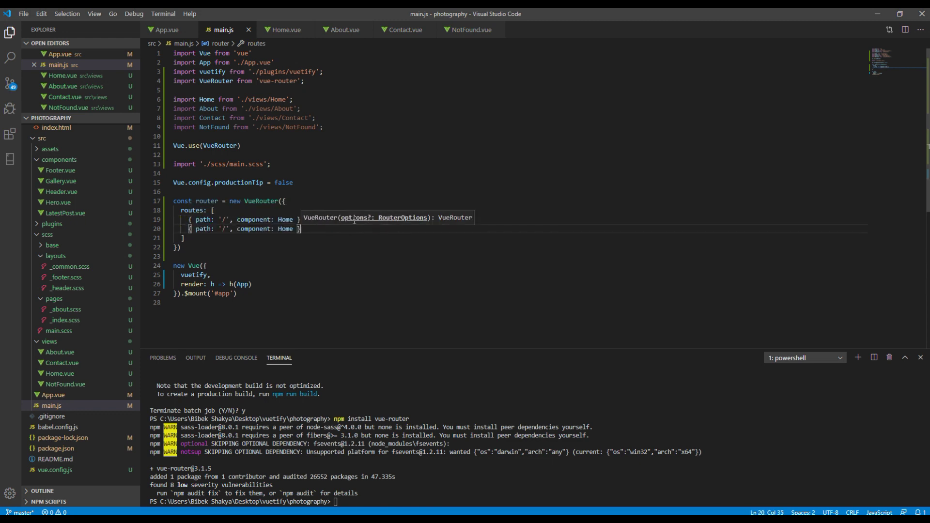
key(shift+alt+Down)
key(Return)
key(ctrl+z)
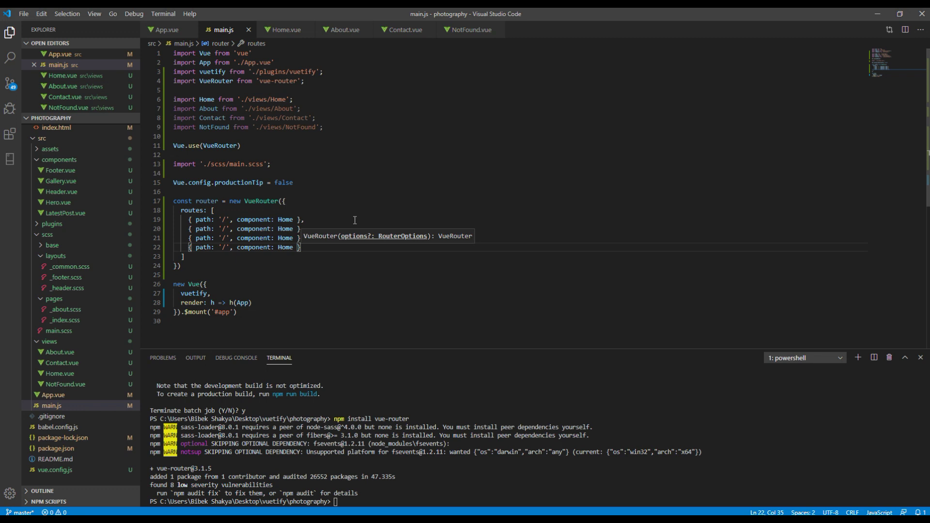
Step: Edit the copies into '/about' → About, '/contact' → Contact and '*' → NotFound
click(228, 229)
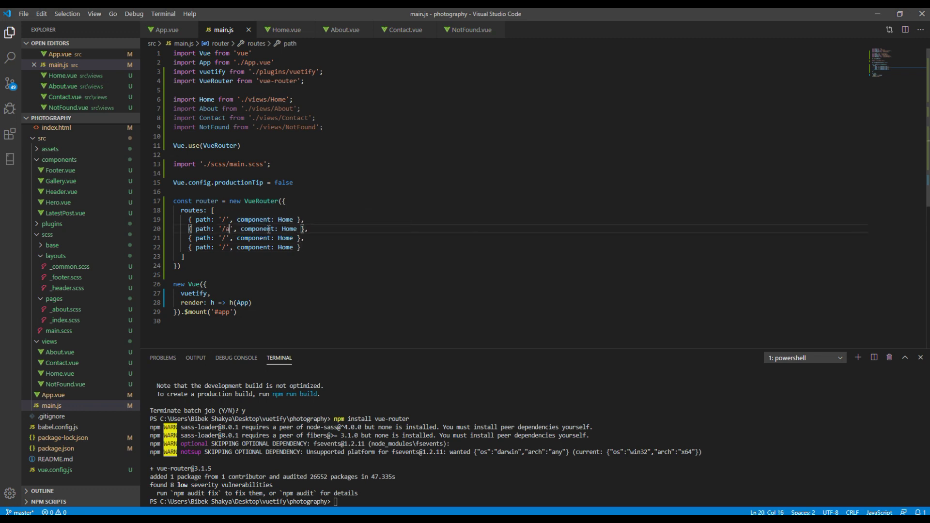
text(about)
double_click(303, 229)
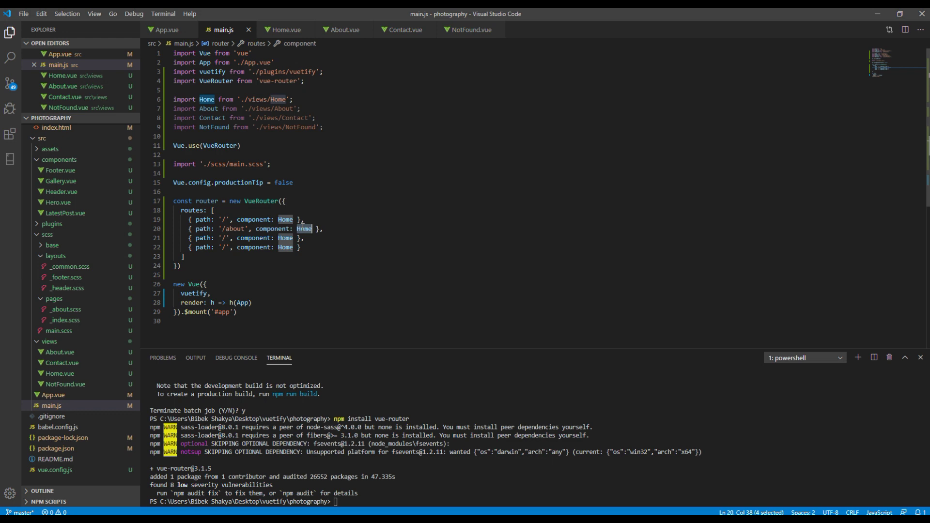
text(About)
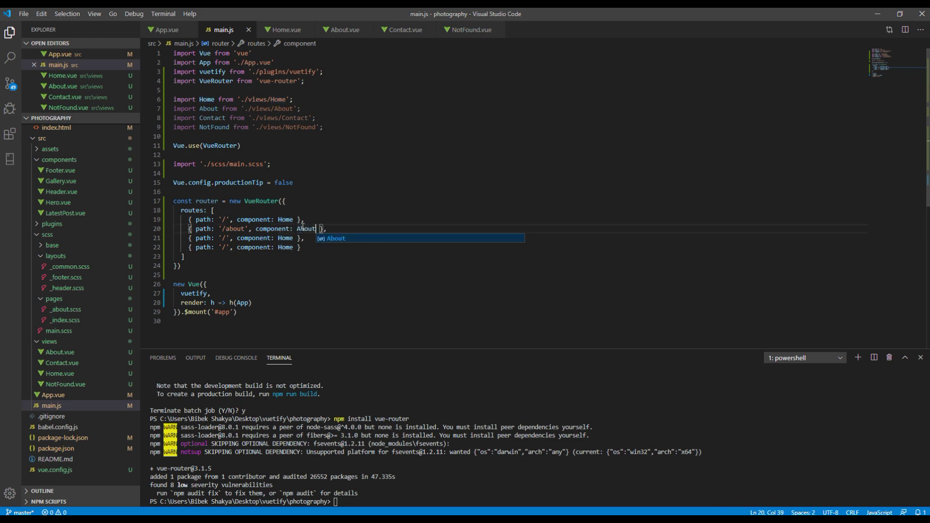
click(227, 239)
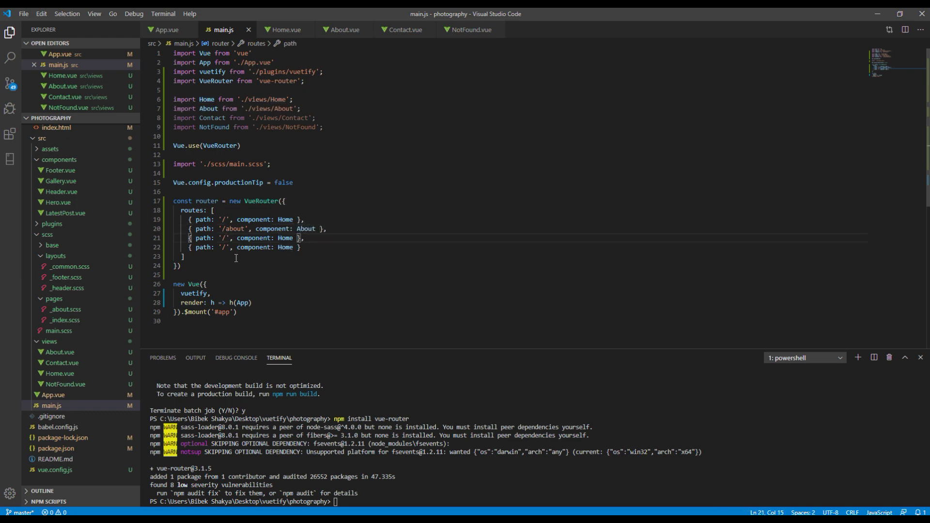
text(contact)
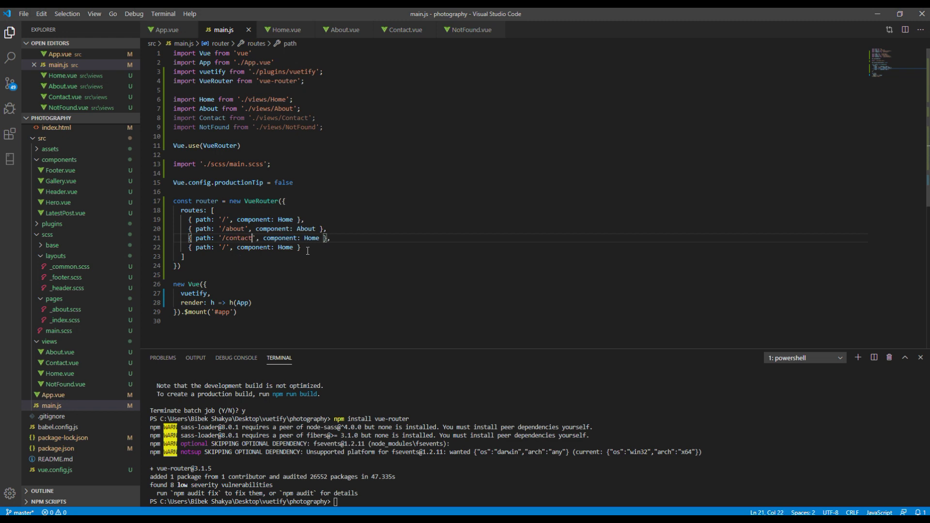
double_click(313, 239)
text(Contac)
text(t)
click(227, 247)
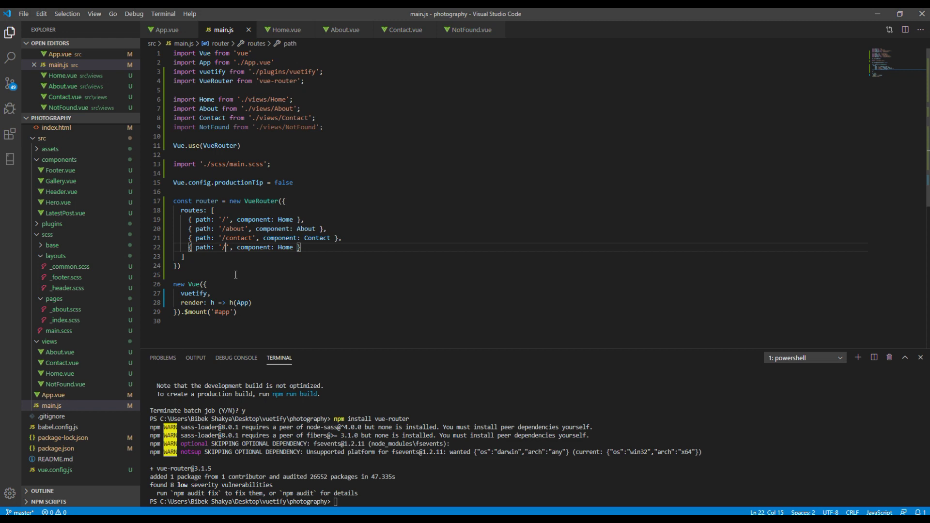
key(BackSpace)
text(*)
double_click(287, 248)
text(NotFound)
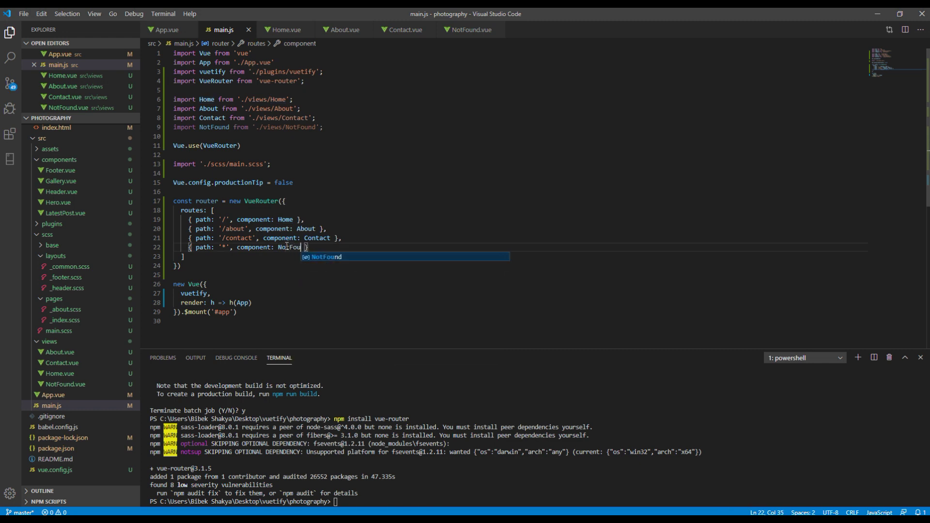
key(Escape)
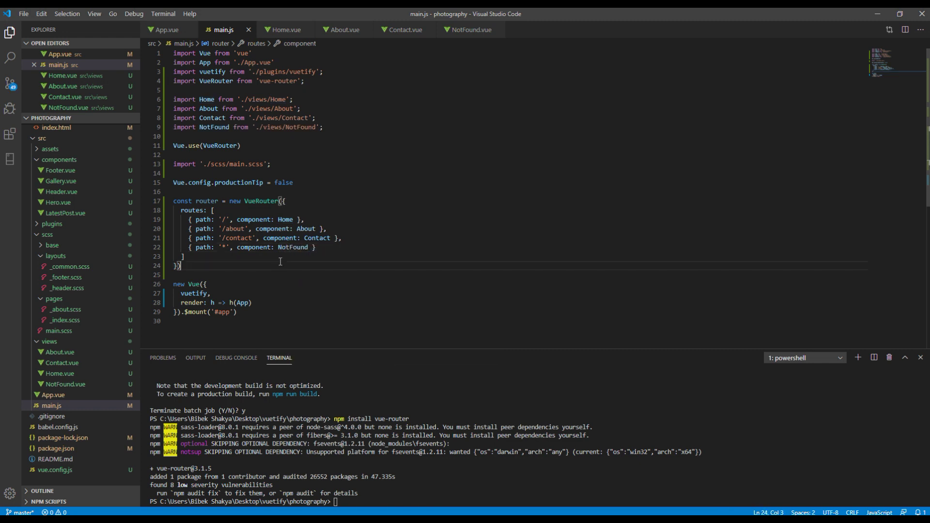
click(276, 266)
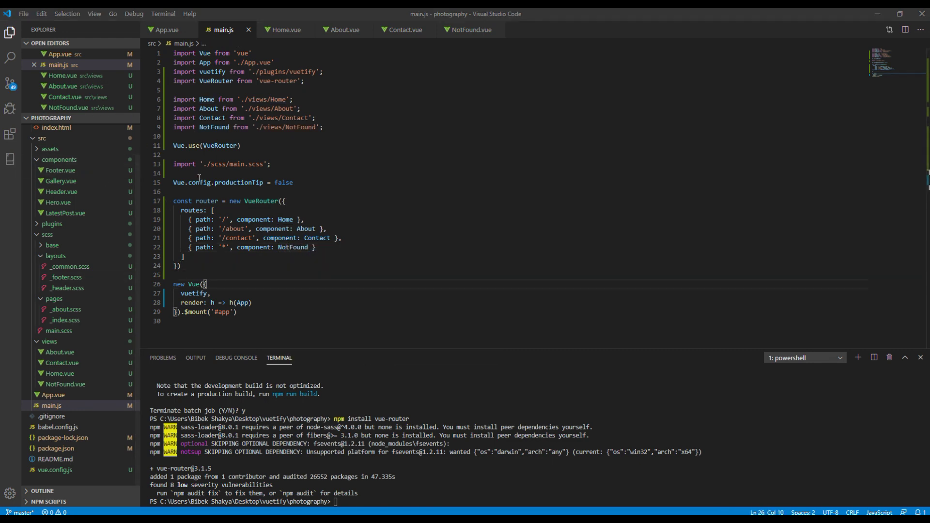
Step: Add the router constant to the new Vue instance's options in main.js, alongside vuetify
double_click(208, 201)
key(ctrl+c)
click(216, 283)
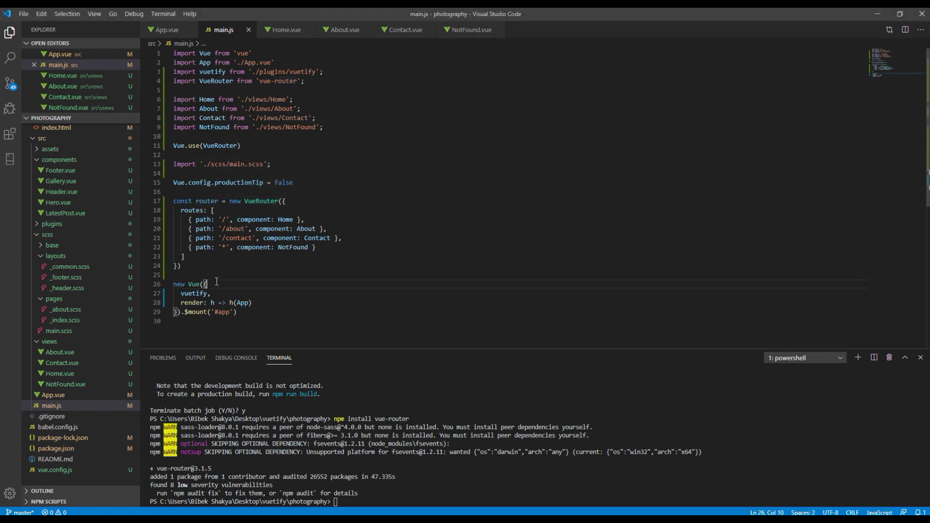
key(Return)
key(ctrl+v)
text(,)
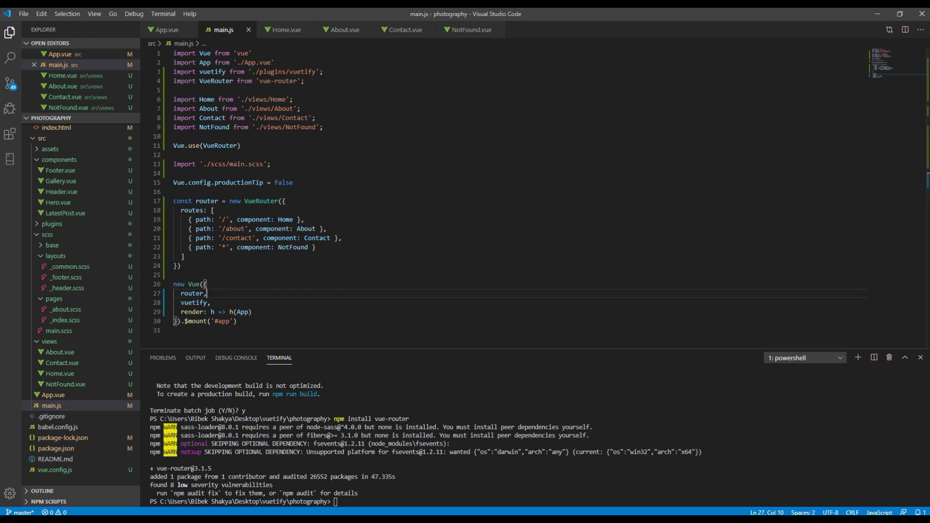
Step: Replace App.vue's <v-content> block holding Hero, Gallery and LatestPost with <router-view></router-view>
click(170, 30)
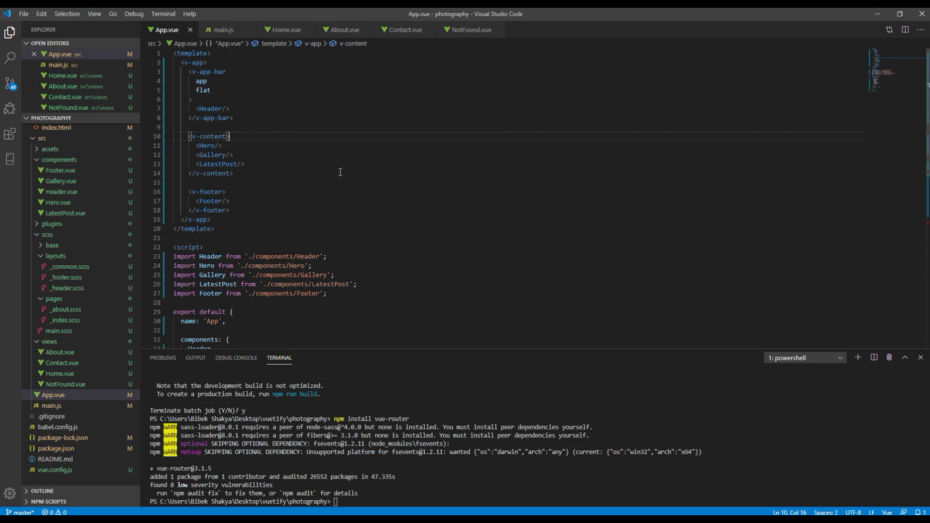
double_click(212, 109)
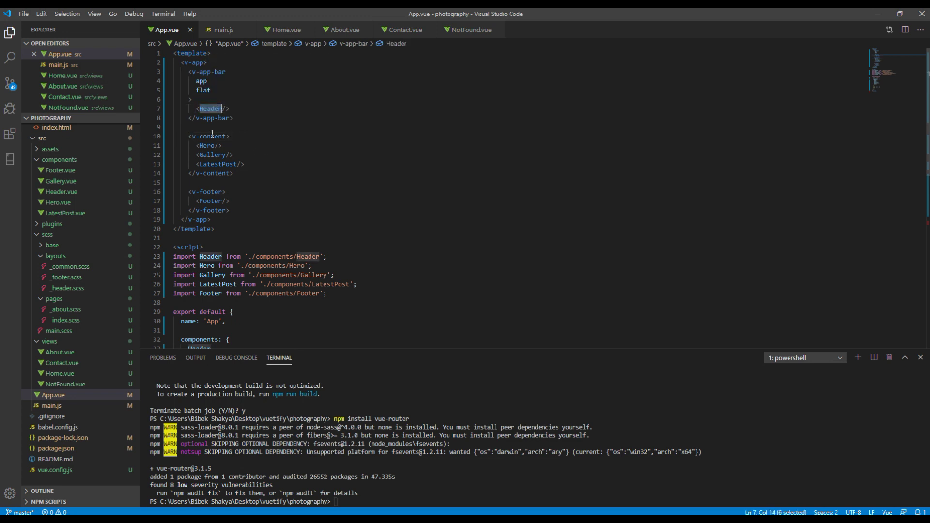
double_click(209, 201)
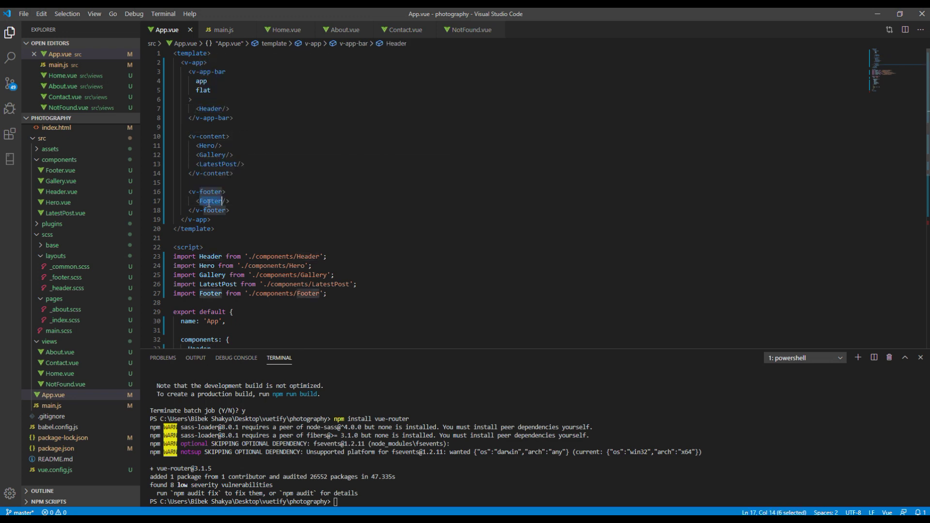
click(328, 219)
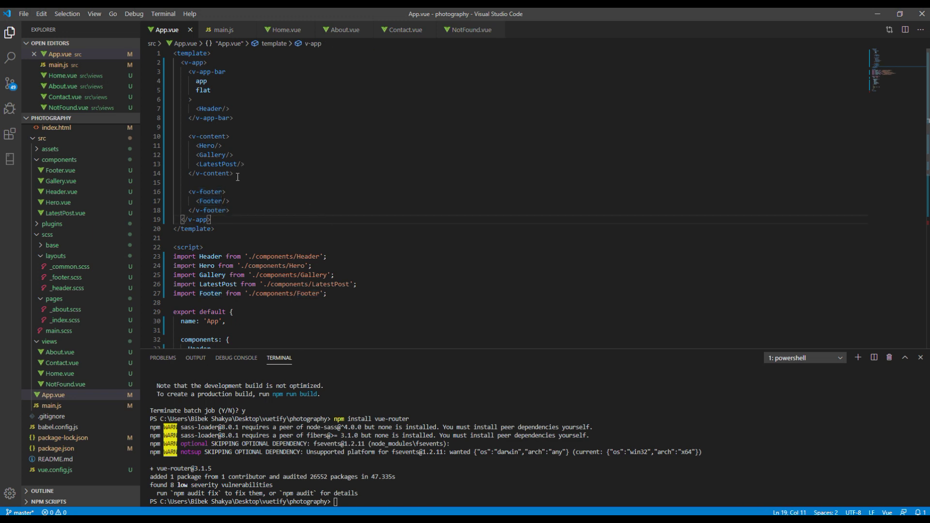
drag(234, 173, 189, 137)
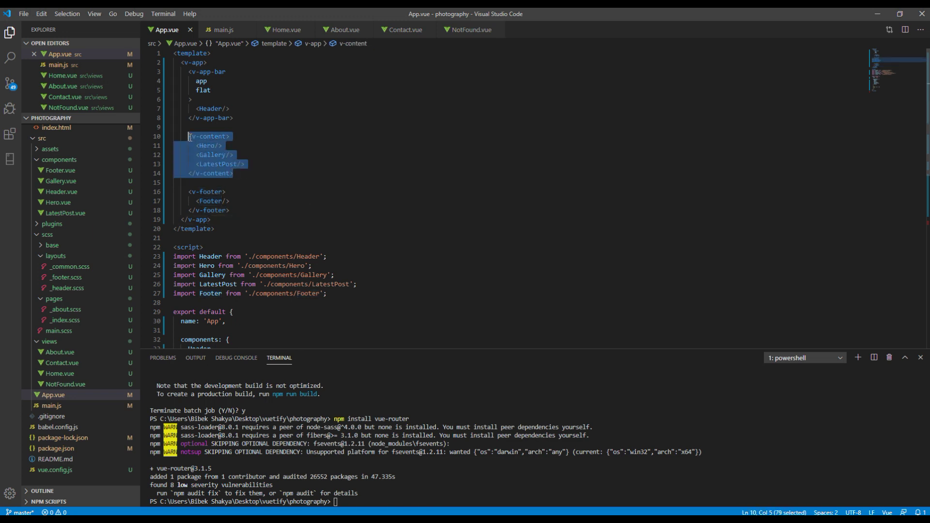
text(<router)
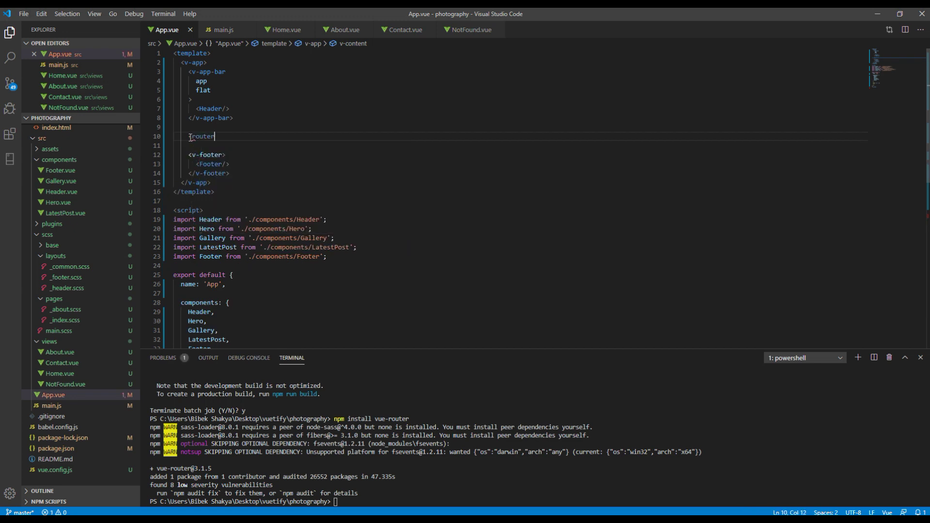
text(-view)
text(>)
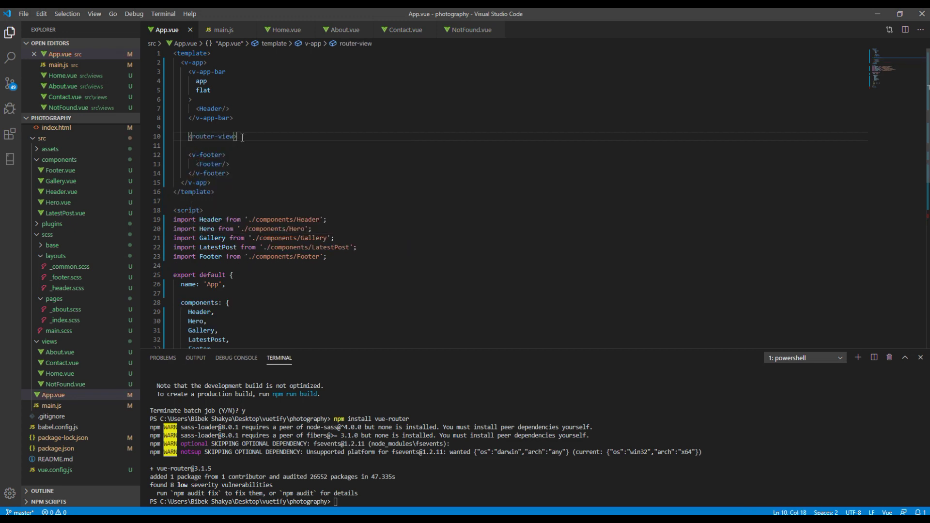
text(</)
key(Return)
drag(195, 136, 294, 138)
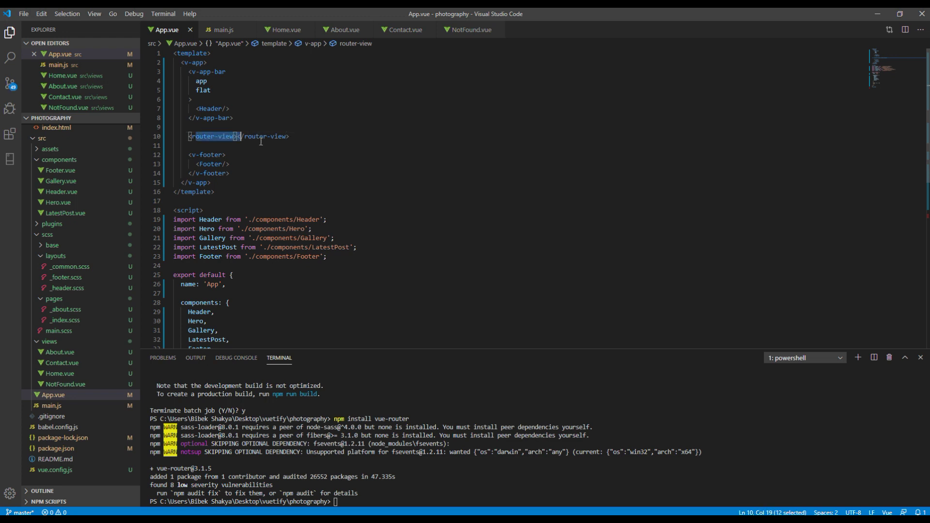
click(294, 139)
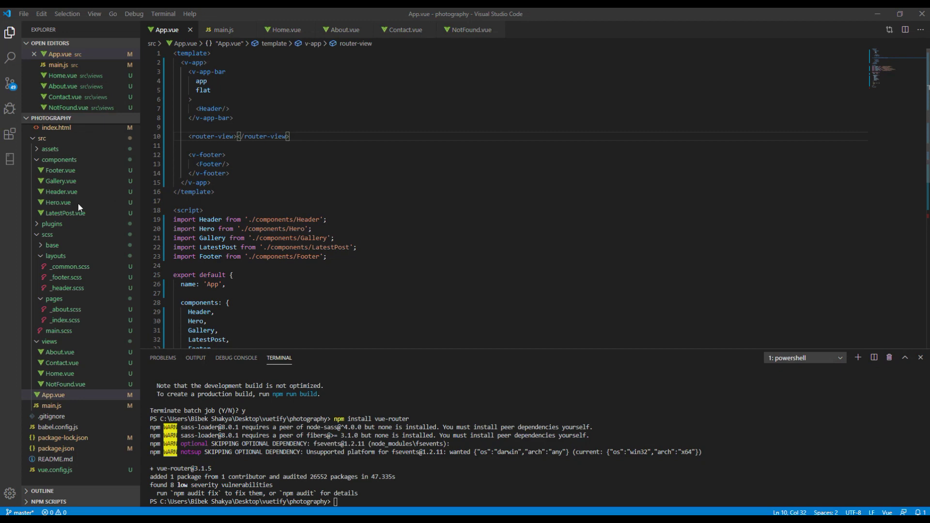
mouse_move(61, 191)
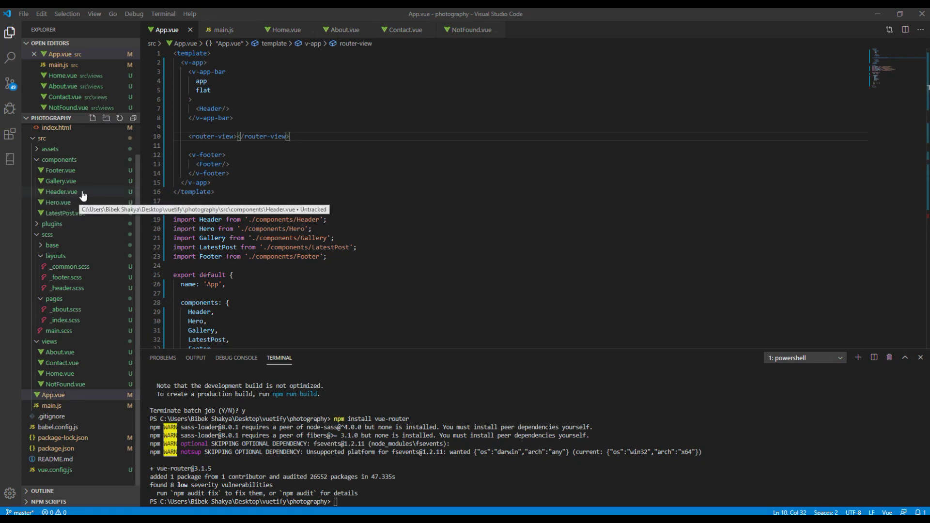
Step: Wrap the Home button label in Header.vue in a router-link to '/'
click(82, 193)
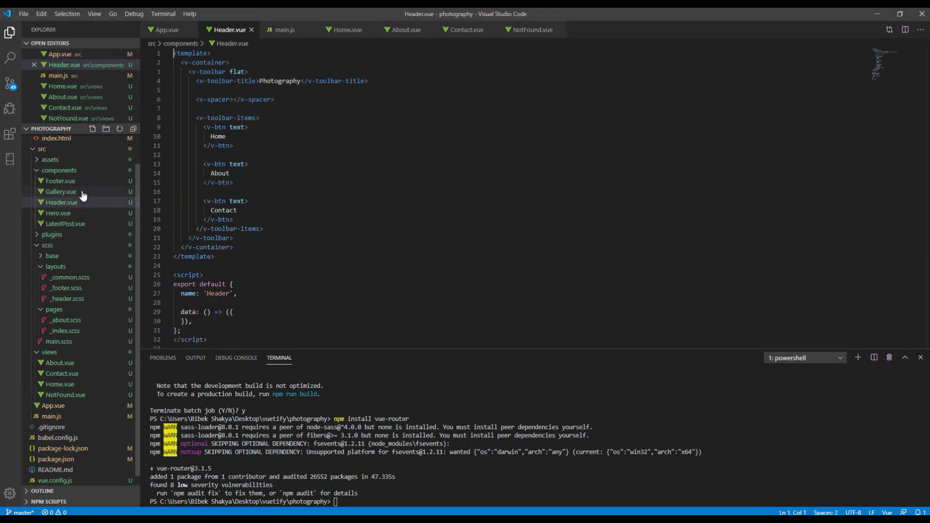
click(210, 136)
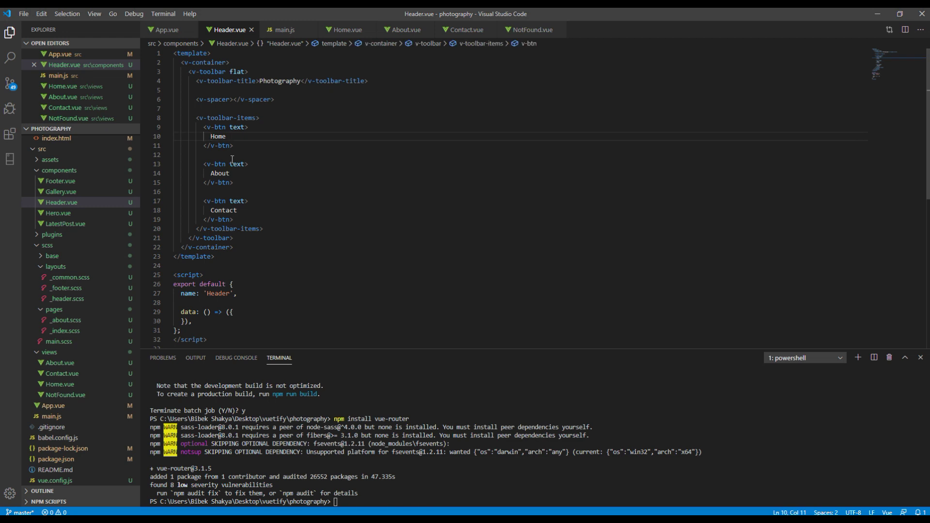
text(<router)
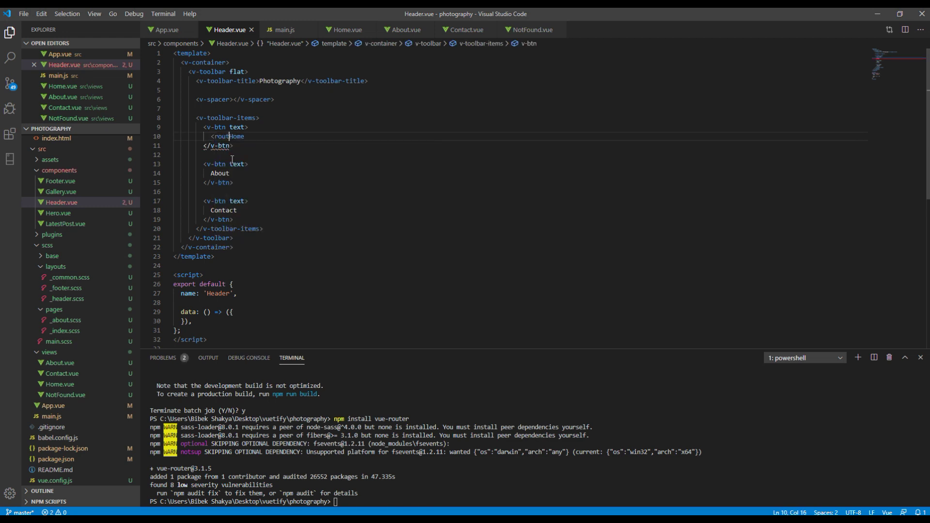
text(link)
text( to=)
text("">)
key(End)
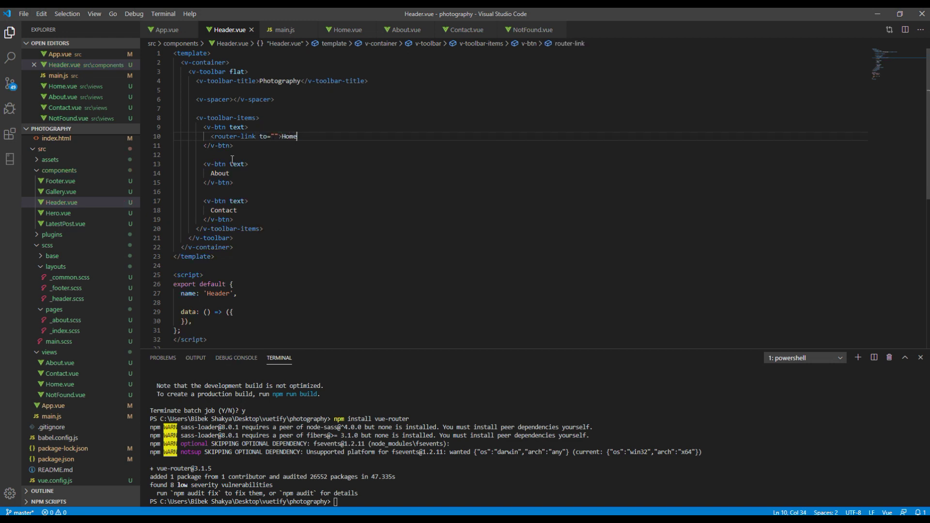
text(</)
key(Return)
click(275, 135)
text(/)
Step: Copy the opening router-link tag before the About and Contact labels
drag(284, 136, 211, 137)
key(ctrl+c)
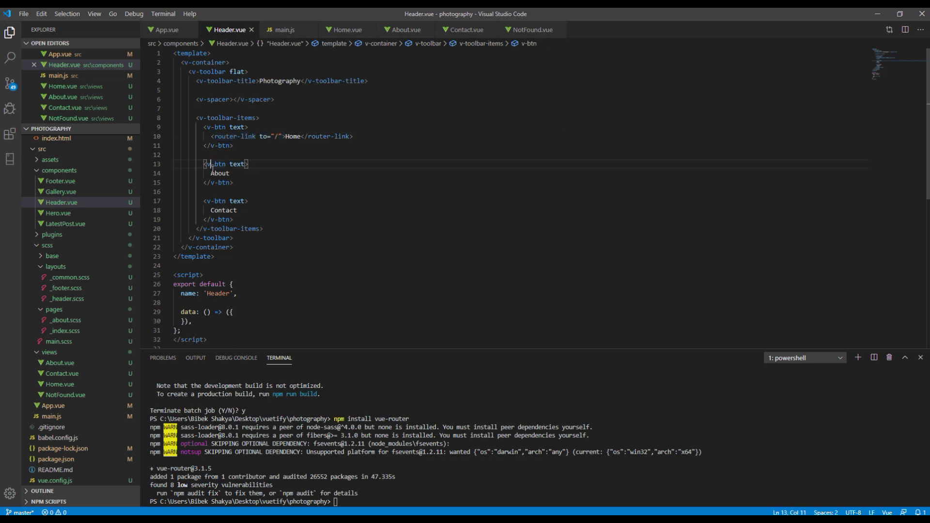
click(210, 173)
key(ctrl+v)
click(211, 210)
key(ctrl+v)
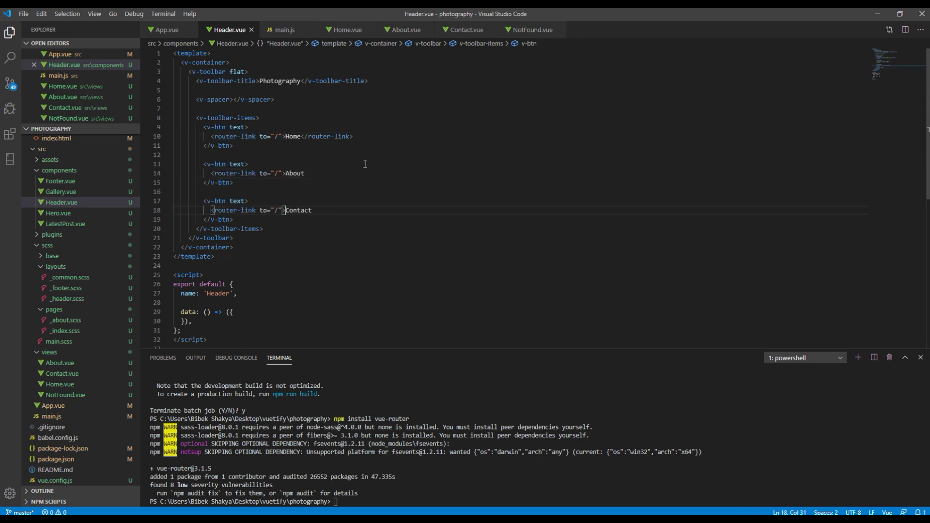
Step: Close the About and Contact router-links and set their paths to /about and /contact
drag(353, 137, 305, 137)
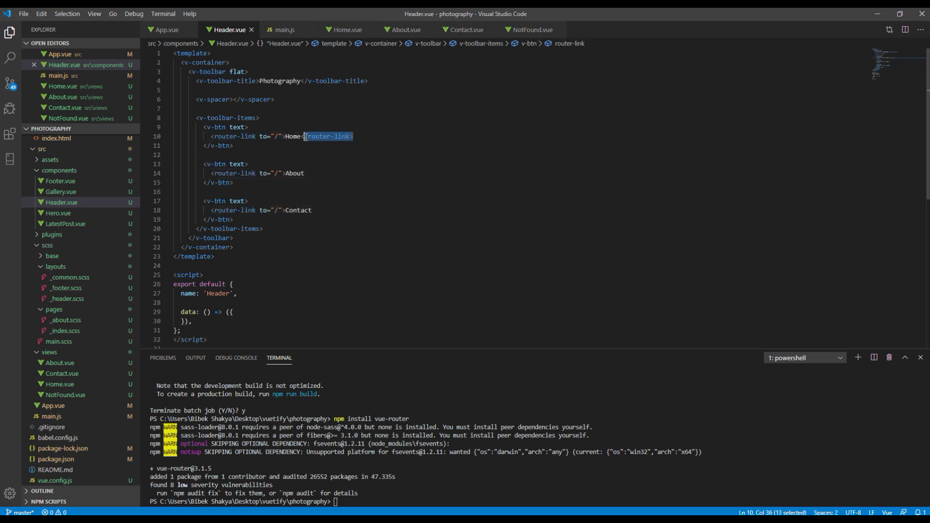
key(ctrl+c)
click(304, 173)
key(ctrl+v)
click(313, 210)
key(ctrl+v)
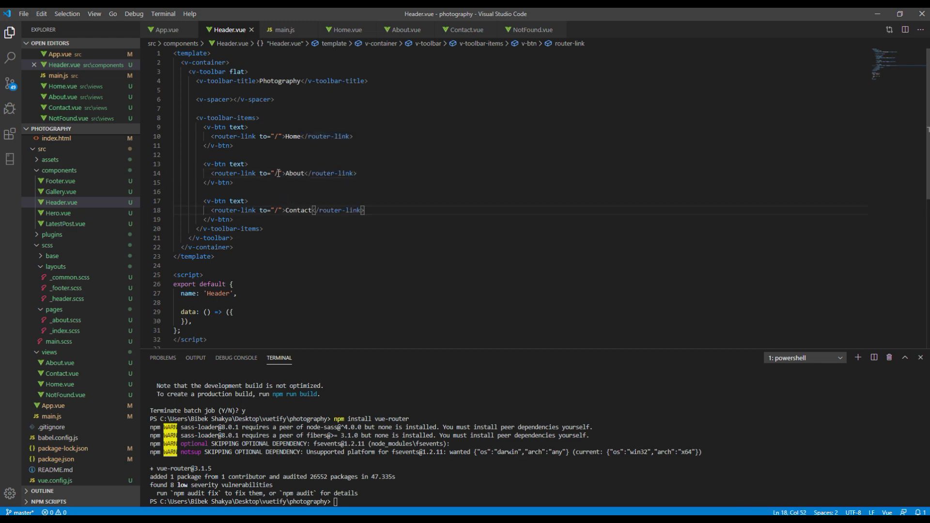
click(278, 173)
text(about)
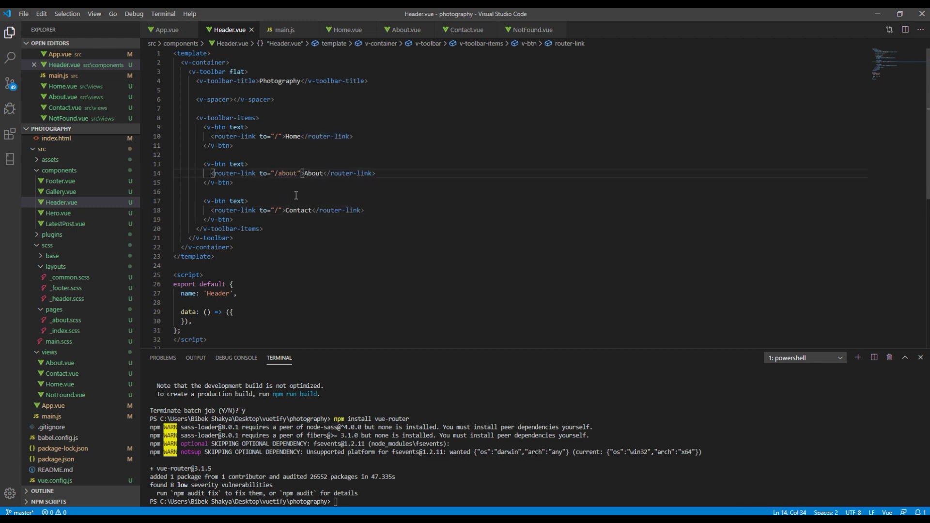
click(277, 210)
text(contact)
click(318, 237)
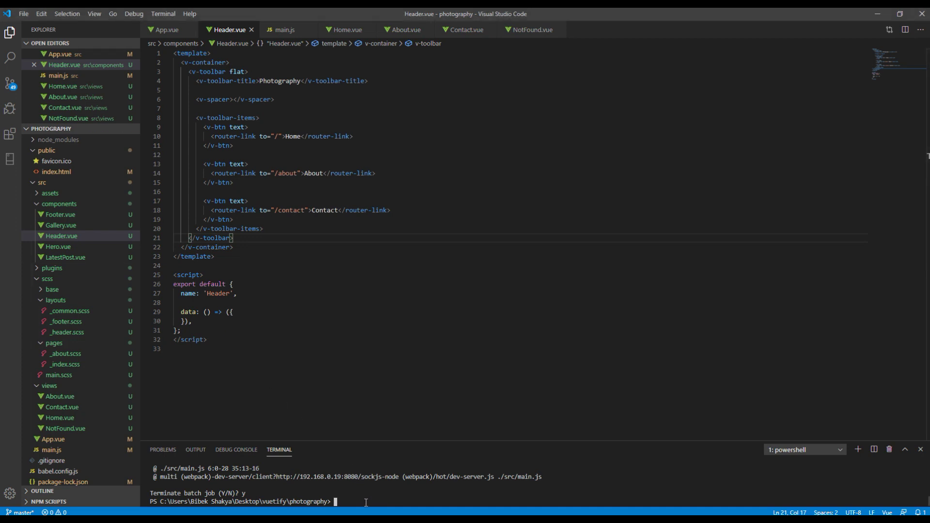
text(npm run serve)
Step: Run npm run serve in the integrated terminal to restart the development server
key(Return)
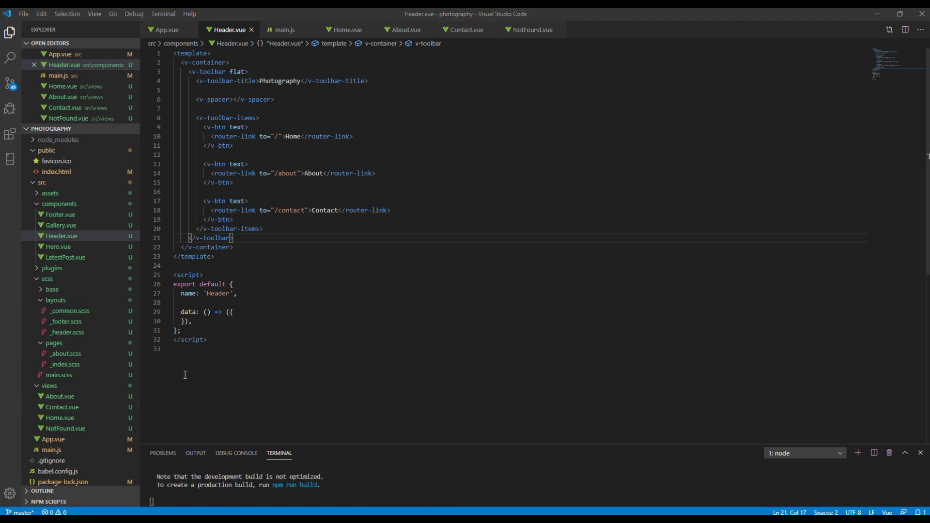
Step: Open the locally served photography site in Chrome and visit its Home and About pages
click(139, 494)
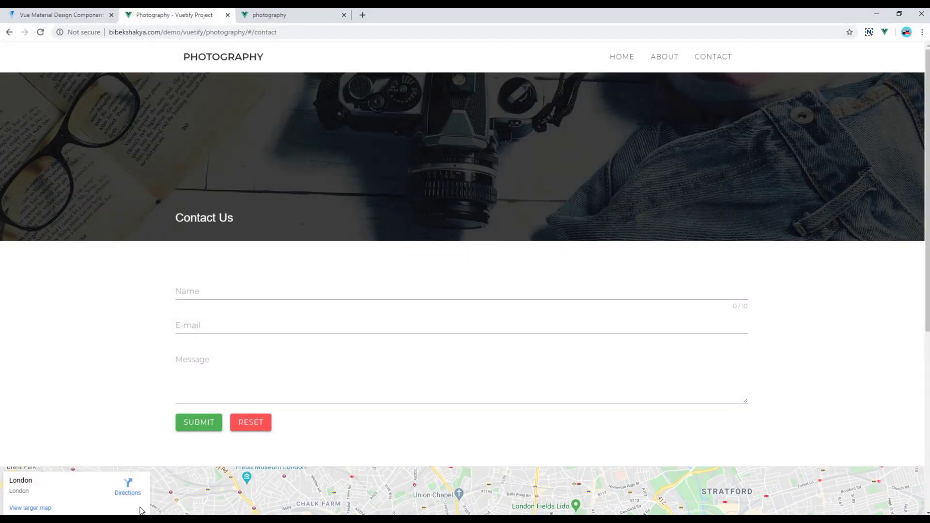
click(281, 17)
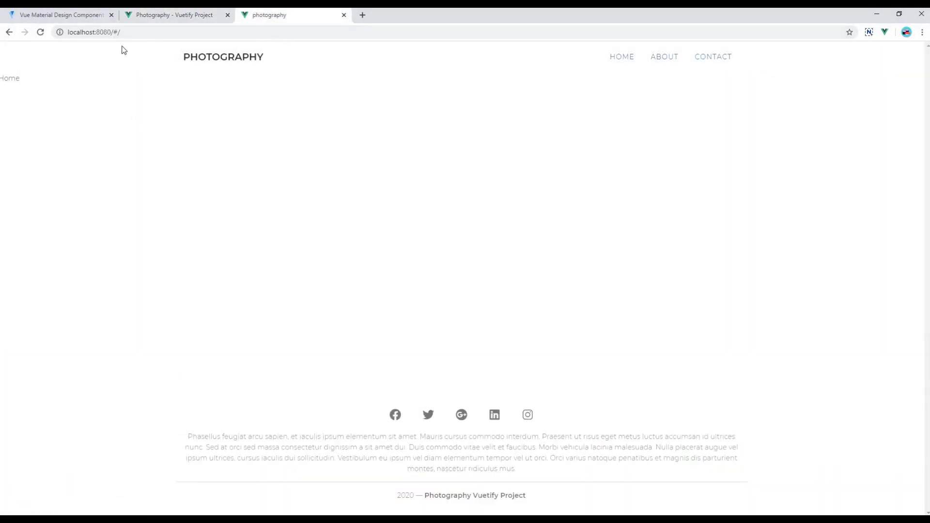
drag(21, 79, 8, 78)
click(664, 59)
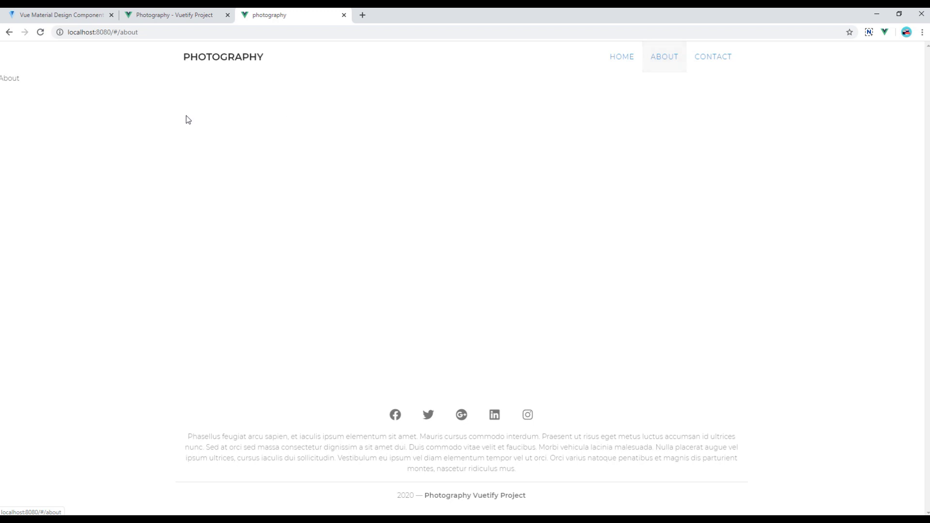
drag(21, 79, 3, 78)
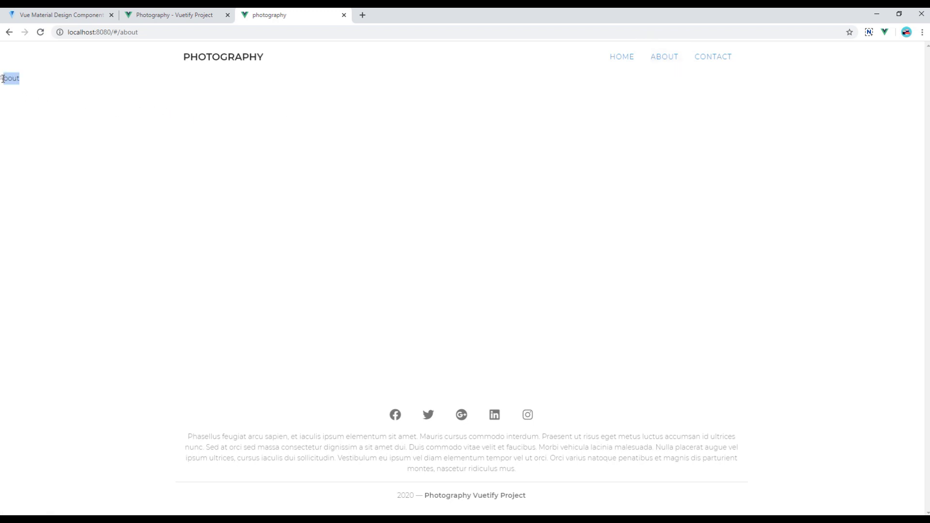
Step: Visit the Contact page and check its text, then check the Home page's text
click(715, 59)
double_click(15, 79)
click(623, 57)
double_click(11, 78)
Step: Delete App.vue's Hero, Gallery and LatestPost import lines and save the file
key(alt+Tab)
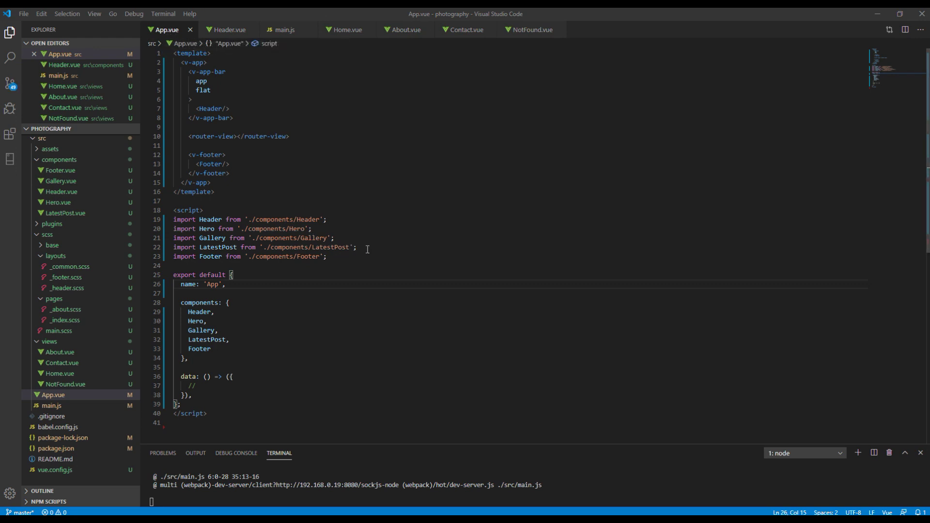
drag(357, 248, 148, 228)
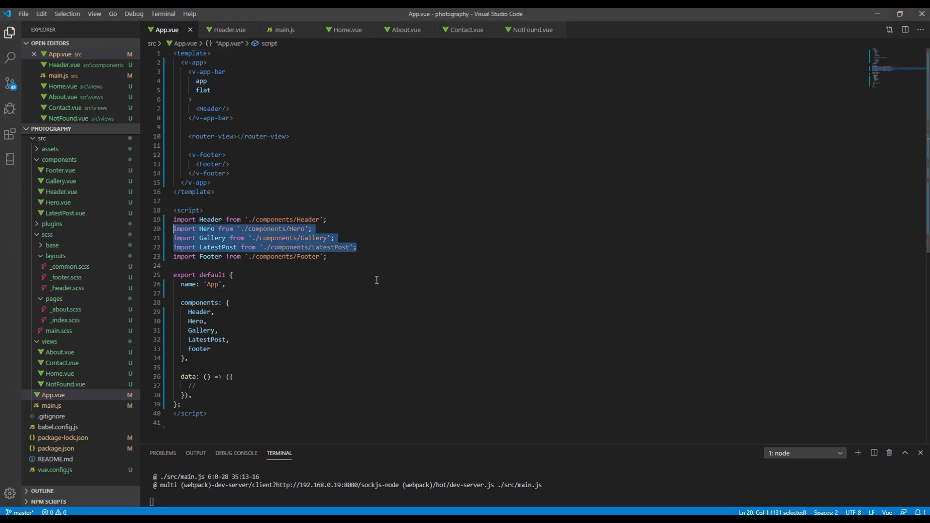
key(BackSpace)
key(BackSpace)
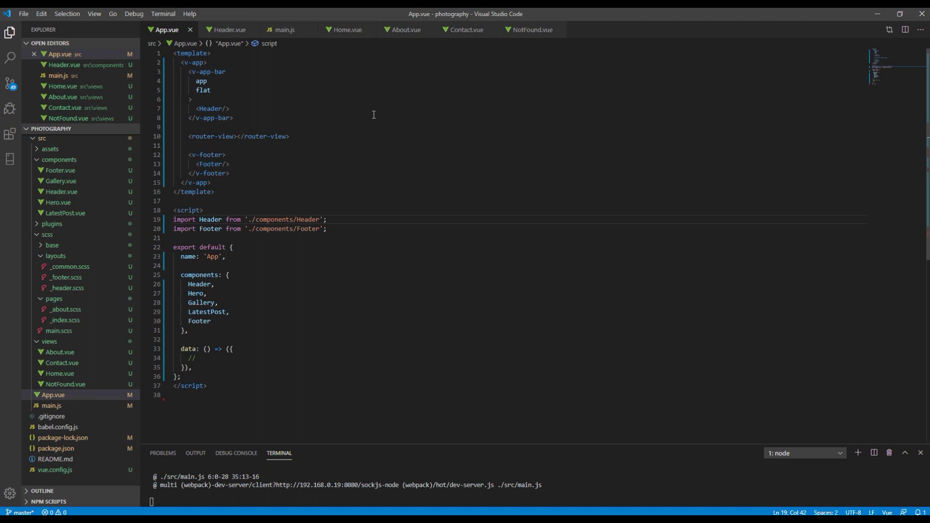
key(ctrl+s)
Step: Paste the Hero, Gallery and LatestPost imports into Home.vue and correct their ../ paths
click(347, 30)
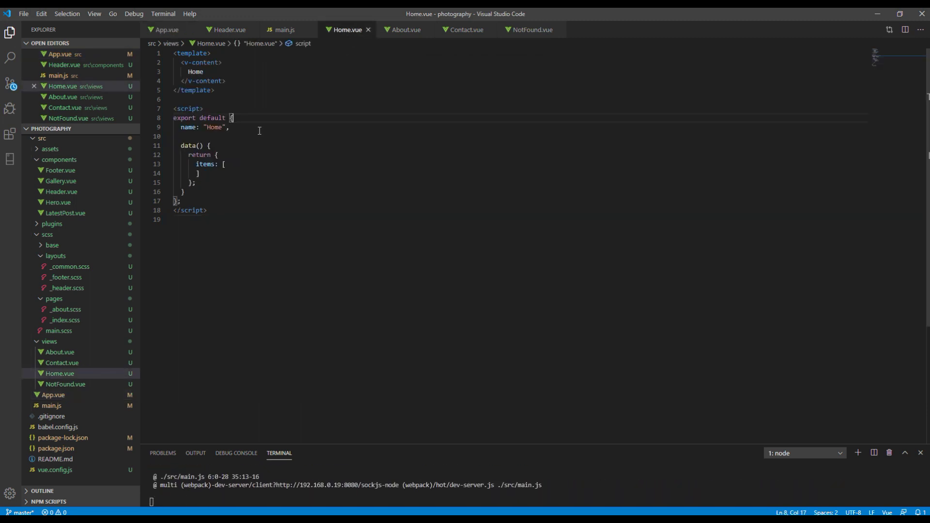
click(211, 108)
key(Return)
key(ctrl+v)
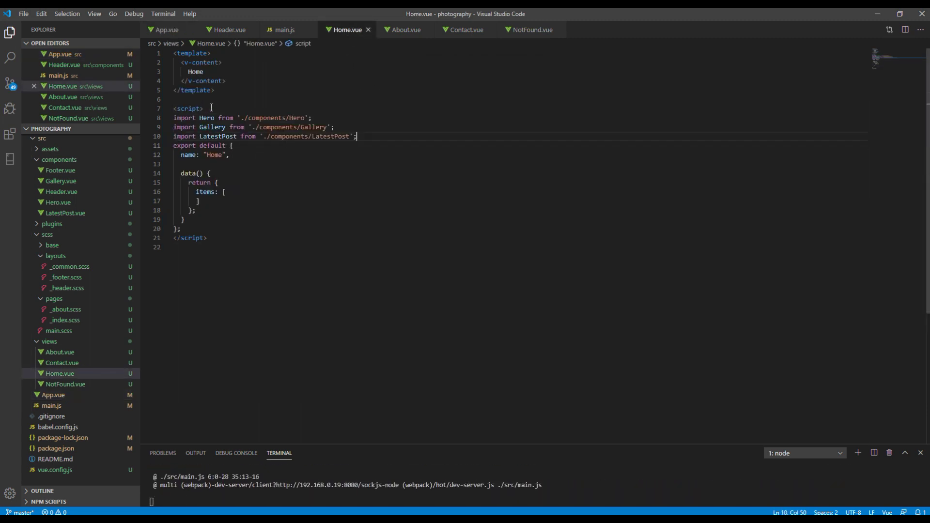
key(Return)
key(ctrl+s)
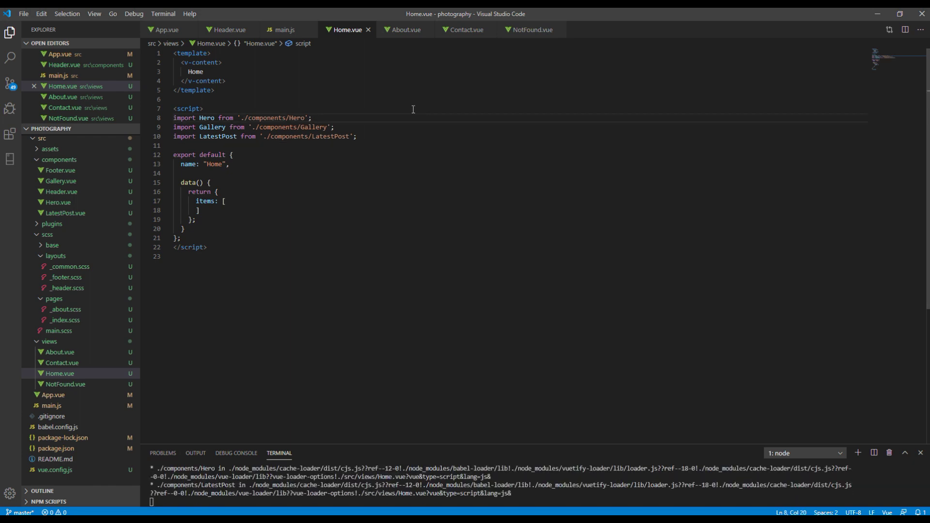
text(.Footer)
key(BackSpace)
key(BackSpace)
key(BackSpace)
key(ctrl+s)
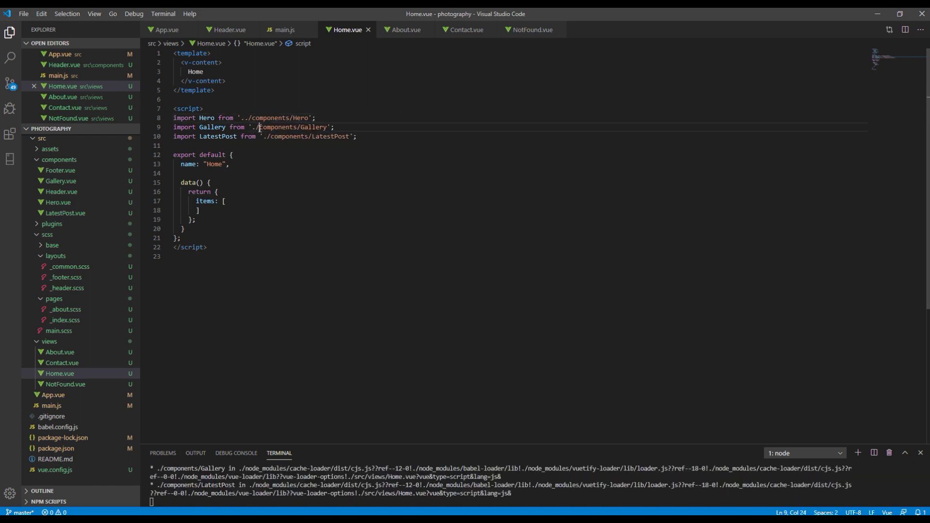
key(Left)
text(.)
click(255, 145)
click(262, 136)
text(.)
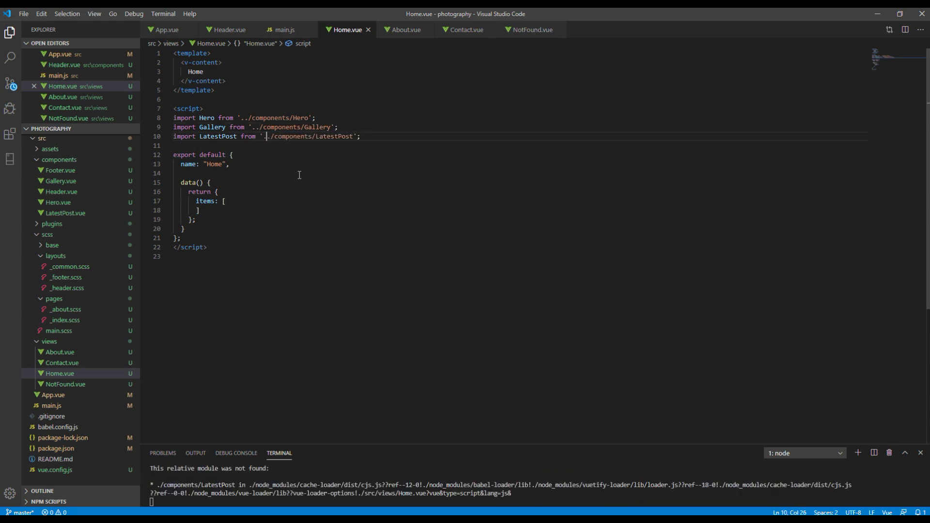
click(300, 175)
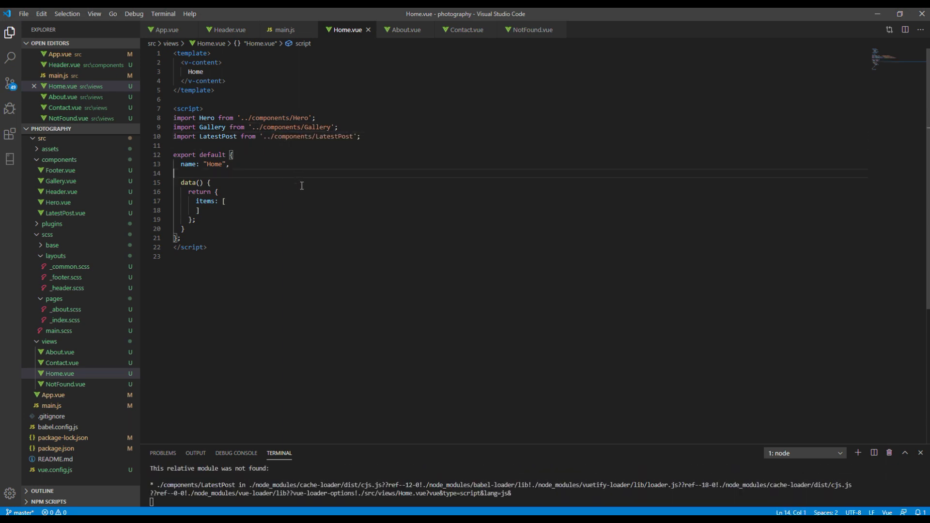
Step: Copy App.vue's components block into Home.vue, dropping Header and Footer from it
click(166, 29)
drag(190, 331, 181, 275)
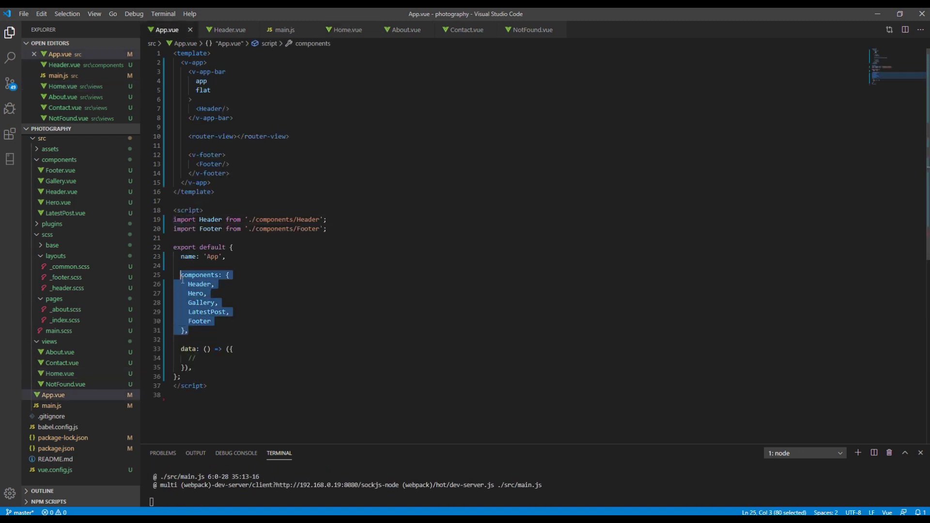
key(ctrl+c)
click(346, 29)
click(246, 173)
key(Return)
key(ctrl+v)
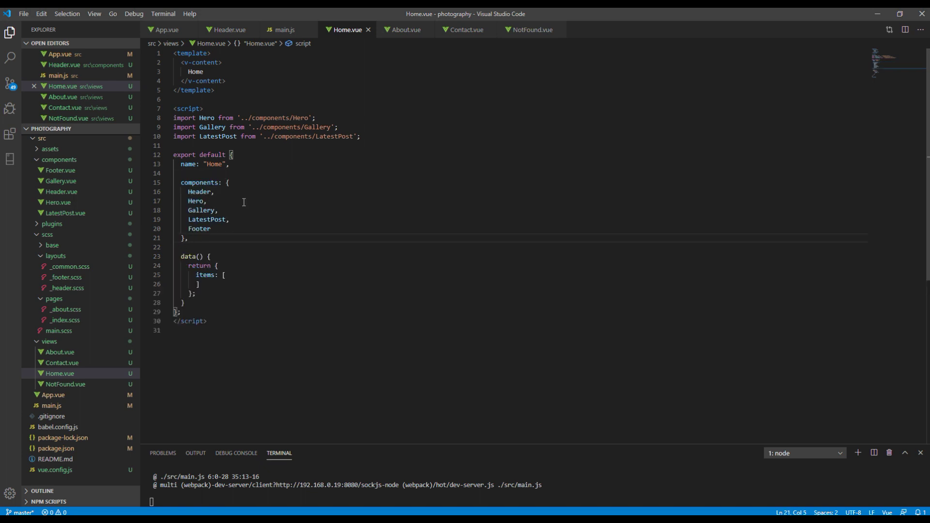
drag(212, 228, 157, 232)
key(BackSpace)
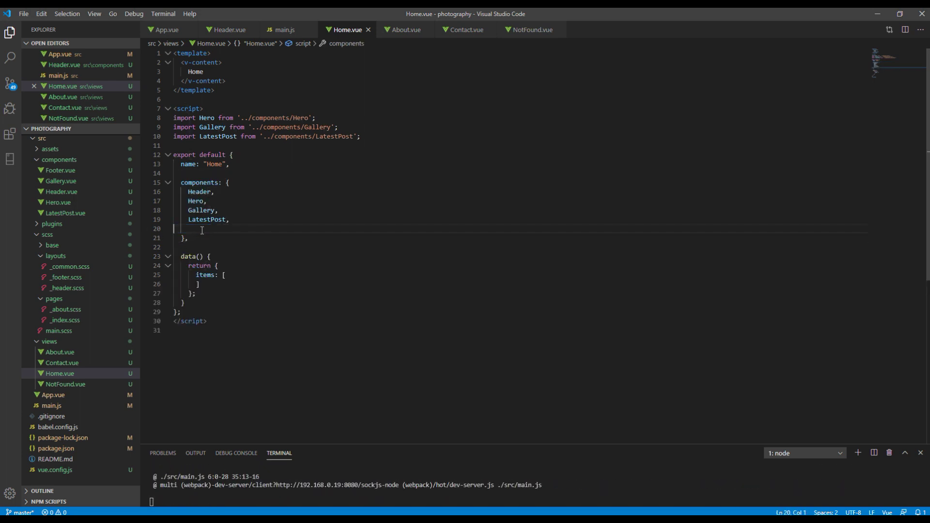
key(BackSpace)
double_click(199, 192)
key(BackSpace)
key(BackSpace)
key(ctrl+s)
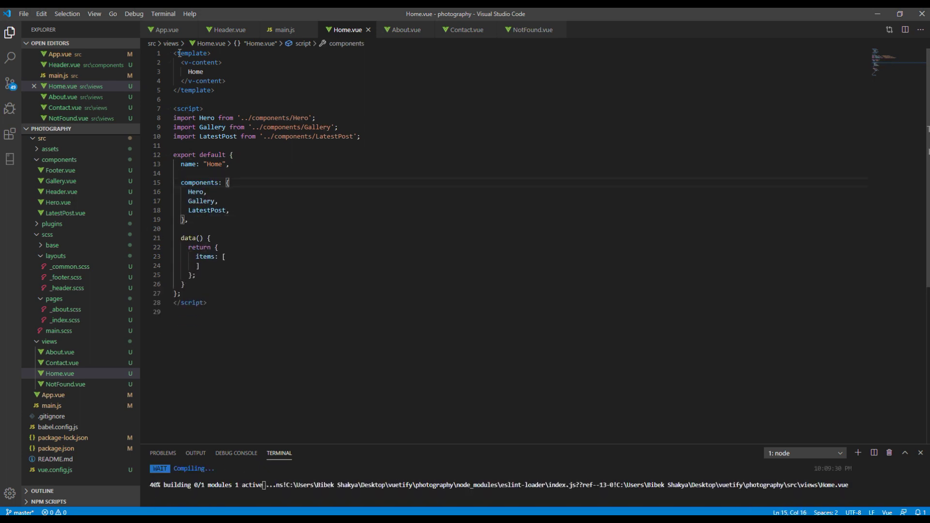
Step: Remove Hero, Gallery and LatestPost from App.vue's components registration and save
click(166, 30)
mouse_move(230, 312)
mouse_down()
mouse_move(173, 307)
mouse_move(173, 291)
mouse_up()
key(BackSpace)
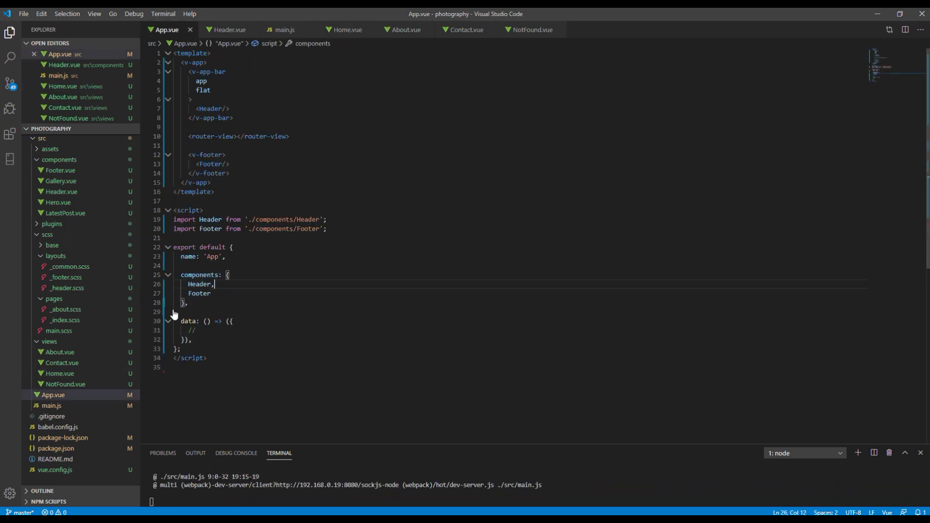
key(ctrl+s)
Step: Replace the placeholder Home text in Home.vue's template with a <Hero/> tag, duplicated twice
drag(230, 108, 196, 108)
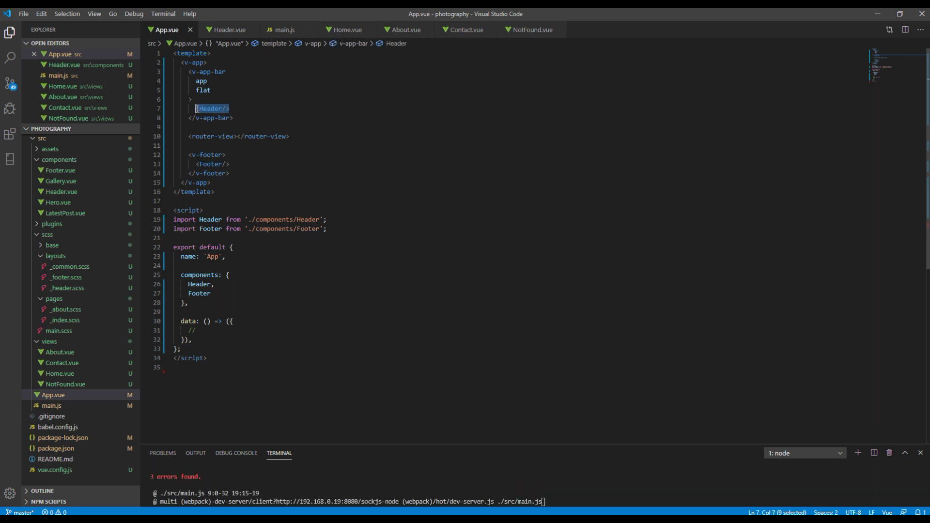
click(341, 30)
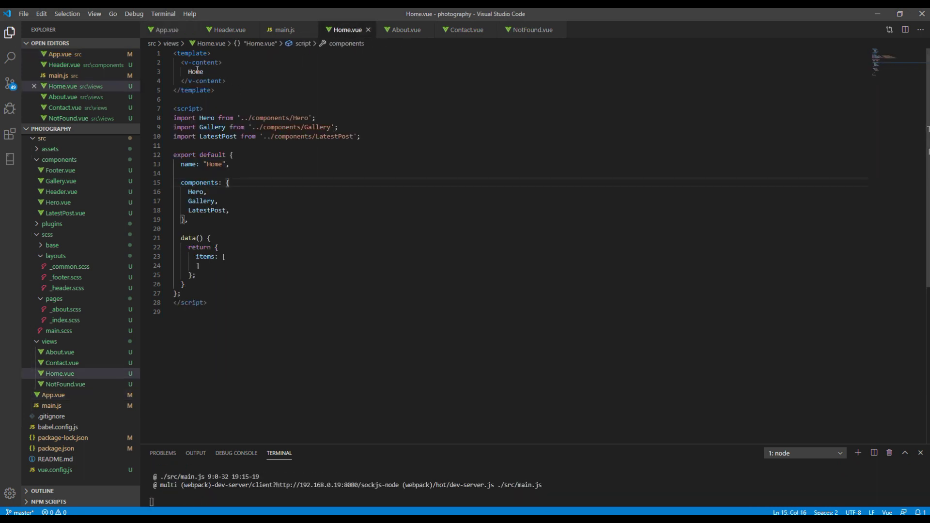
double_click(196, 70)
key(ctrl+v)
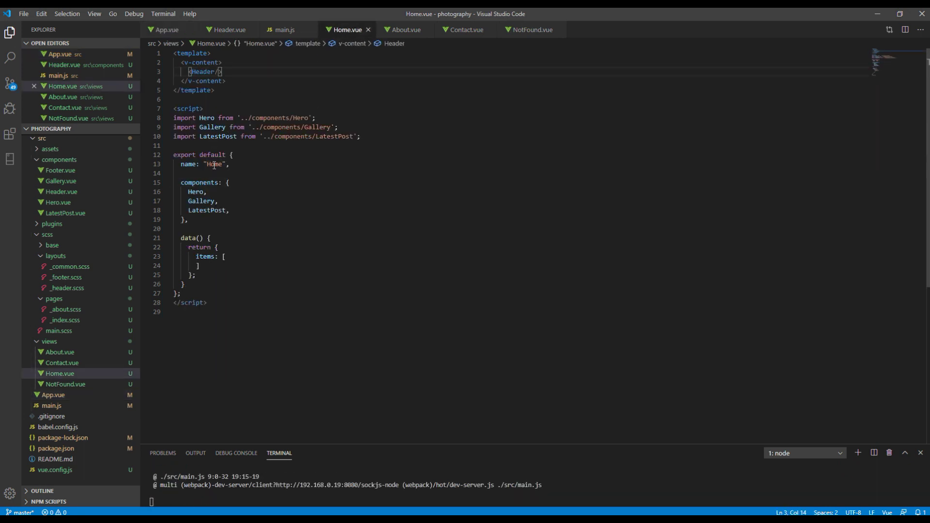
key(ctrl+s)
double_click(203, 71)
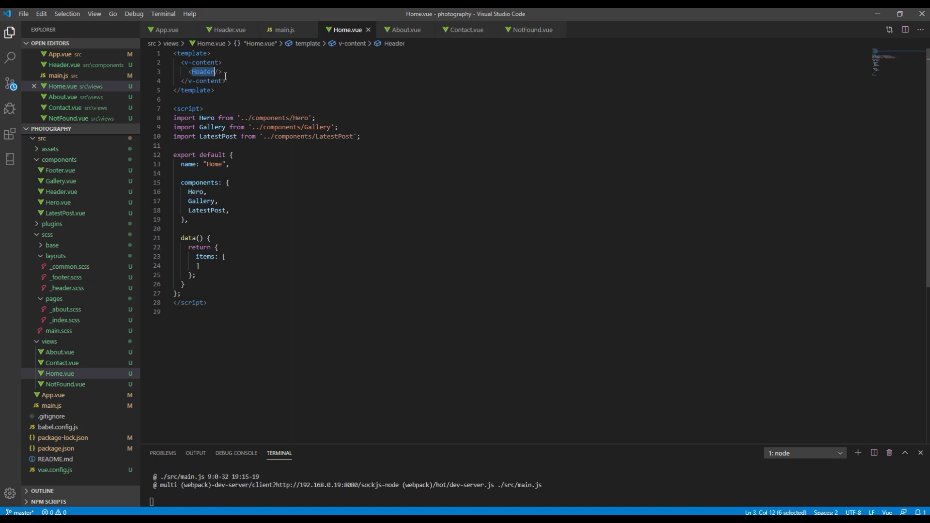
text(Hero)
key(ctrl+s)
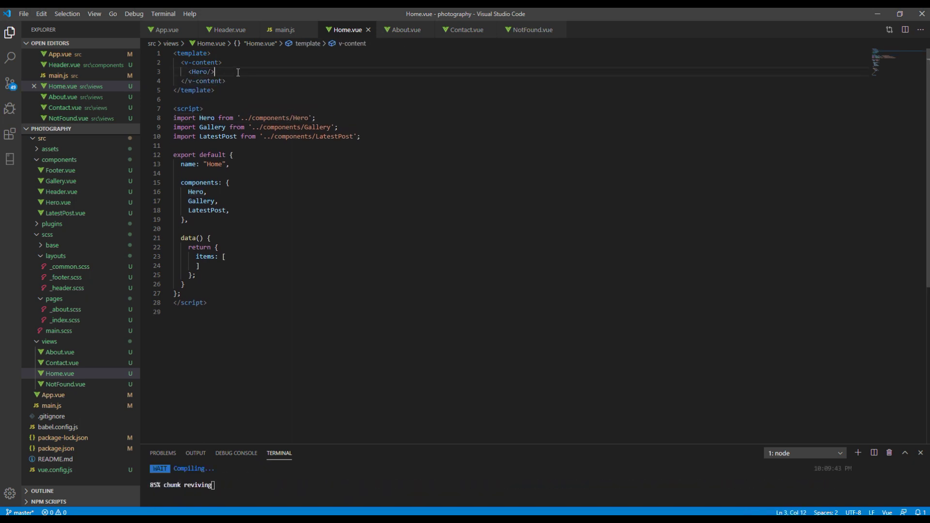
key(shift+alt+Down)
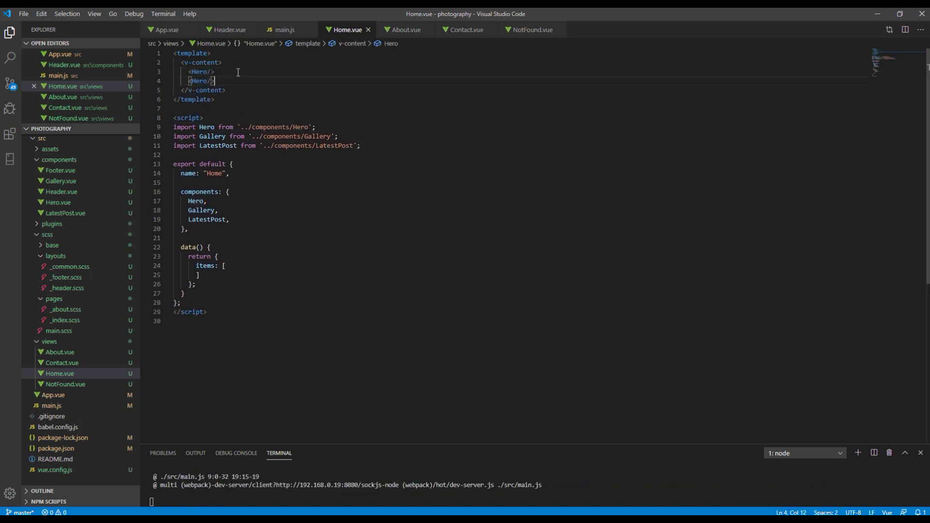
key(shift+alt+Down)
key(ctrl+s)
Step: Rename the second and third tags to <Gallery/> and <LatestPost/> and save Home.vue
double_click(213, 145)
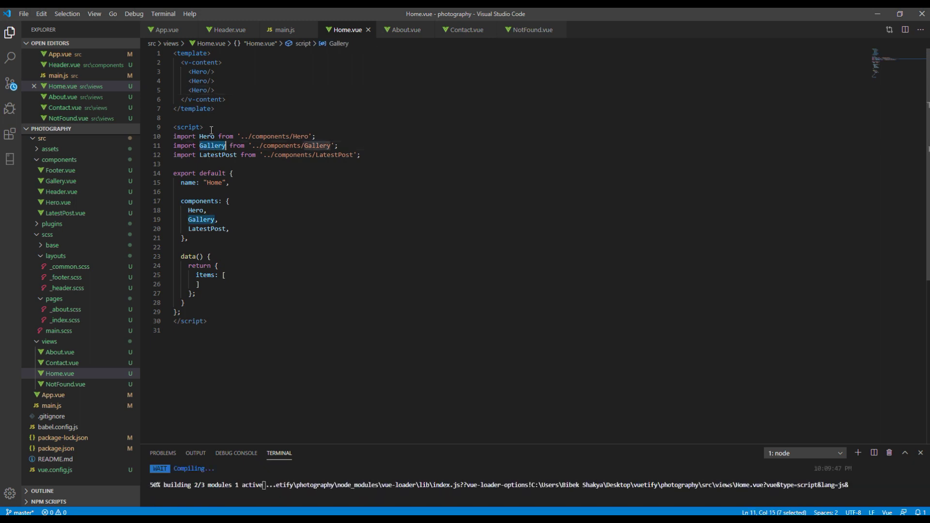
double_click(199, 81)
key(ctrl+v)
key(ctrl+s)
double_click(218, 155)
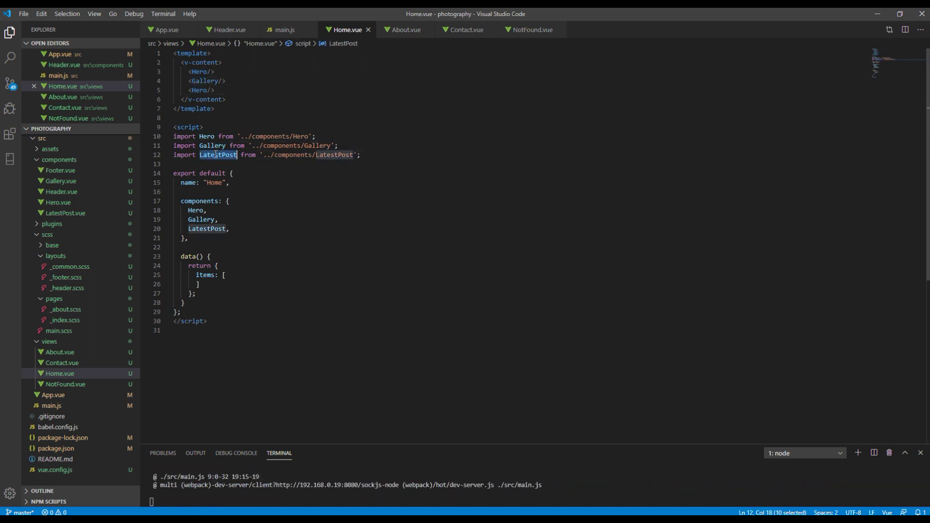
key(ctrl+c)
double_click(200, 90)
key(ctrl+v)
key(ctrl+s)
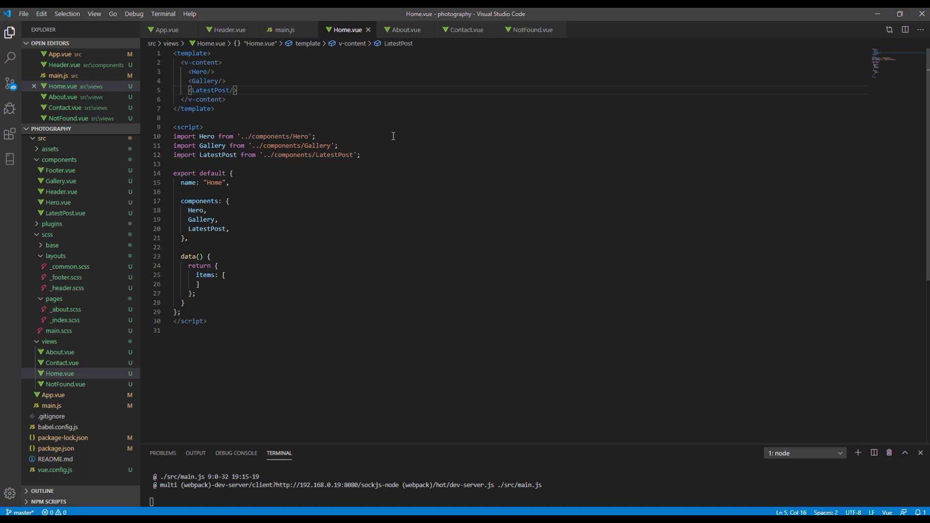
click(316, 136)
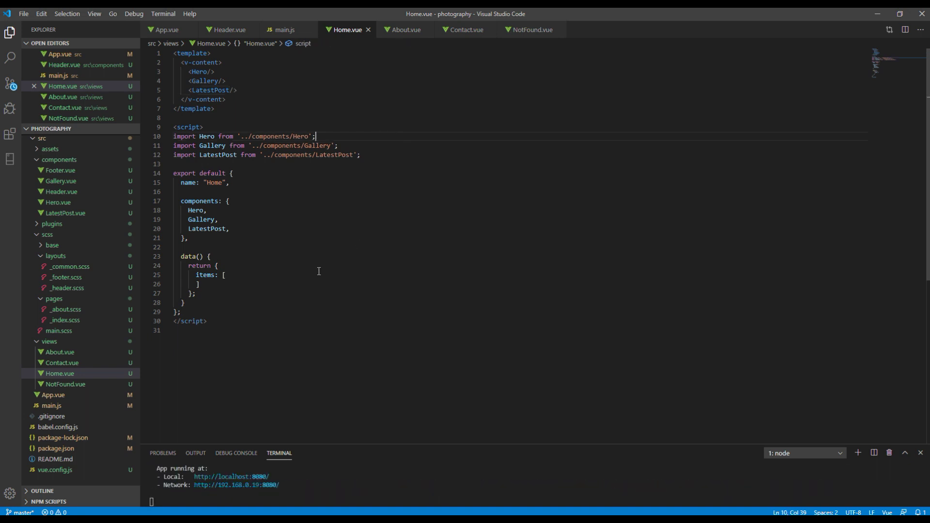
Step: Reload the photography site in Chrome and open the About page at its #/ address
click(131, 518)
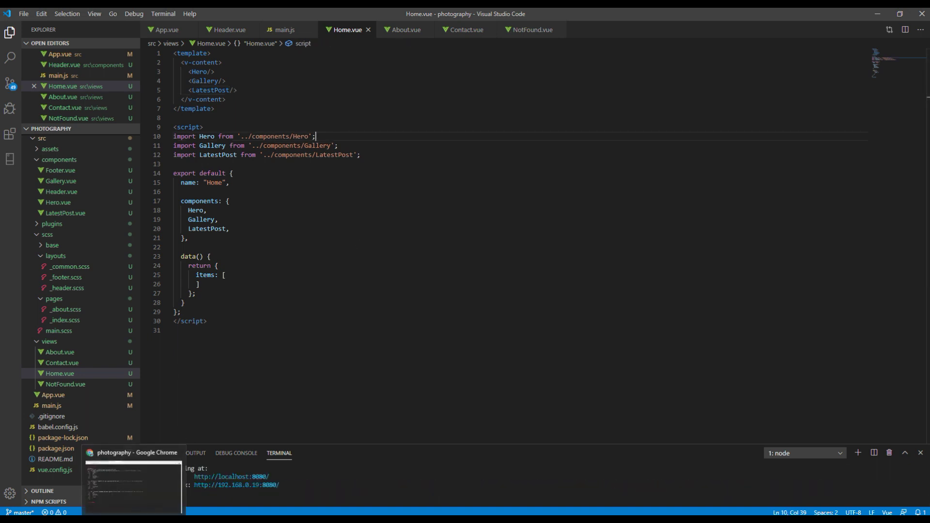
click(133, 483)
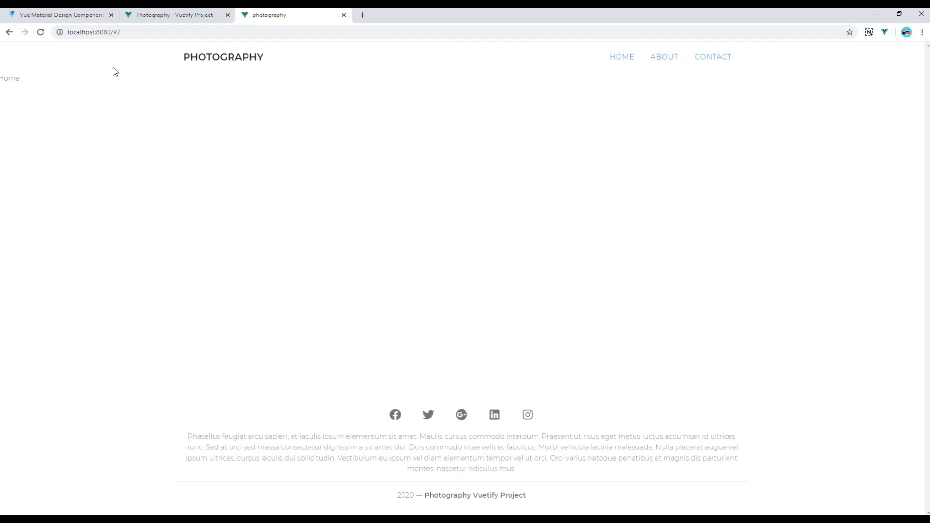
click(41, 32)
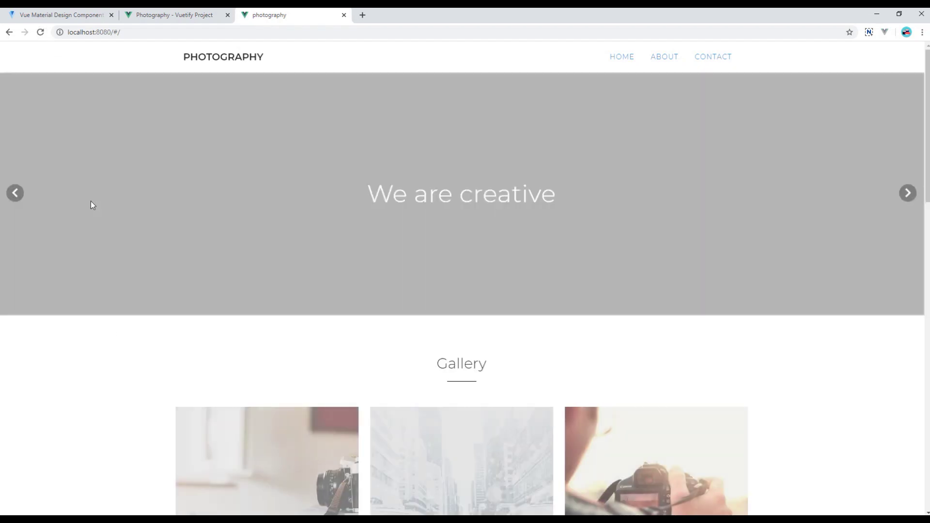
scroll(137, 232, down, 5)
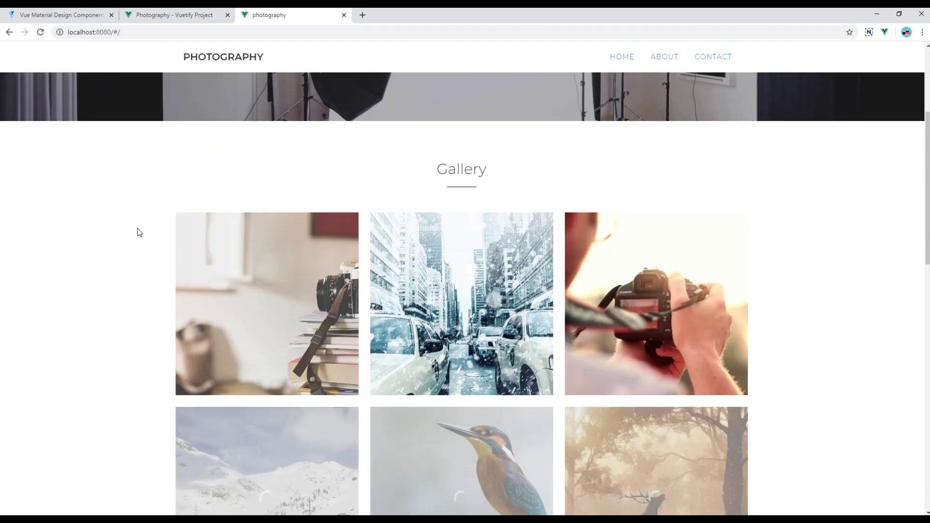
scroll(145, 233, down, 5)
scroll(255, 355, down, 5)
scroll(255, 355, down, 2)
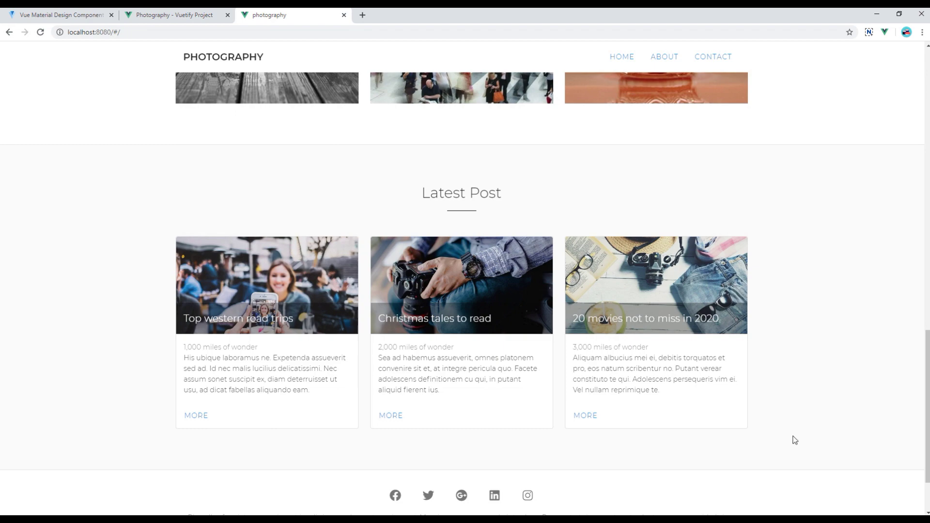
scroll(795, 440, down, 3)
drag(926, 407, 924, 161)
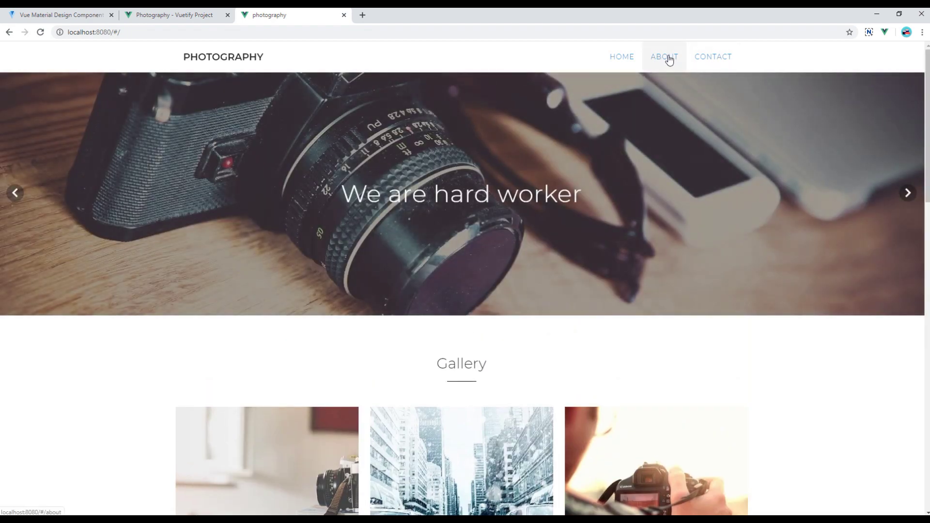
click(669, 60)
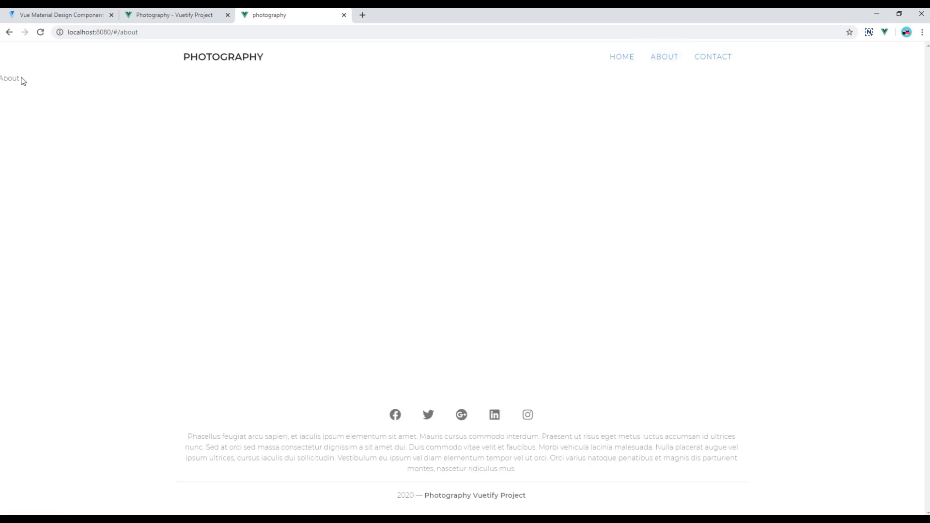
drag(23, 78, 7, 76)
click(293, 109)
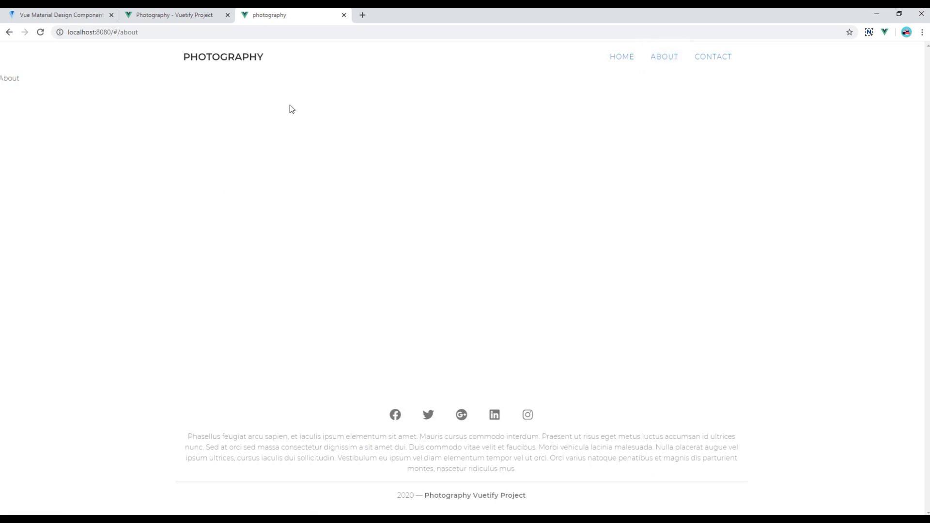
Step: Cycle through Contact, Home and About, end on Home, and select '#/' in the address
click(716, 59)
drag(30, 78, 1, 77)
click(628, 58)
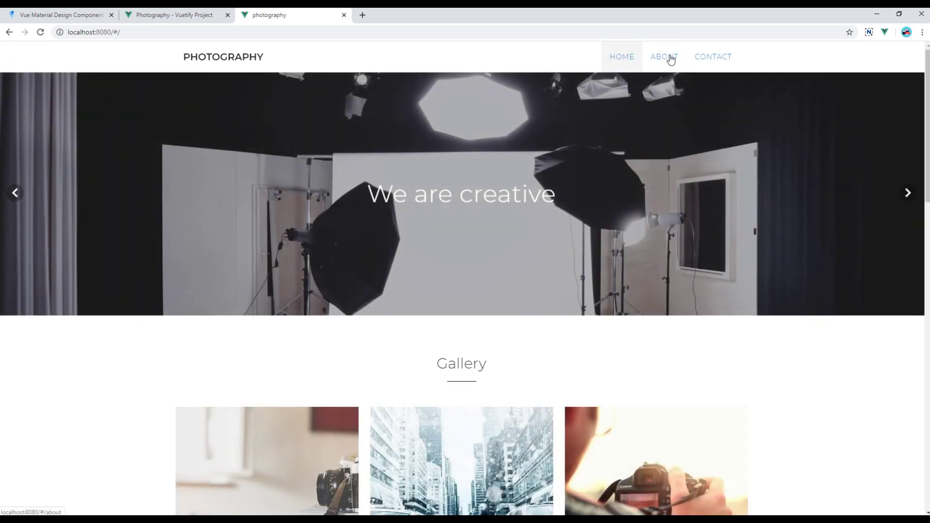
click(671, 59)
click(713, 57)
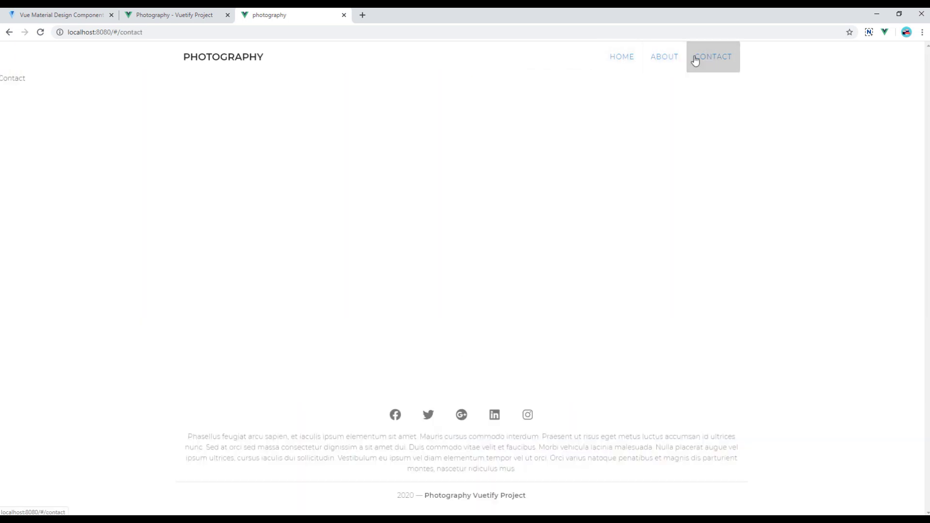
click(651, 61)
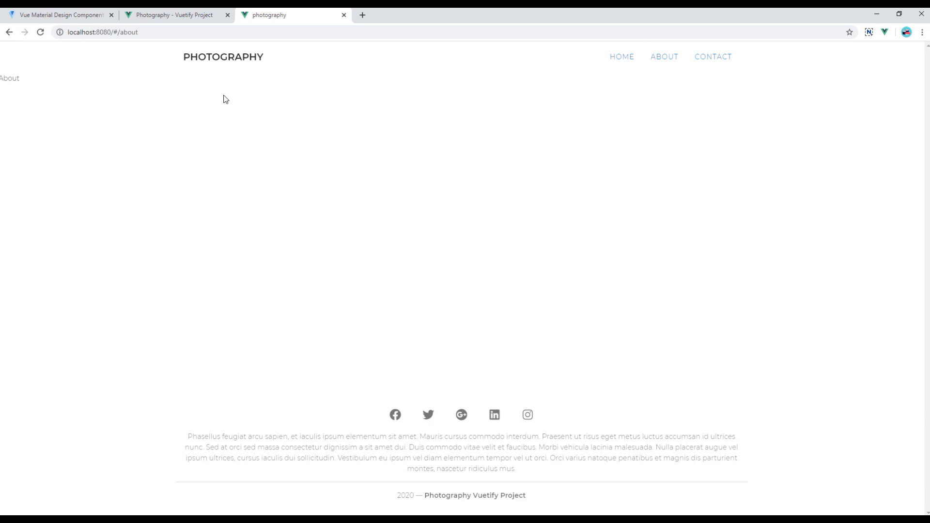
click(622, 57)
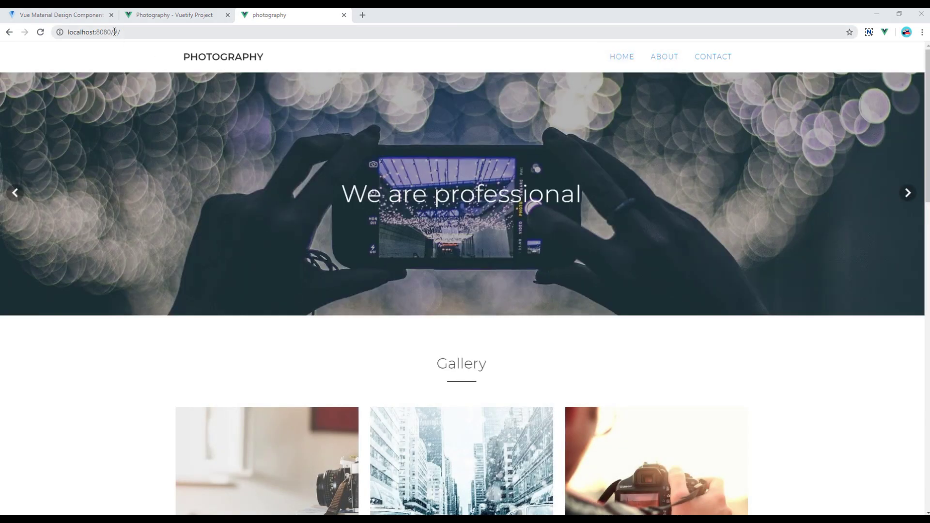
drag(115, 31, 132, 34)
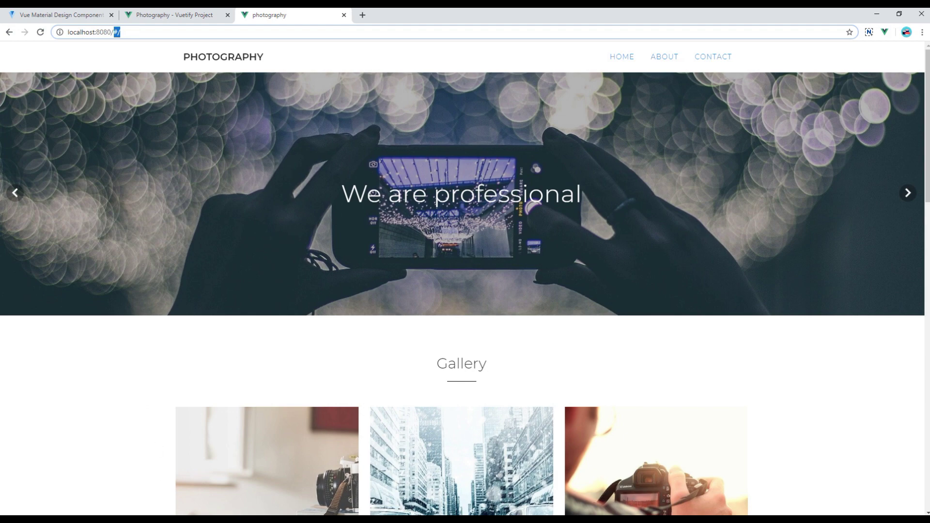
key(alt+Tab)
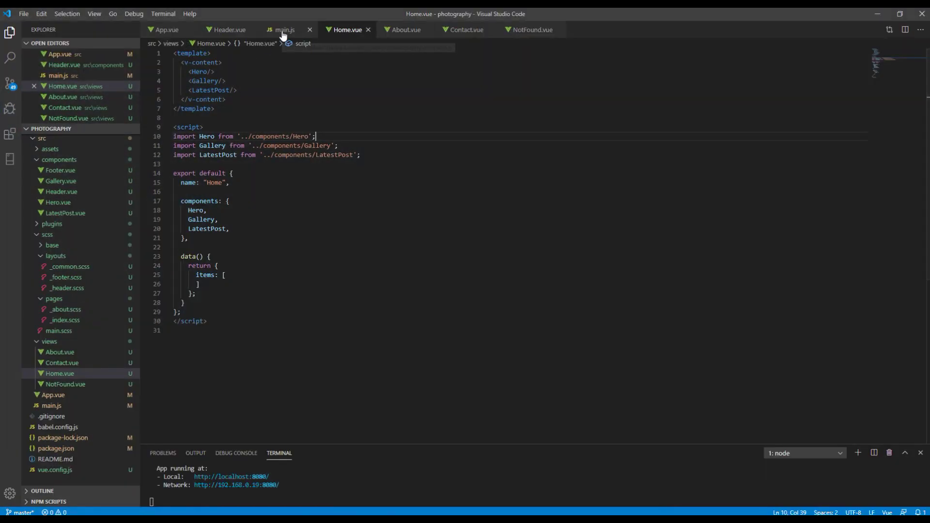
Step: Add mode: 'history' to the VueRouter options in main.js and save
click(282, 30)
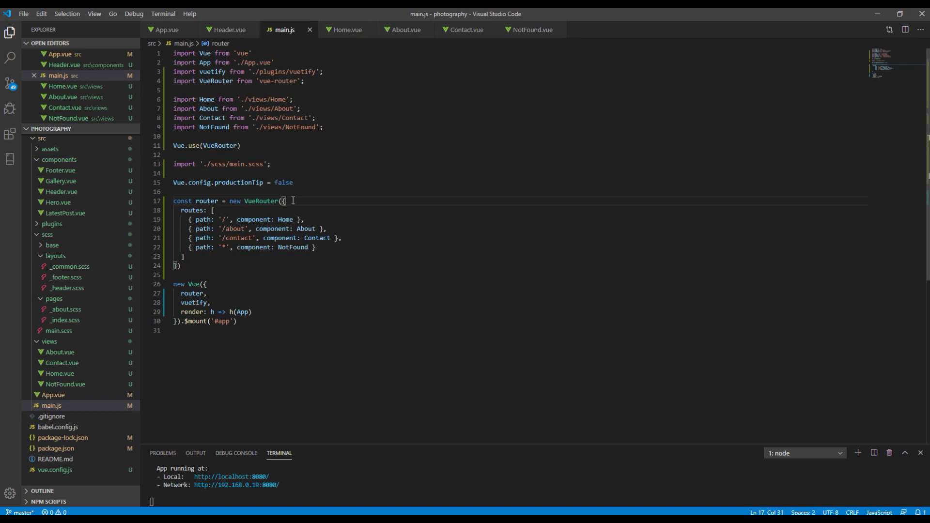
key(Return)
text(mod)
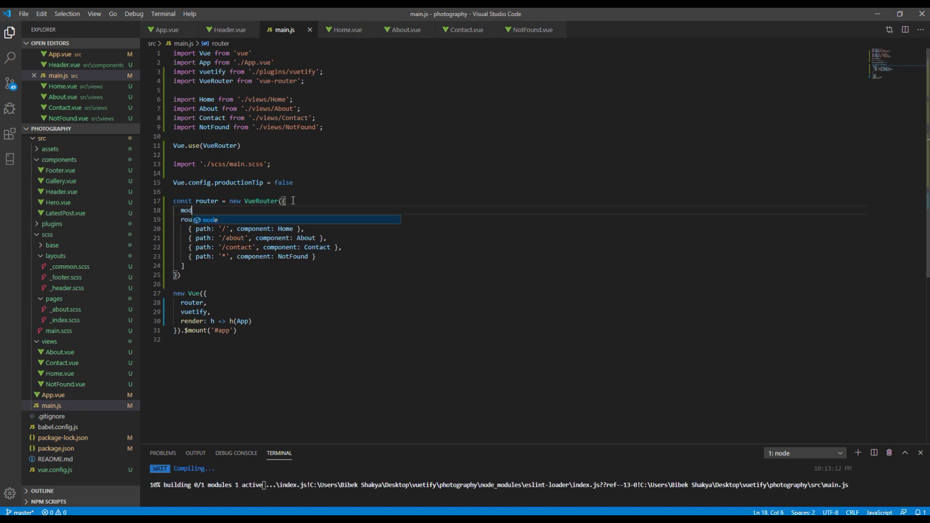
text(e: 'histr)
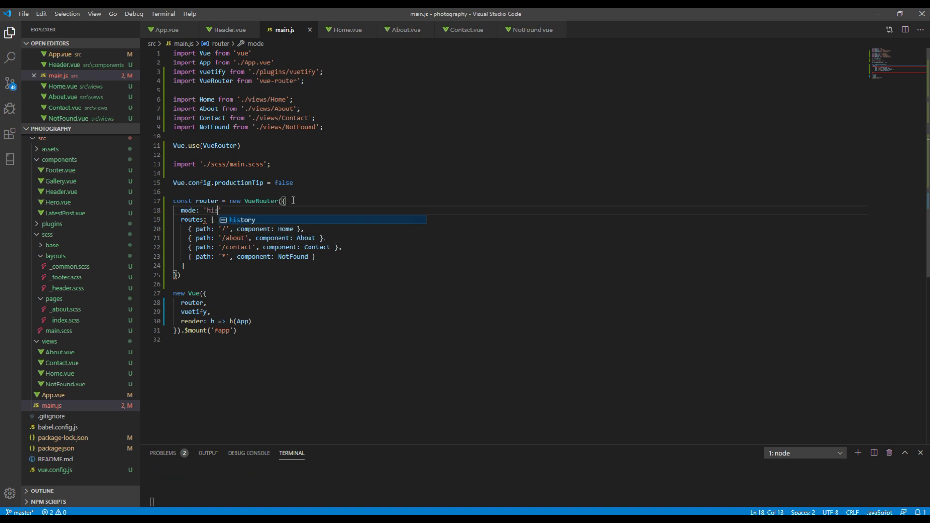
key(Tab)
text(,)
key(ctrl+s)
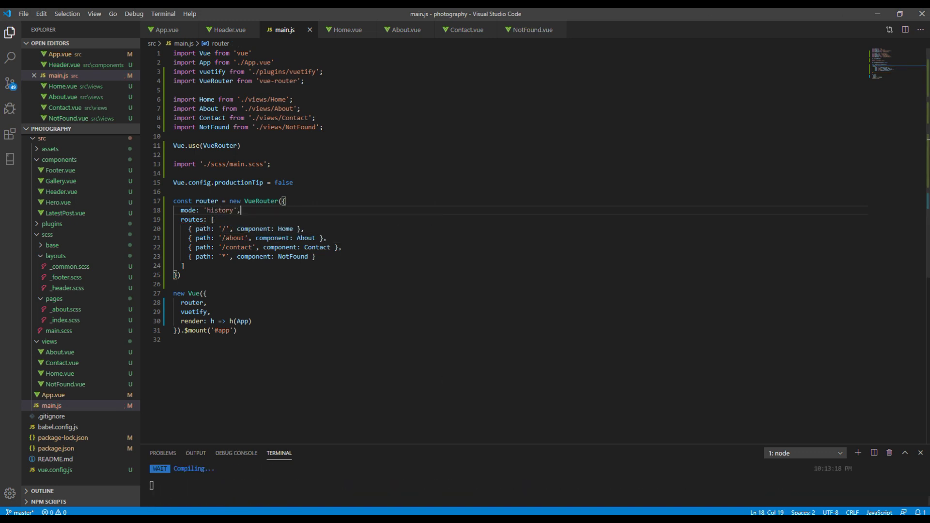
key(alt+Tab)
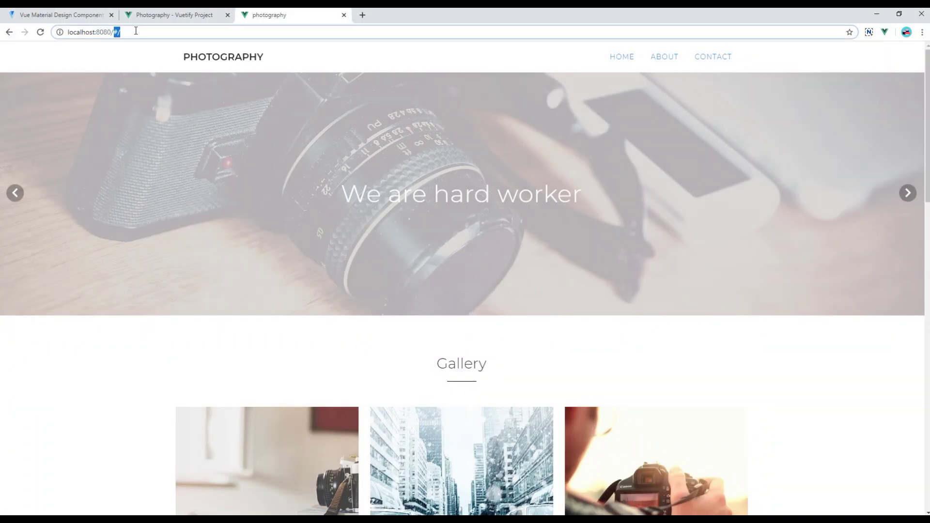
Step: Remove '/#/' from the address and reload localhost:8080
key(BackSpace)
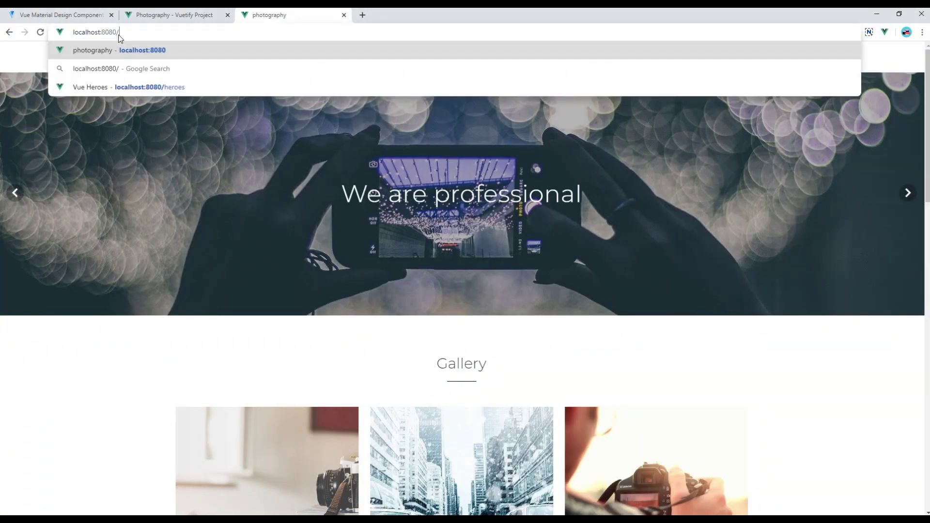
key(Return)
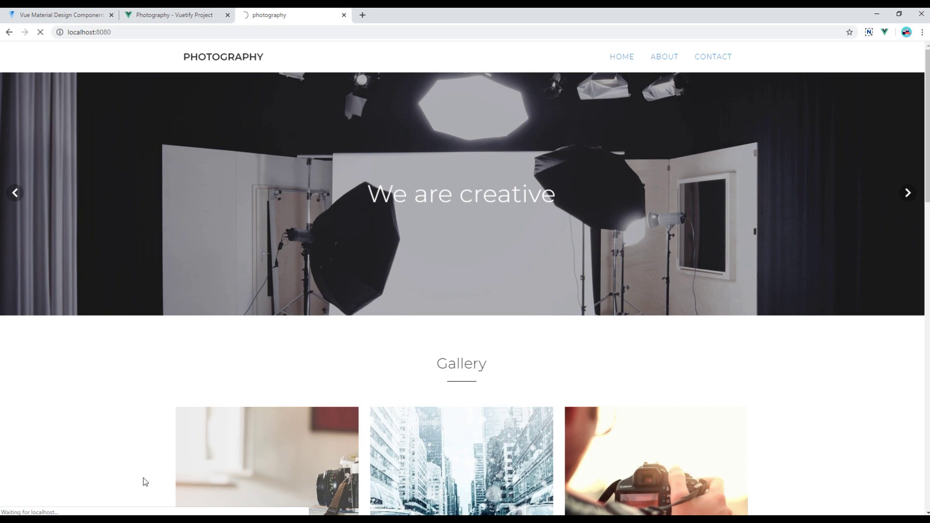
key(alt+Tab)
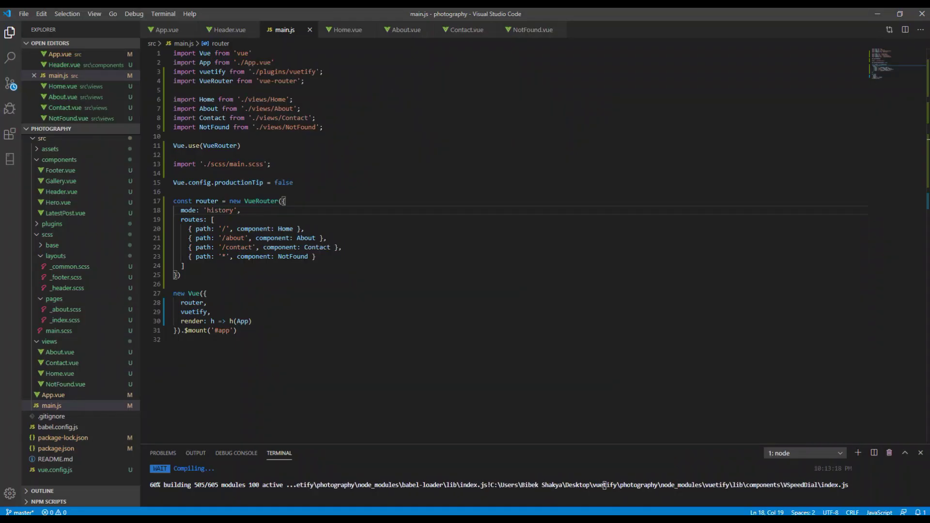
key(alt+Tab)
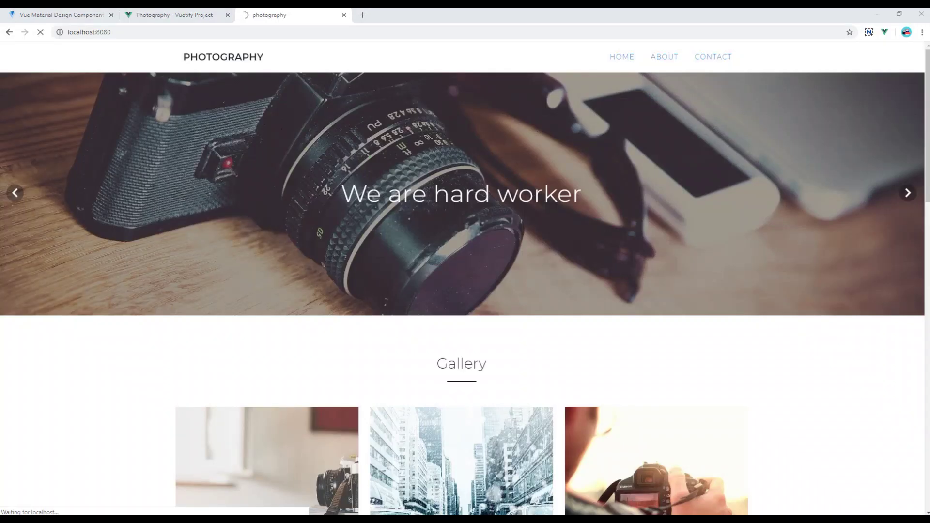
key(alt+Tab)
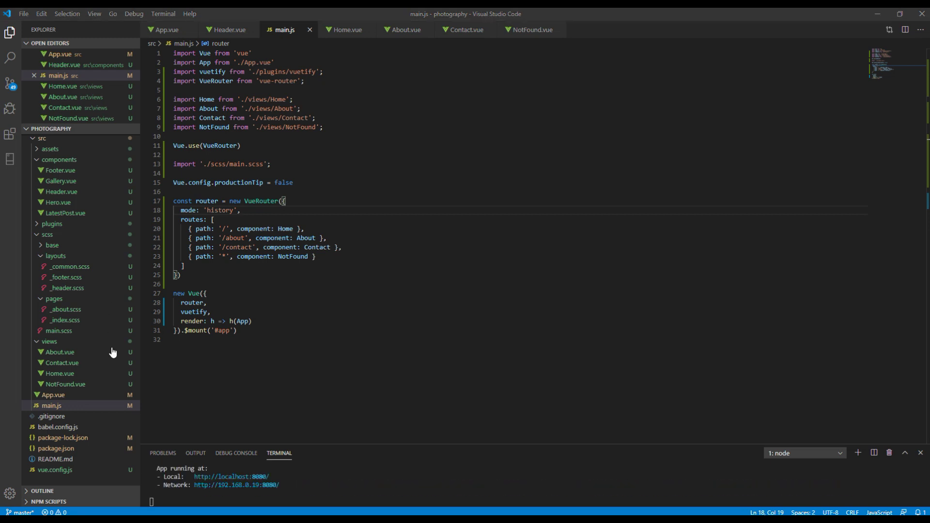
key(alt+Tab)
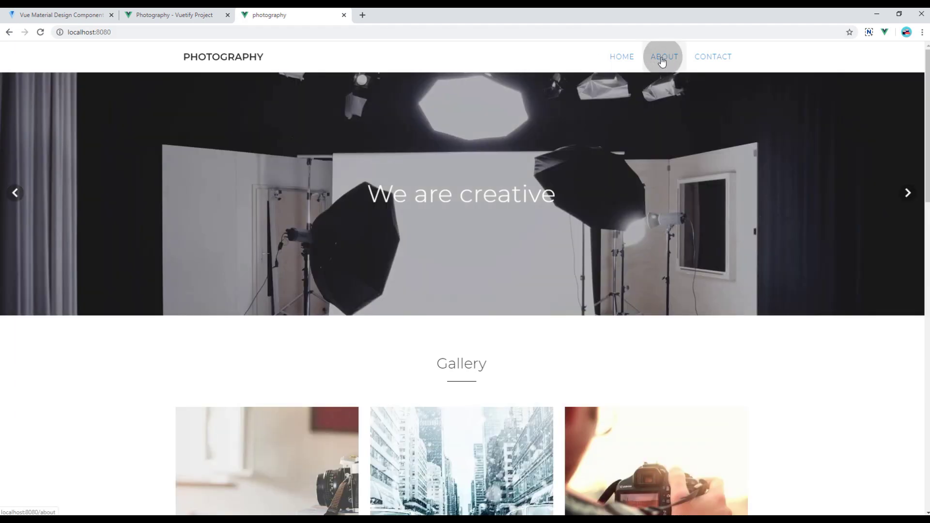
Step: Visit About, Contact and Home, confirming the plain /about and /contact addresses
click(664, 57)
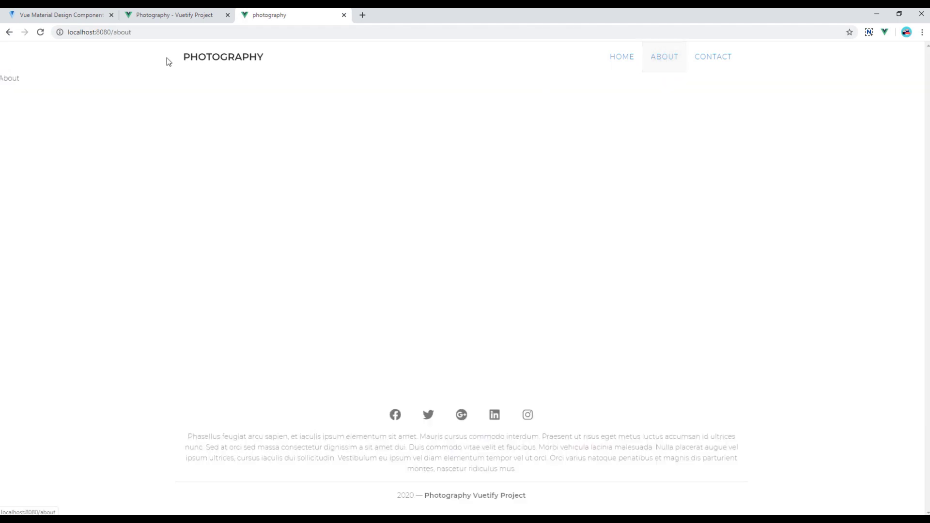
click(709, 60)
click(709, 60)
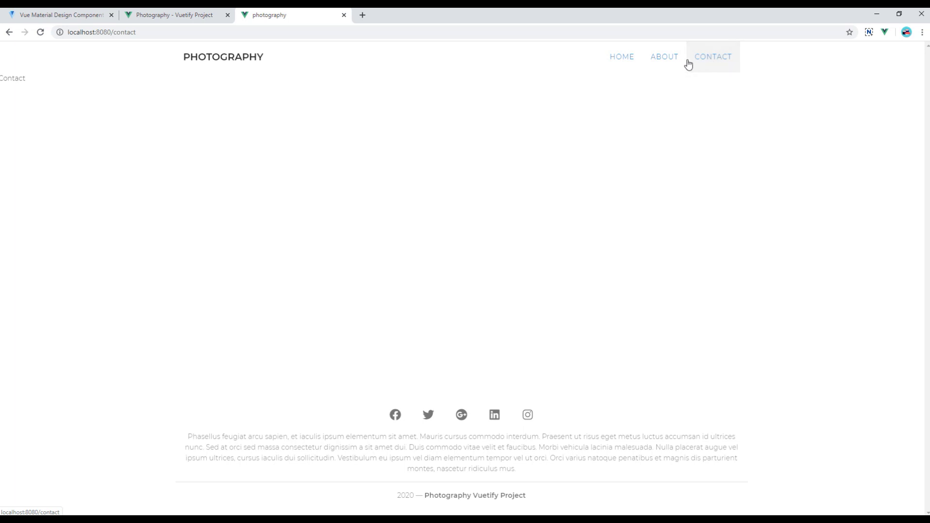
click(668, 59)
click(625, 56)
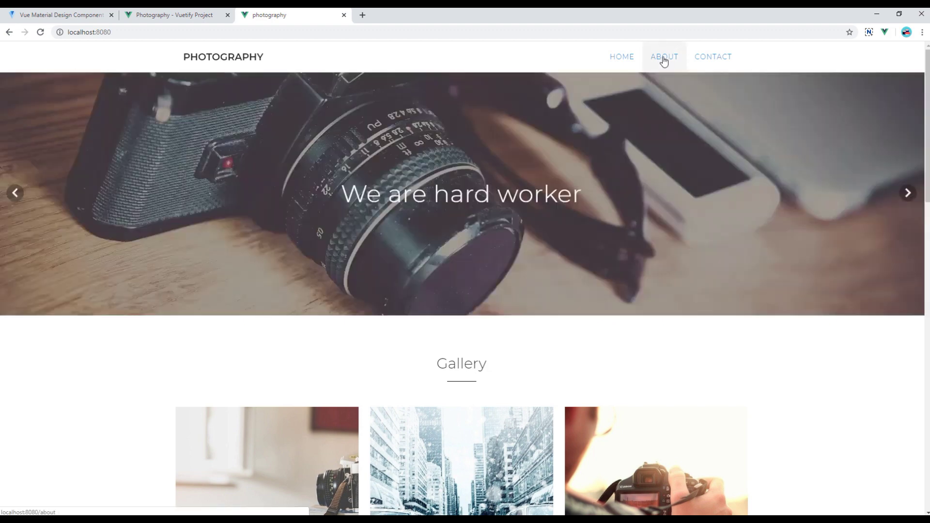
click(664, 56)
click(704, 62)
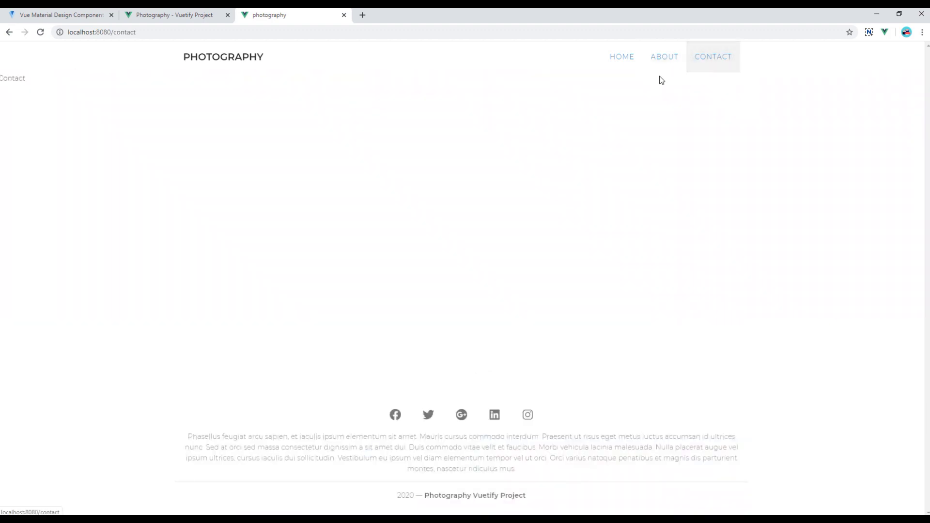